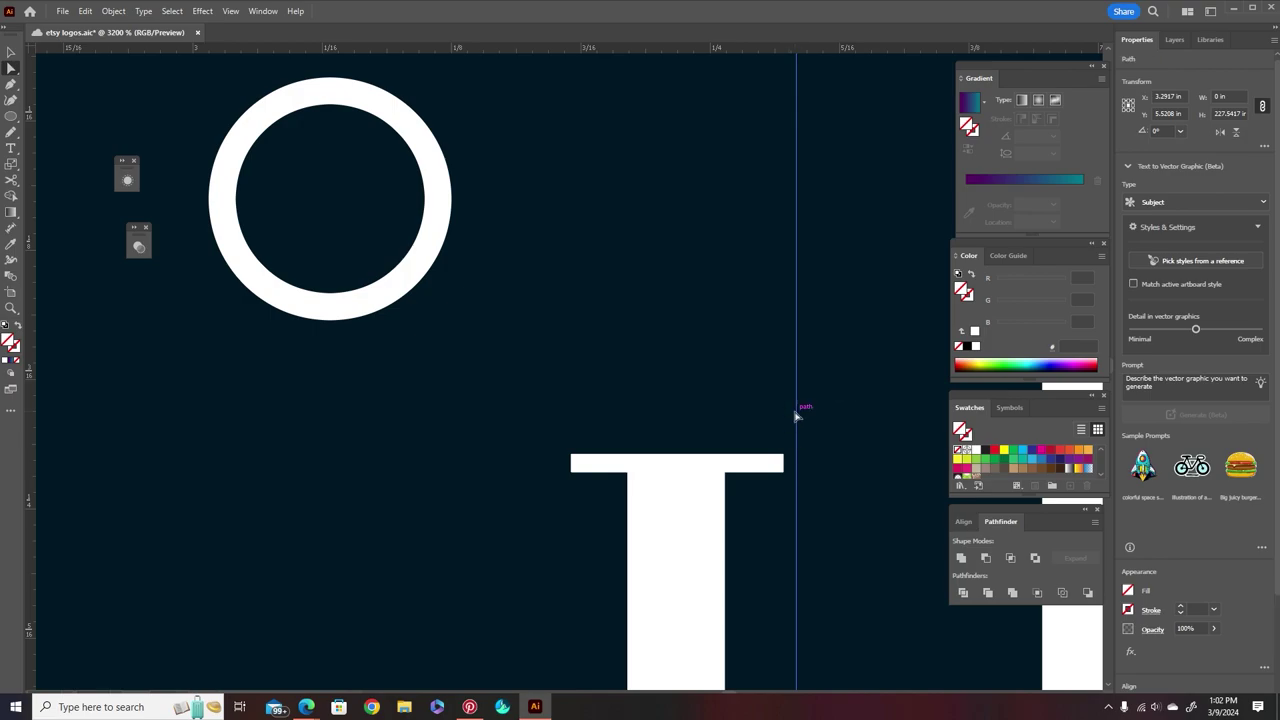
Move the vertical guide just beyond the left end of the J's top serif.
{"action": "left_click_drag", "start_coordinate": [796, 430], "coordinate": [785, 453]}
{"action": "left_click_drag", "start_coordinate": [796, 290], "coordinate": [583, 453]}
{"action": "scroll", "coordinate": [638, 510], "scroll_direction": "down", "scroll_amount": 3}
{"action": "scroll", "coordinate": [638, 512], "scroll_direction": "up", "scroll_amount": 5}
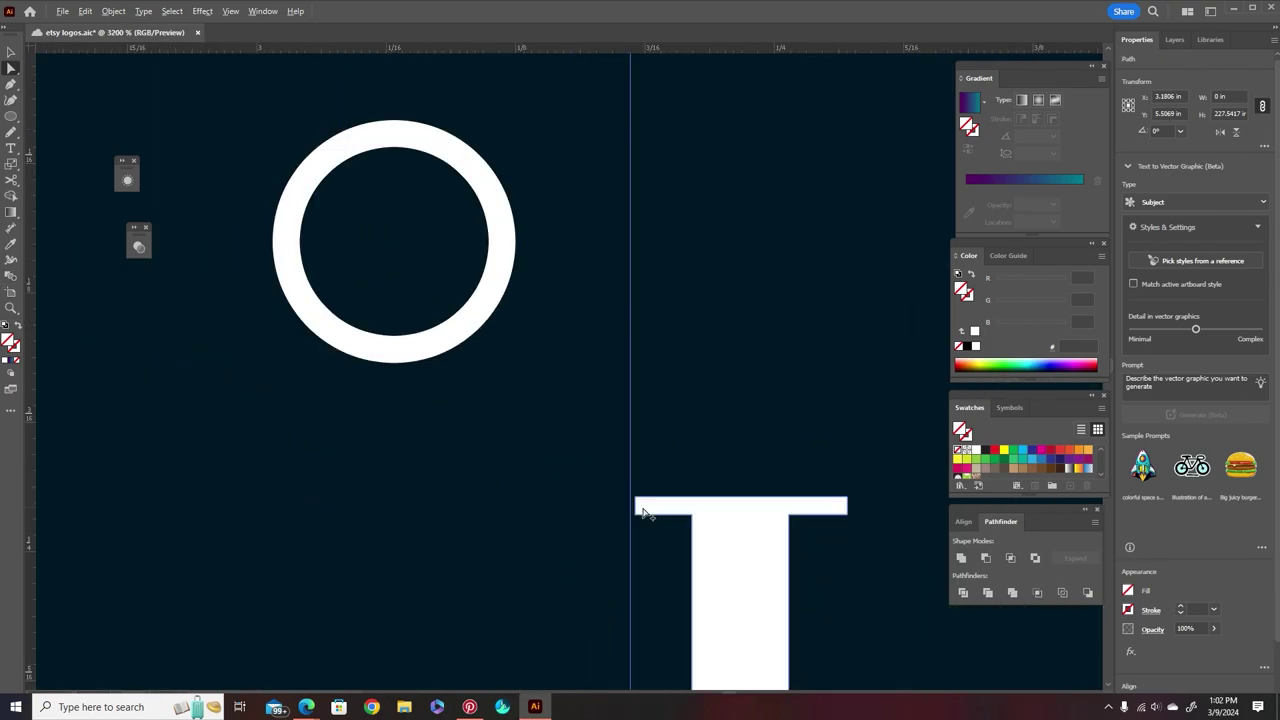
Extend the left end of the J's top serif outward to the vertical guide.
{"action": "left_click", "coordinate": [640, 512], "text": "shift"}
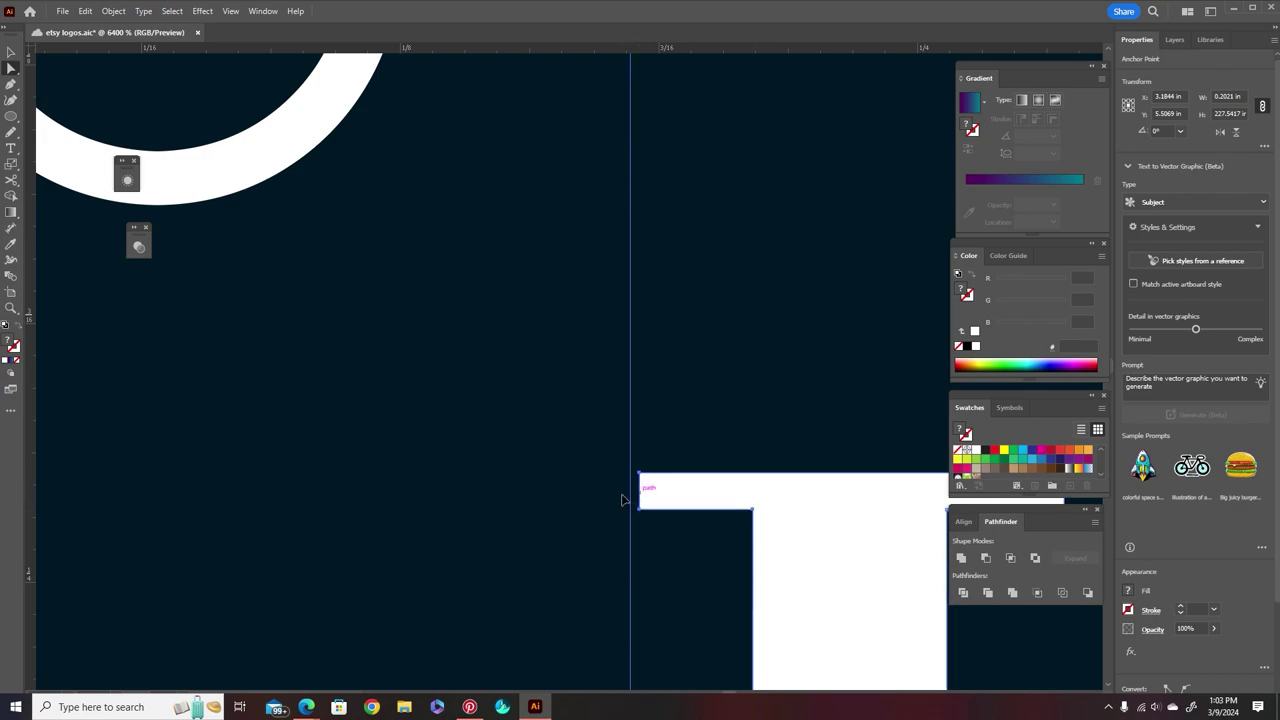
{"action": "left_click", "coordinate": [597, 500]}
{"action": "left_click", "coordinate": [640, 511]}
{"action": "left_click", "coordinate": [640, 500]}
{"action": "left_click_drag", "start_coordinate": [640, 498], "coordinate": [630, 498]}
Add a second vertical guide beyond the right end of the J's top serif and extend the serif to it.
{"action": "scroll", "coordinate": [631, 490], "scroll_direction": "right", "scroll_amount": 3}
{"action": "left_click_drag", "start_coordinate": [31, 430], "coordinate": [745, 494]}
{"action": "left_click", "coordinate": [722, 475]}
{"action": "left_click", "coordinate": [720, 473]}
{"action": "left_click", "coordinate": [670, 440]}
{"action": "scroll", "coordinate": [463, 349], "scroll_direction": "down", "scroll_amount": 1}
Move the ring above the J's top serif and scale it down to fit between the two vertical guides.
{"action": "left_click_drag", "start_coordinate": [222, 221], "coordinate": [566, 305]}
{"action": "key", "text": "v"}
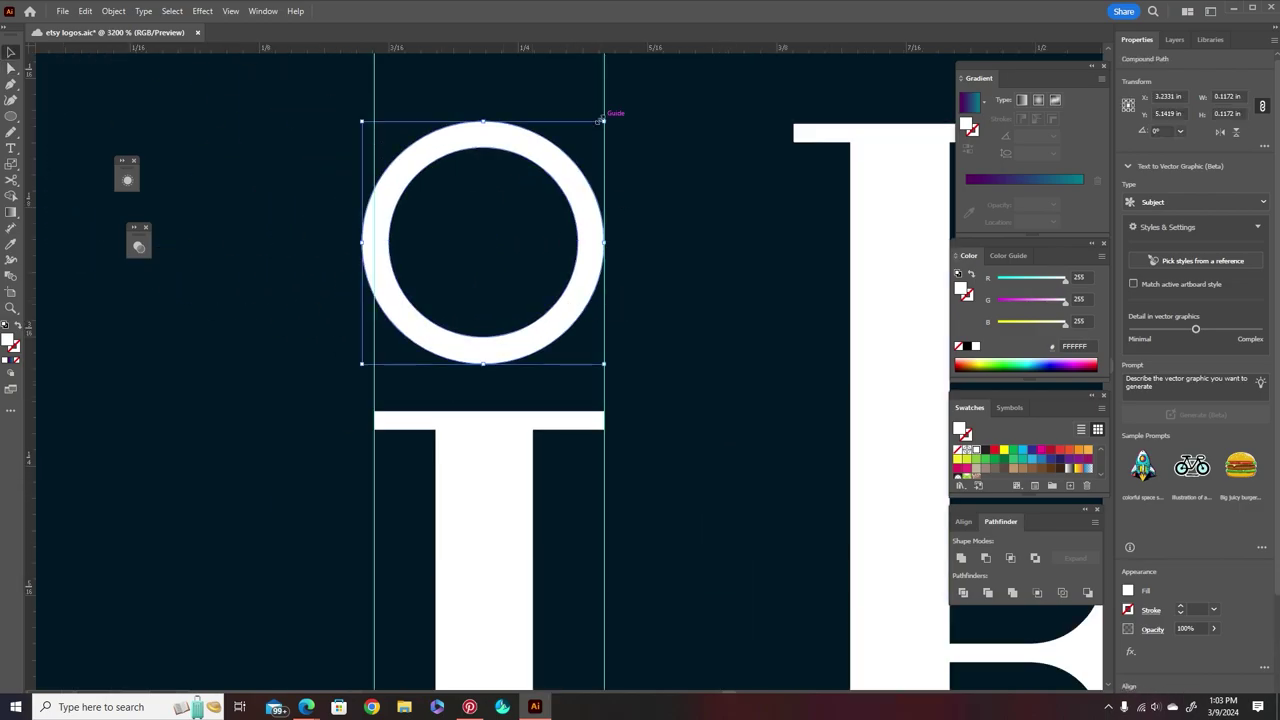
{"action": "left_click_drag", "start_coordinate": [362, 121], "coordinate": [370, 126]}
{"action": "left_click", "coordinate": [652, 255]}
{"action": "scroll", "coordinate": [606, 414], "scroll_direction": "down", "scroll_amount": 5}
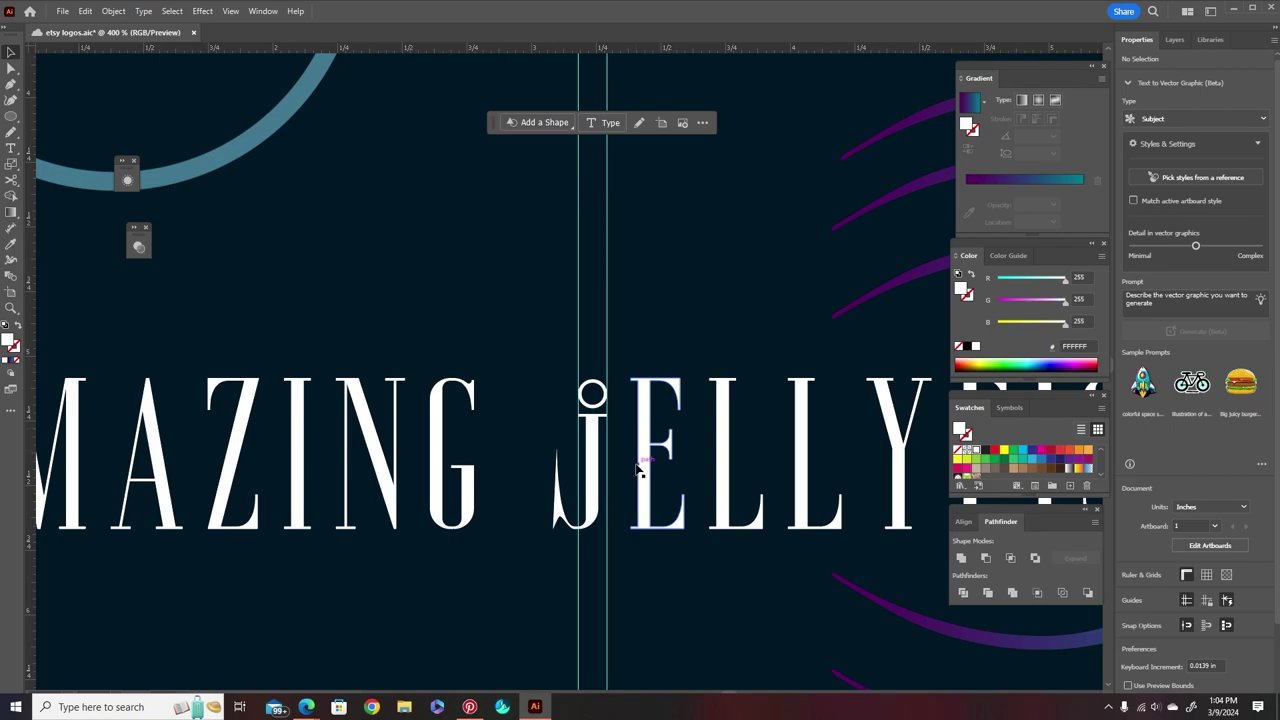
Erase a narrow horizontal gap across the stem of the E beside the J with the Eraser tool.
{"action": "key", "text": "shift+e"}
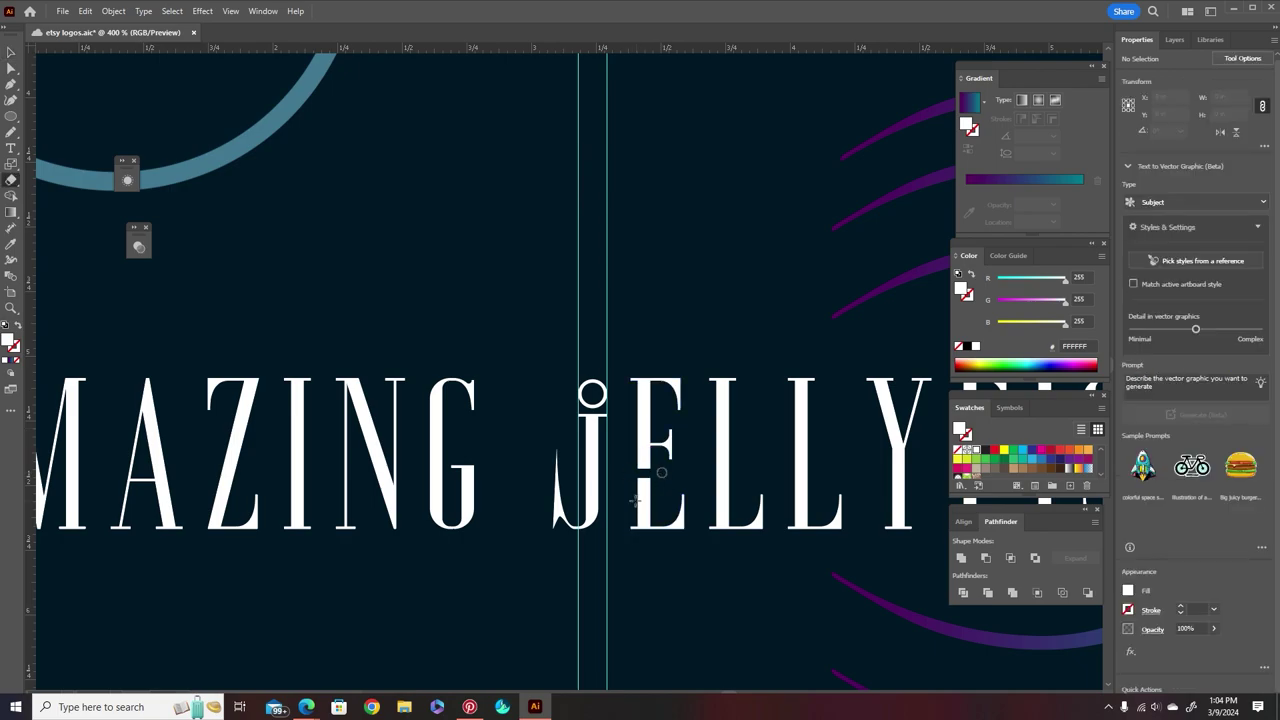
{"action": "key", "text": "v"}
Shorten the first L by lowering its top serif, and move it over the lower half of the E.
{"action": "scroll", "coordinate": [724, 380], "scroll_direction": "up", "scroll_amount": 2}
{"action": "key", "text": "a"}
{"action": "left_click", "coordinate": [709, 390]}
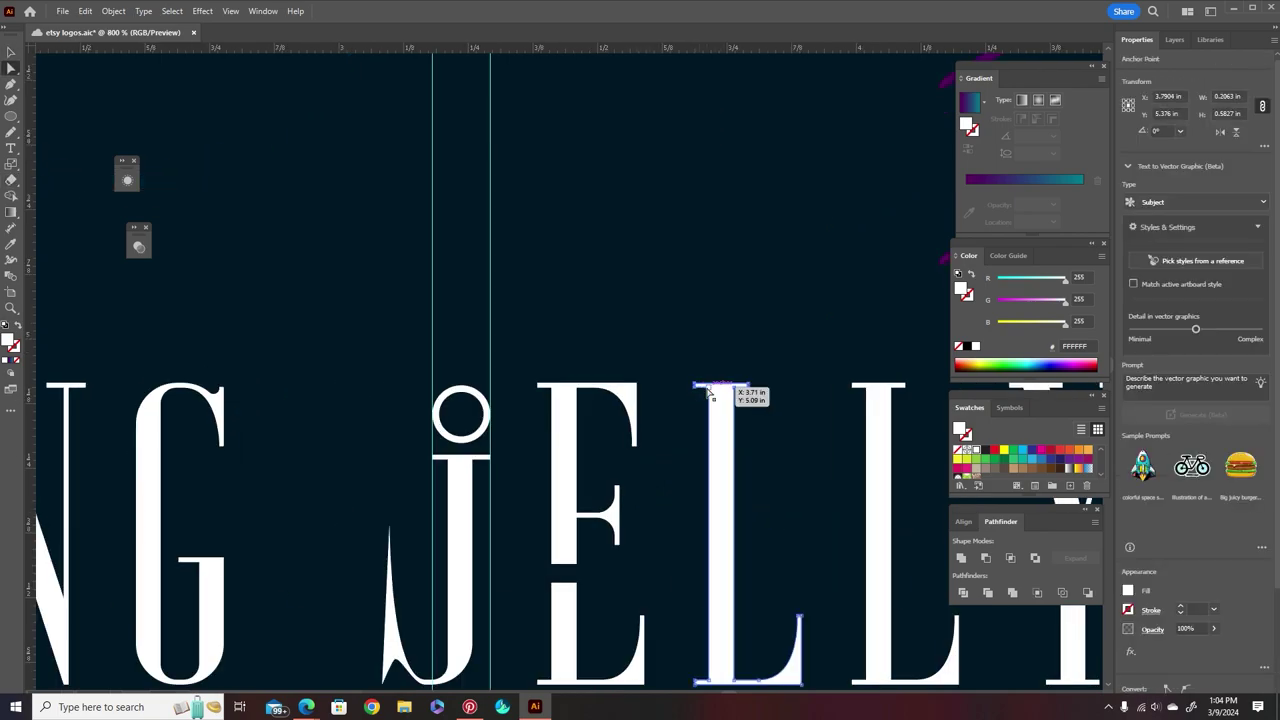
{"action": "left_click_drag", "start_coordinate": [748, 390], "coordinate": [748, 587]}
{"action": "scroll", "coordinate": [575, 525], "scroll_direction": "down", "scroll_amount": 3}
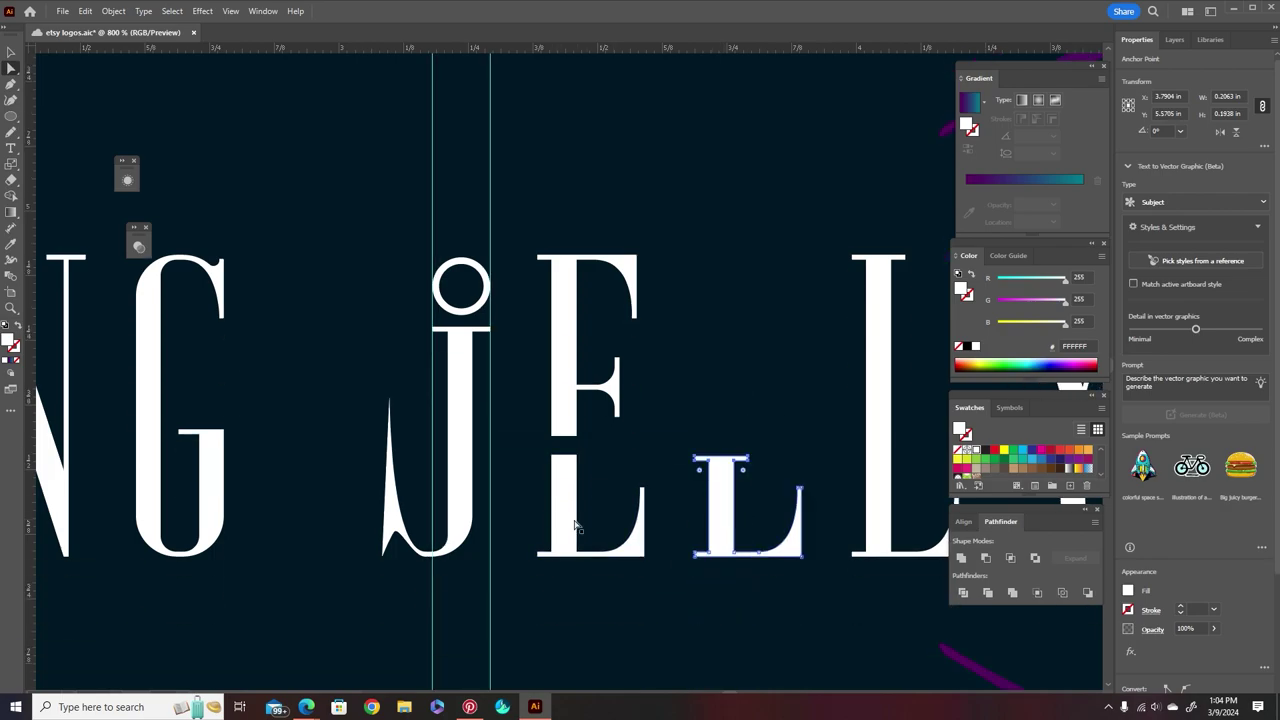
{"action": "left_click_drag", "start_coordinate": [723, 523], "coordinate": [565, 518]}
Raise the lower end of the stem on the E's upper piece.
{"action": "left_click", "coordinate": [570, 415]}
{"action": "scroll", "coordinate": [568, 421], "scroll_direction": "up", "scroll_amount": 1}
{"action": "key", "text": "v"}
{"action": "left_click_drag", "start_coordinate": [604, 442], "coordinate": [608, 388]}
Narrow the short L under the E's upper piece and raise its top serif toward that piece.
{"action": "left_click", "coordinate": [561, 580]}
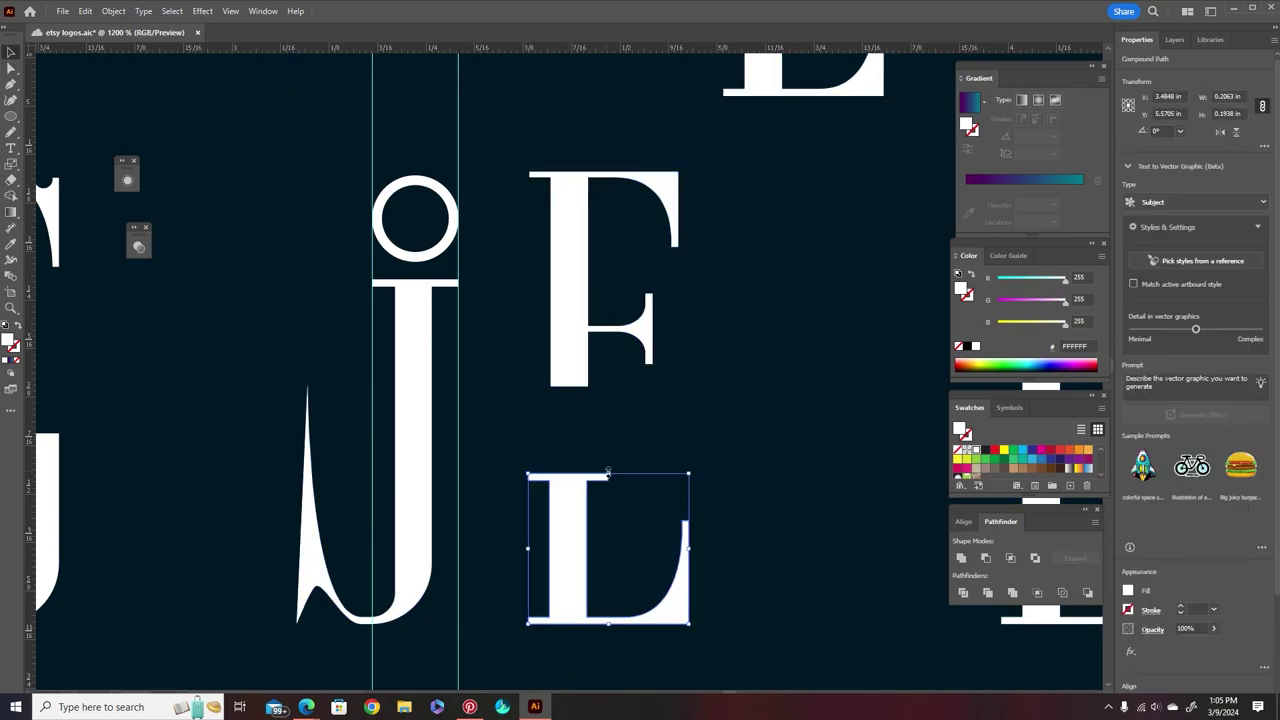
{"action": "left_click_drag", "start_coordinate": [689, 548], "coordinate": [675, 545]}
{"action": "left_click", "coordinate": [514, 485]}
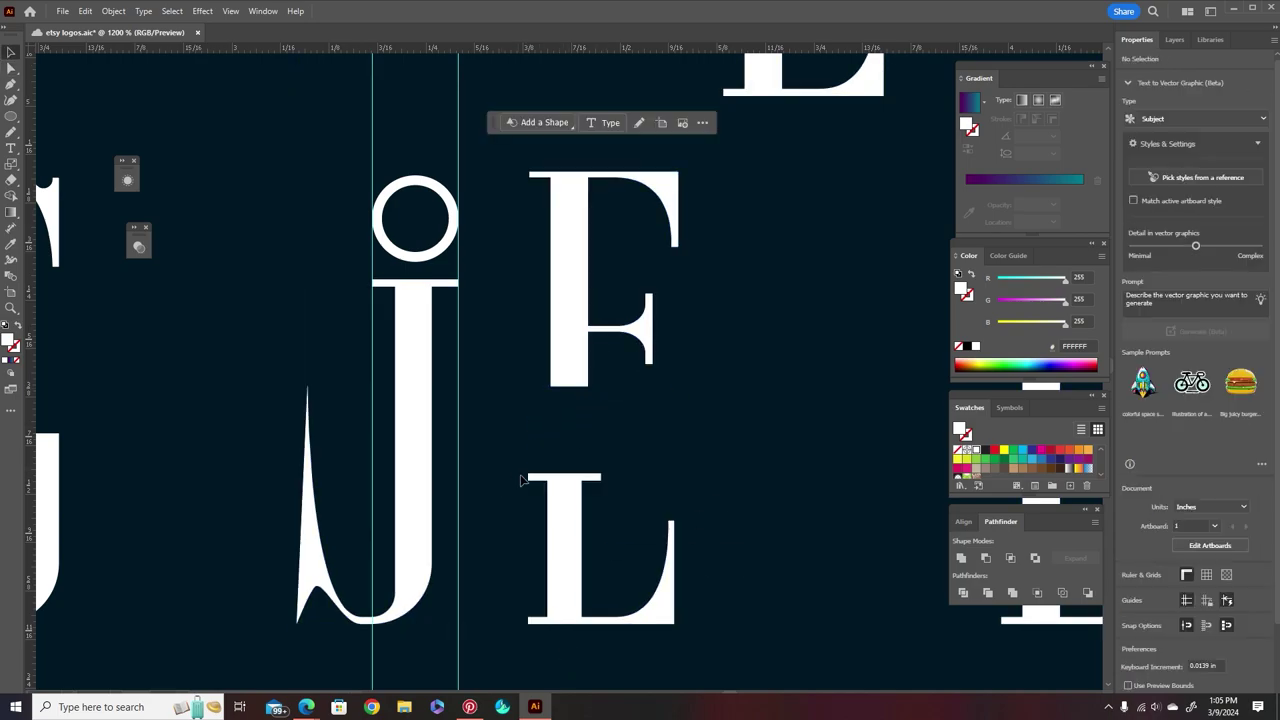
{"action": "scroll", "coordinate": [532, 474], "scroll_direction": "up", "scroll_amount": 1}
{"action": "key", "text": "a"}
{"action": "left_click", "coordinate": [525, 484]}
{"action": "left_click", "coordinate": [551, 484], "text": "shift"}
{"action": "left_click", "coordinate": [596, 484], "text": "shift"}
{"action": "left_click_drag", "start_coordinate": [572, 480], "coordinate": [580, 394]}
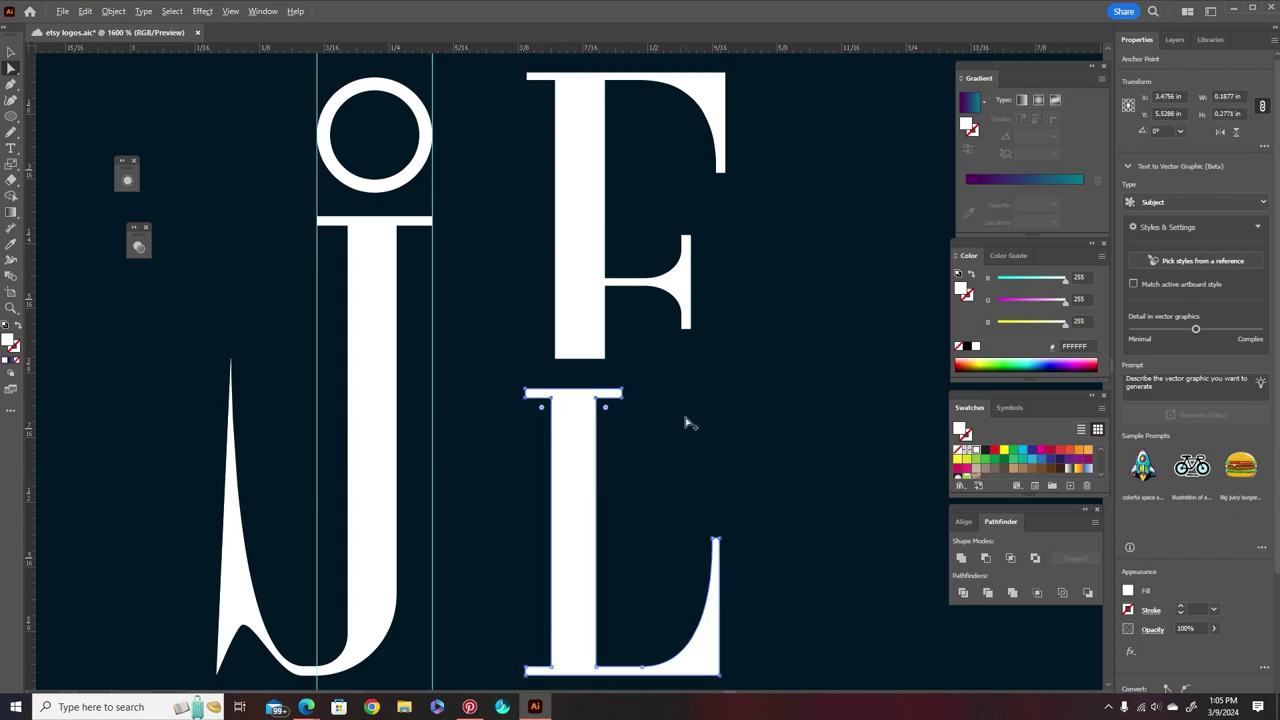
Move the remaining full-height L left so it stands next to the E.
{"action": "scroll", "coordinate": [283, 356], "scroll_direction": "down", "scroll_amount": 2}
{"action": "left_click_drag", "start_coordinate": [752, 440], "coordinate": [569, 456]}
{"action": "scroll", "coordinate": [557, 442], "scroll_direction": "down", "scroll_amount": 3}
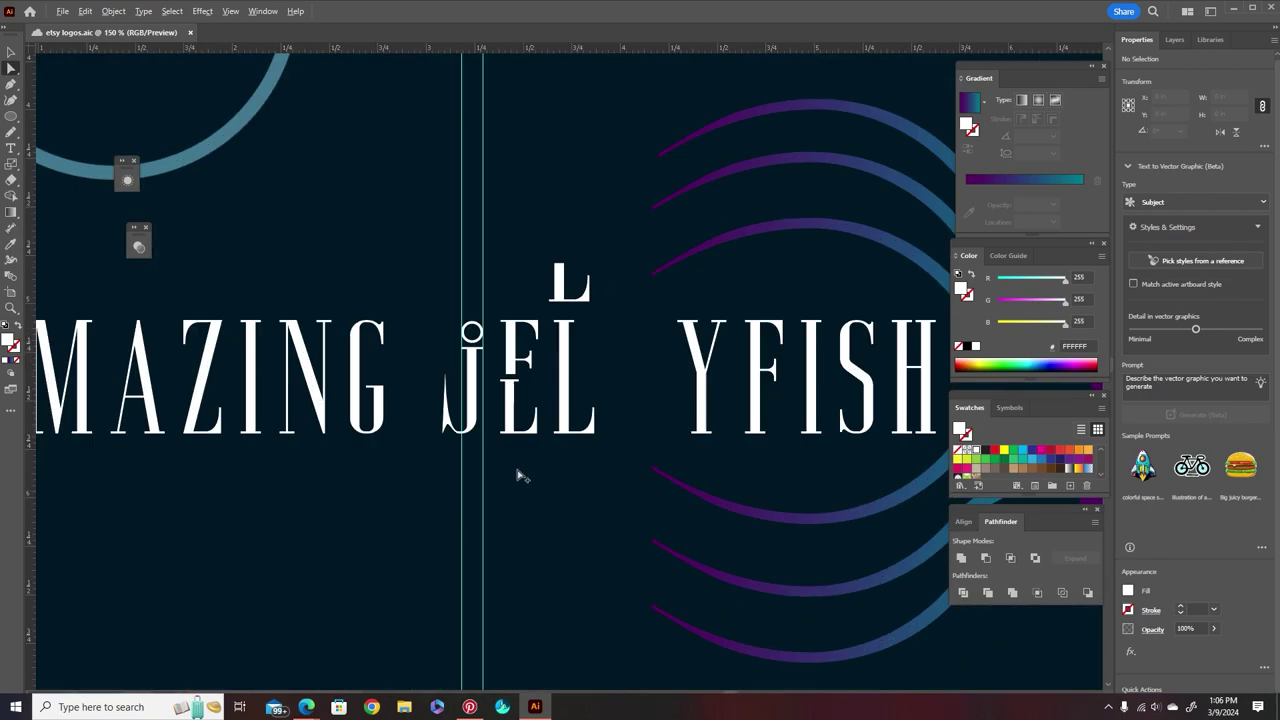
Move the short L off the E and put the E's original lower piece back under its upper piece.
{"action": "scroll", "coordinate": [517, 477], "scroll_direction": "up", "scroll_amount": 2}
{"action": "left_click_drag", "start_coordinate": [495, 402], "coordinate": [513, 463]}
{"action": "left_click_drag", "start_coordinate": [623, 437], "coordinate": [746, 433]}
{"action": "left_click", "coordinate": [634, 550]}
{"action": "left_click_drag", "start_coordinate": [618, 414], "coordinate": [629, 412]}
Delete the leftover short L from the gap before the Y.
{"action": "left_click", "coordinate": [490, 443]}
{"action": "scroll", "coordinate": [507, 435], "scroll_direction": "up", "scroll_amount": 3}
{"action": "left_click", "coordinate": [516, 406]}
{"action": "scroll", "coordinate": [587, 428], "scroll_direction": "down", "scroll_amount": 4}
{"action": "left_click", "coordinate": [727, 406]}
{"action": "key", "text": "Delete"}
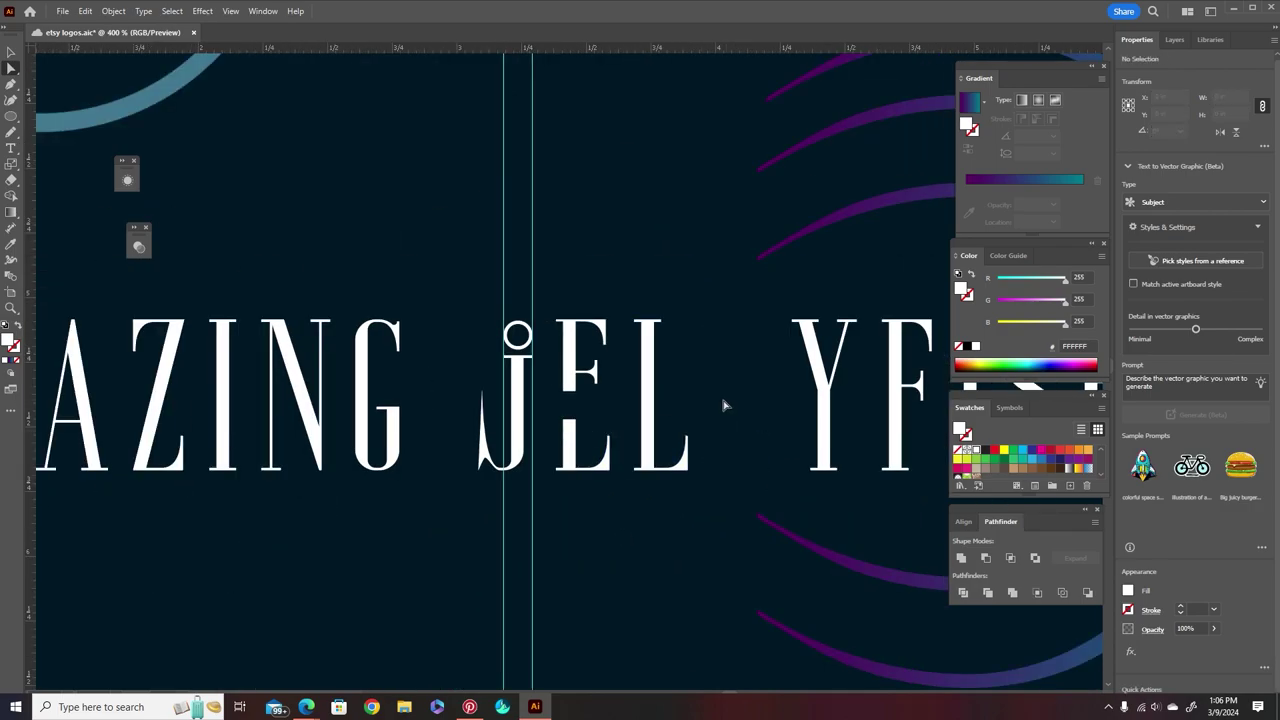
Raise the top edge of the E's lower piece to narrow the gap below its upper piece.
{"action": "scroll", "coordinate": [612, 452], "scroll_direction": "up", "scroll_amount": 3}
{"action": "left_click", "coordinate": [486, 383]}
{"action": "left_click", "coordinate": [466, 345]}
{"action": "left_click", "coordinate": [503, 345], "text": "shift"}
{"action": "left_click_drag", "start_coordinate": [486, 347], "coordinate": [486, 280]}
{"action": "left_click", "coordinate": [539, 325]}
{"action": "scroll", "coordinate": [540, 334], "scroll_direction": "down", "scroll_amount": 3}
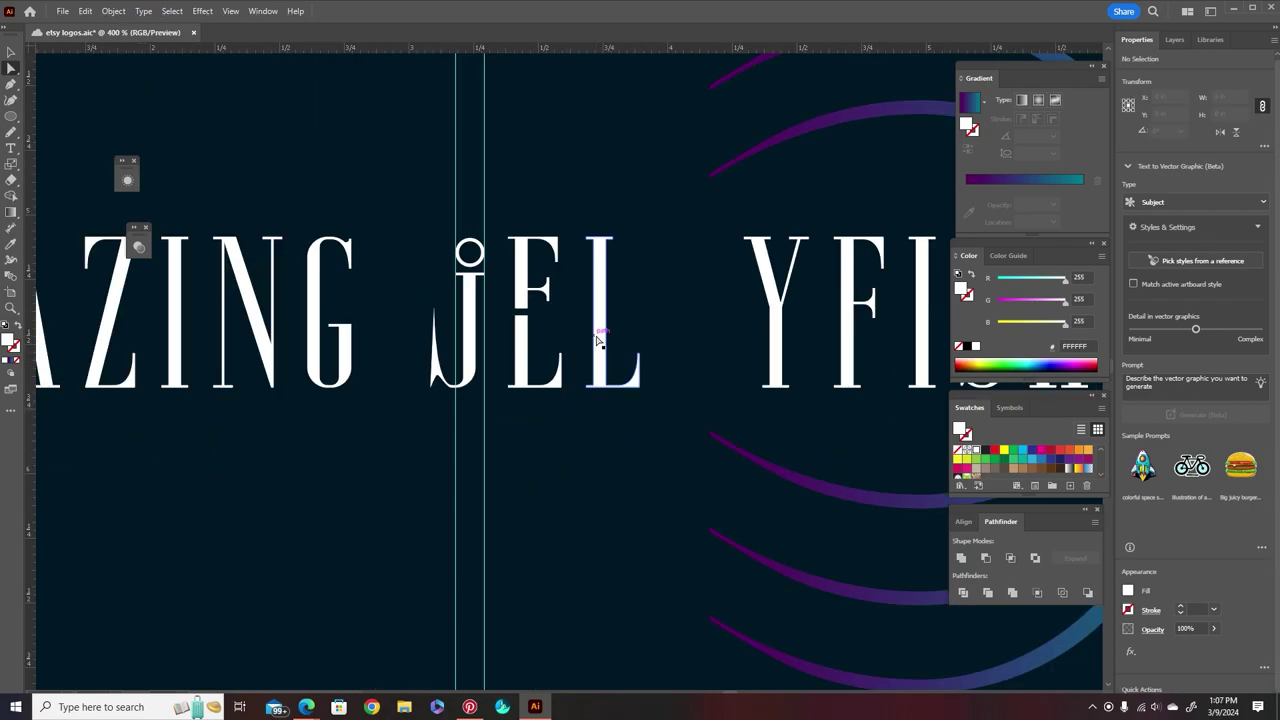
Adjust the facing stem ends of the E's upper and lower pieces to reposition the gap between them.
{"action": "scroll", "coordinate": [520, 338], "scroll_direction": "up", "scroll_amount": 3}
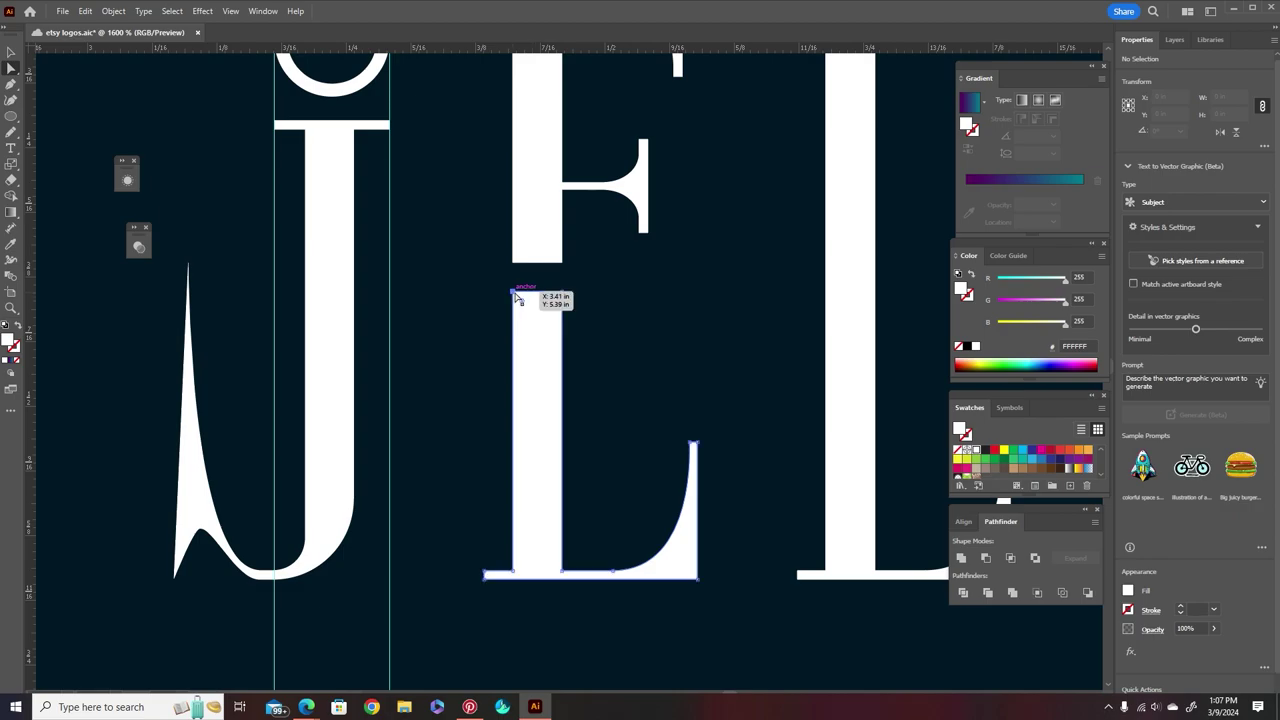
{"action": "key", "text": "ctrl+z"}
{"action": "left_click", "coordinate": [516, 263]}
{"action": "left_click_drag", "start_coordinate": [528, 267], "coordinate": [562, 281]}
{"action": "scroll", "coordinate": [530, 292], "scroll_direction": "down", "scroll_amount": 2}
{"action": "left_click", "coordinate": [491, 271]}
{"action": "scroll", "coordinate": [495, 268], "scroll_direction": "down", "scroll_amount": 2}
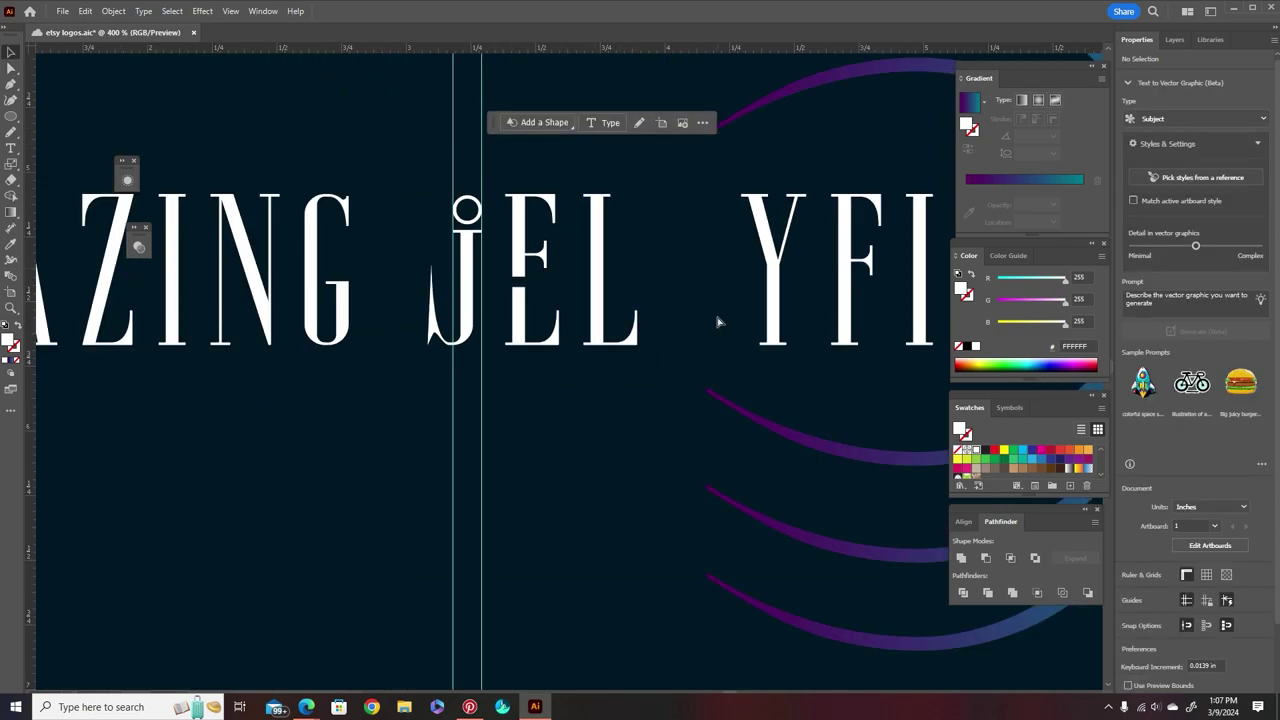
Ungroup the letters of the second word so that each one can be moved separately.
{"action": "scroll", "coordinate": [718, 322], "scroll_direction": "right", "scroll_amount": 2}
{"action": "left_click_drag", "start_coordinate": [645, 310], "coordinate": [618, 309]}
{"action": "key", "text": "ctrl+z"}
{"action": "left_click", "coordinate": [588, 218]}
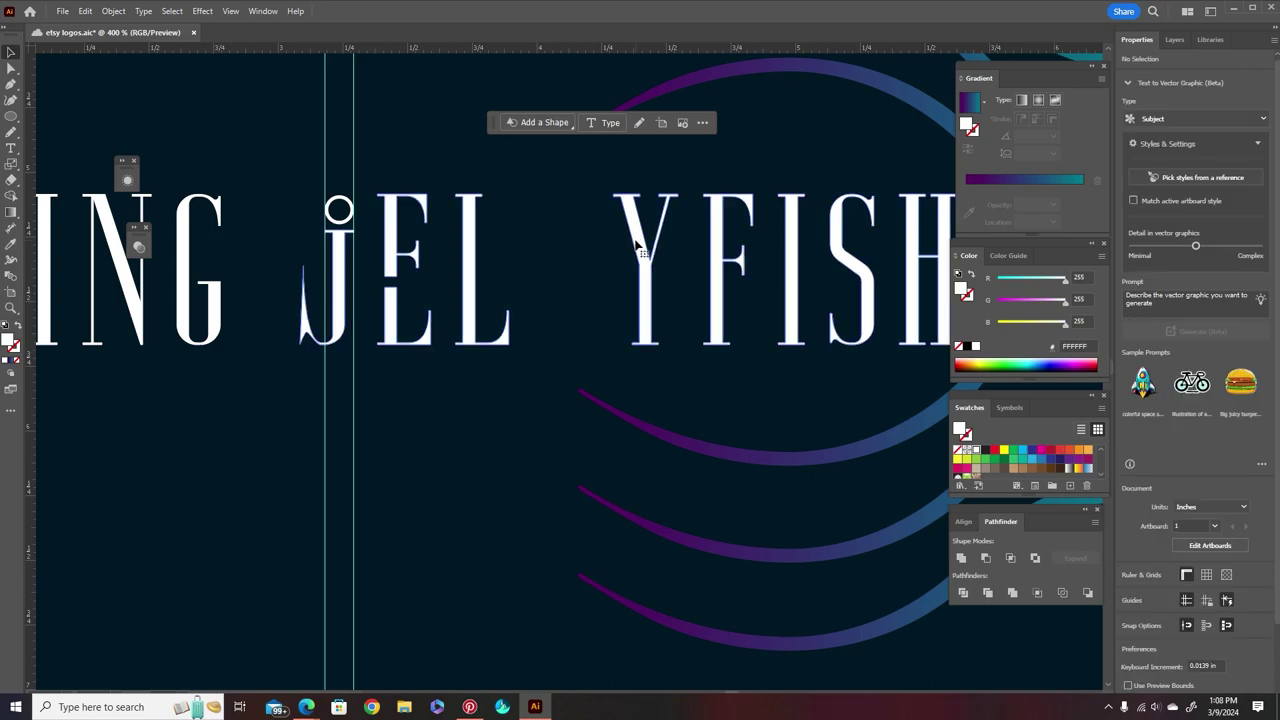
{"action": "right_click", "coordinate": [636, 241]}
{"action": "left_click", "coordinate": [486, 417]}
Move the Y, F and I left one by one to close the space after the L.
{"action": "left_click_drag", "start_coordinate": [648, 285], "coordinate": [550, 300]}
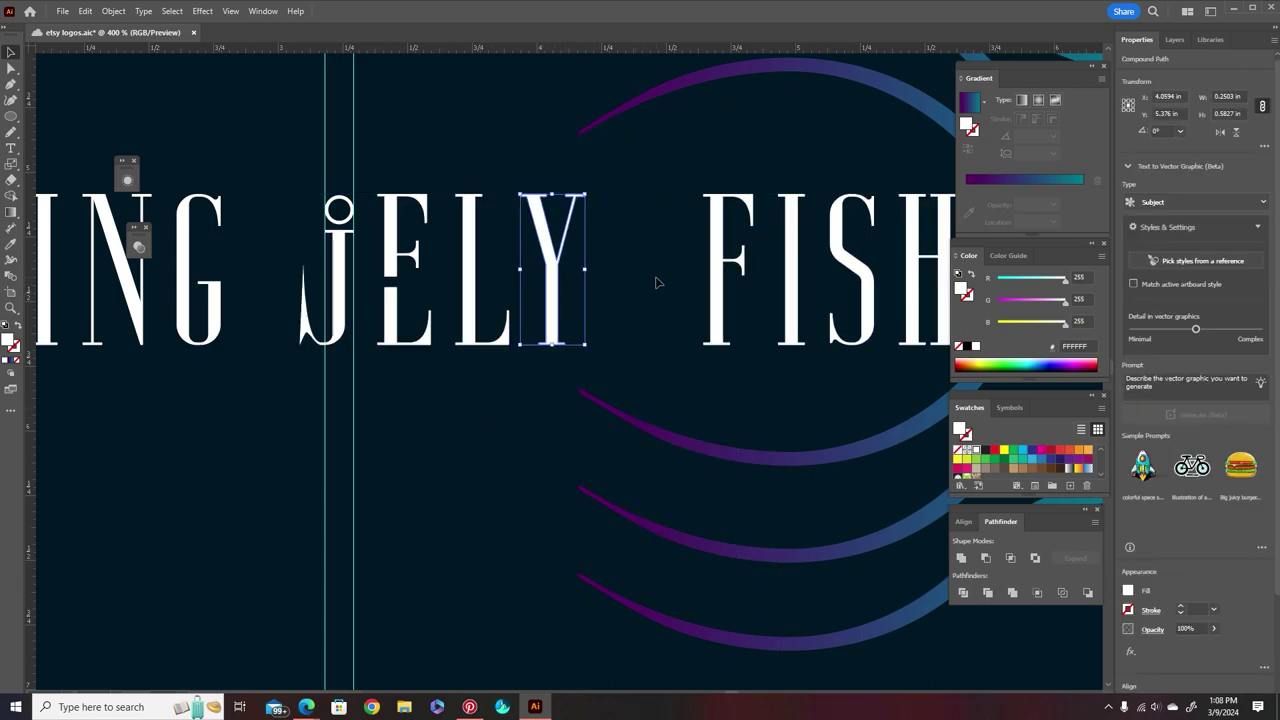
{"action": "left_click", "coordinate": [656, 283]}
{"action": "left_click_drag", "start_coordinate": [722, 272], "coordinate": [632, 295]}
{"action": "left_click_drag", "start_coordinate": [780, 287], "coordinate": [702, 277]}
{"action": "scroll", "coordinate": [800, 287], "scroll_direction": "right", "scroll_amount": 1}
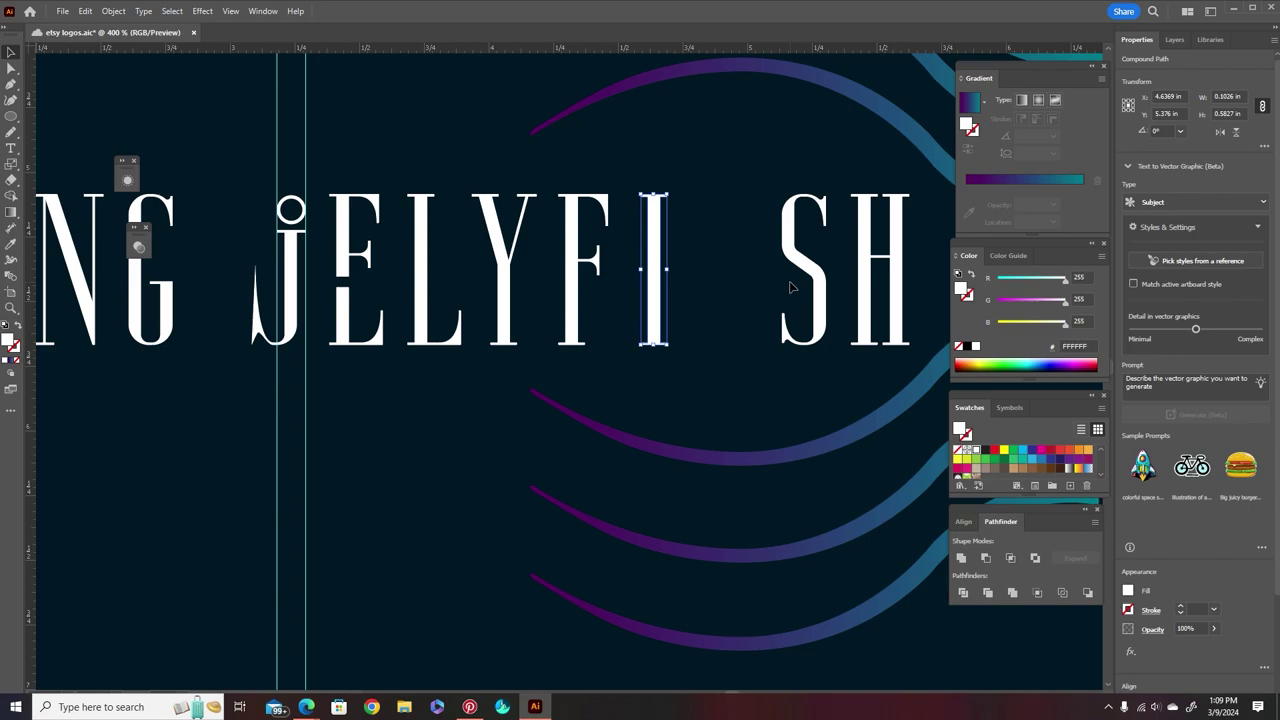
Nudge the I left and bring the S and H in beside it to finish closing up the word.
{"action": "left_click_drag", "start_coordinate": [652, 305], "coordinate": [640, 304]}
{"action": "left_click_drag", "start_coordinate": [816, 282], "coordinate": [723, 302]}
{"action": "key", "text": "ctrl+z"}
{"action": "left_click", "coordinate": [755, 280]}
{"action": "left_click_drag", "start_coordinate": [870, 294], "coordinate": [778, 298]}
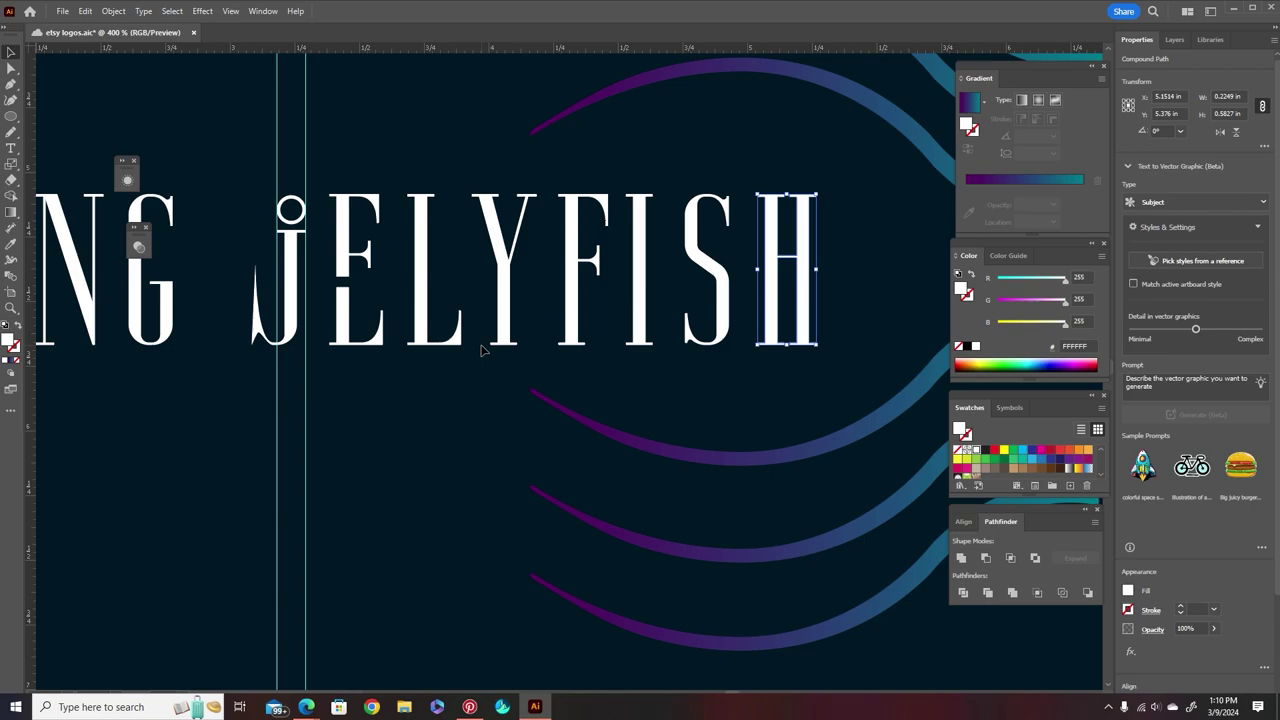
Hide the vertical guides around the J.
{"action": "scroll", "coordinate": [422, 340], "scroll_direction": "down", "scroll_amount": 3}
{"action": "scroll", "coordinate": [600, 385], "scroll_direction": "left", "scroll_amount": 2}
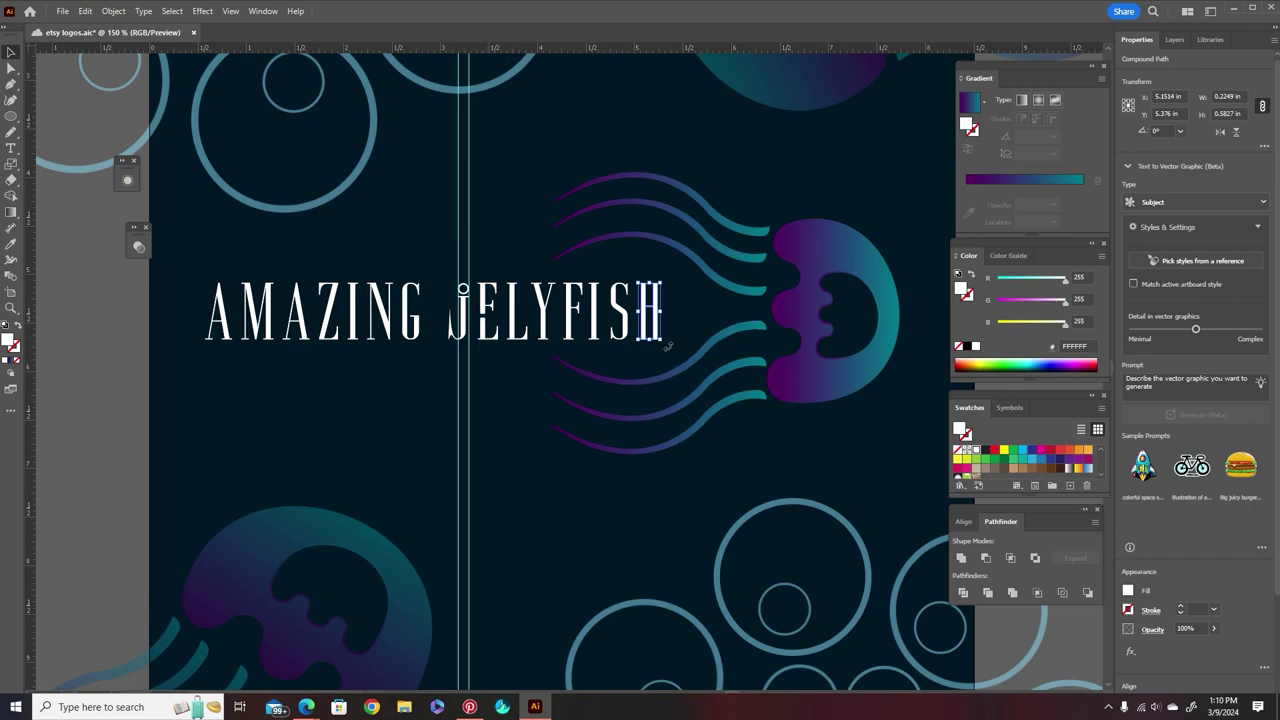
{"action": "scroll", "coordinate": [538, 478], "scroll_direction": "up", "scroll_amount": 2}
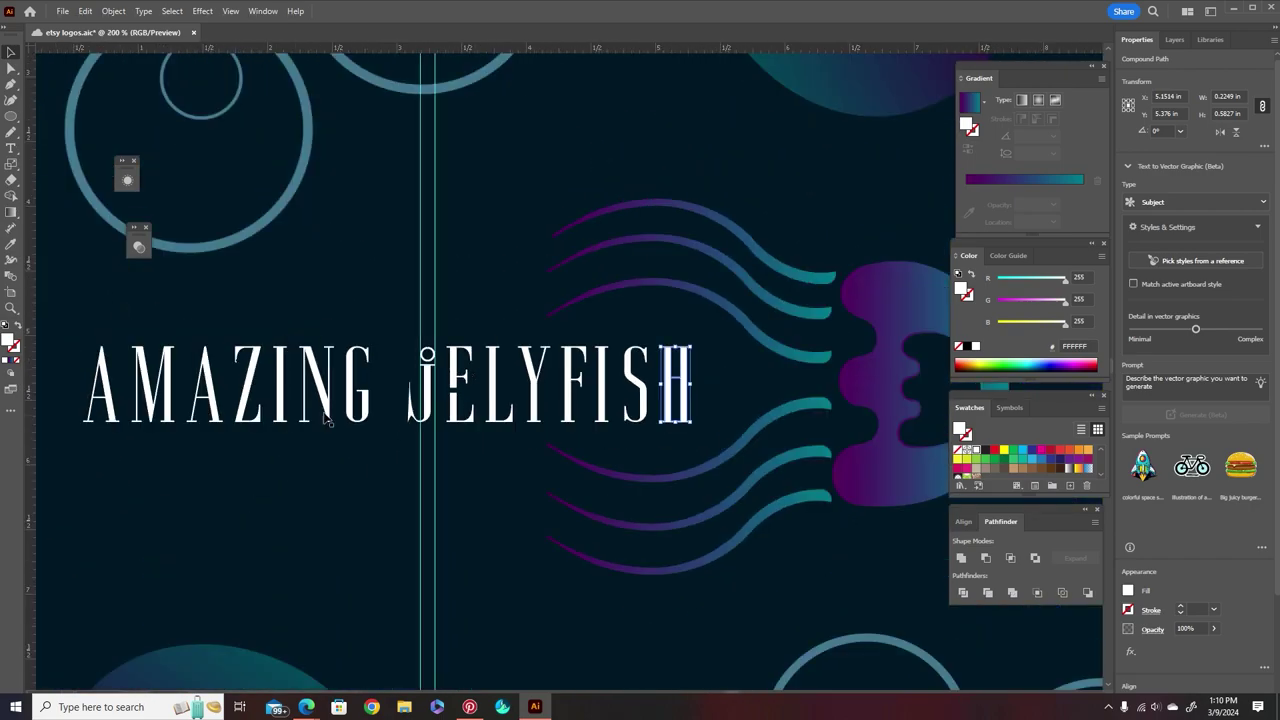
{"action": "left_click", "coordinate": [421, 325]}
{"action": "left_click", "coordinate": [425, 310]}
{"action": "left_click", "coordinate": [421, 312]}
{"action": "left_click", "coordinate": [427, 312]}
{"action": "right_click", "coordinate": [419, 310]}
{"action": "left_click", "coordinate": [466, 540]}
{"action": "left_click", "coordinate": [418, 385]}
{"action": "scroll", "coordinate": [414, 405], "scroll_direction": "up", "scroll_amount": 3}
{"action": "left_click", "coordinate": [384, 306]}
{"action": "right_click", "coordinate": [418, 247]}
{"action": "left_click", "coordinate": [462, 455]}
{"action": "left_click_drag", "start_coordinate": [398, 289], "coordinate": [441, 241]}
{"action": "key", "text": "ctrl+z"}
{"action": "left_click", "coordinate": [498, 238]}
{"action": "left_click", "coordinate": [450, 317]}
{"action": "scroll", "coordinate": [494, 216], "scroll_direction": "up", "scroll_amount": 3}
{"action": "left_click", "coordinate": [388, 265]}
{"action": "scroll", "coordinate": [505, 447], "scroll_direction": "down", "scroll_amount": 4}
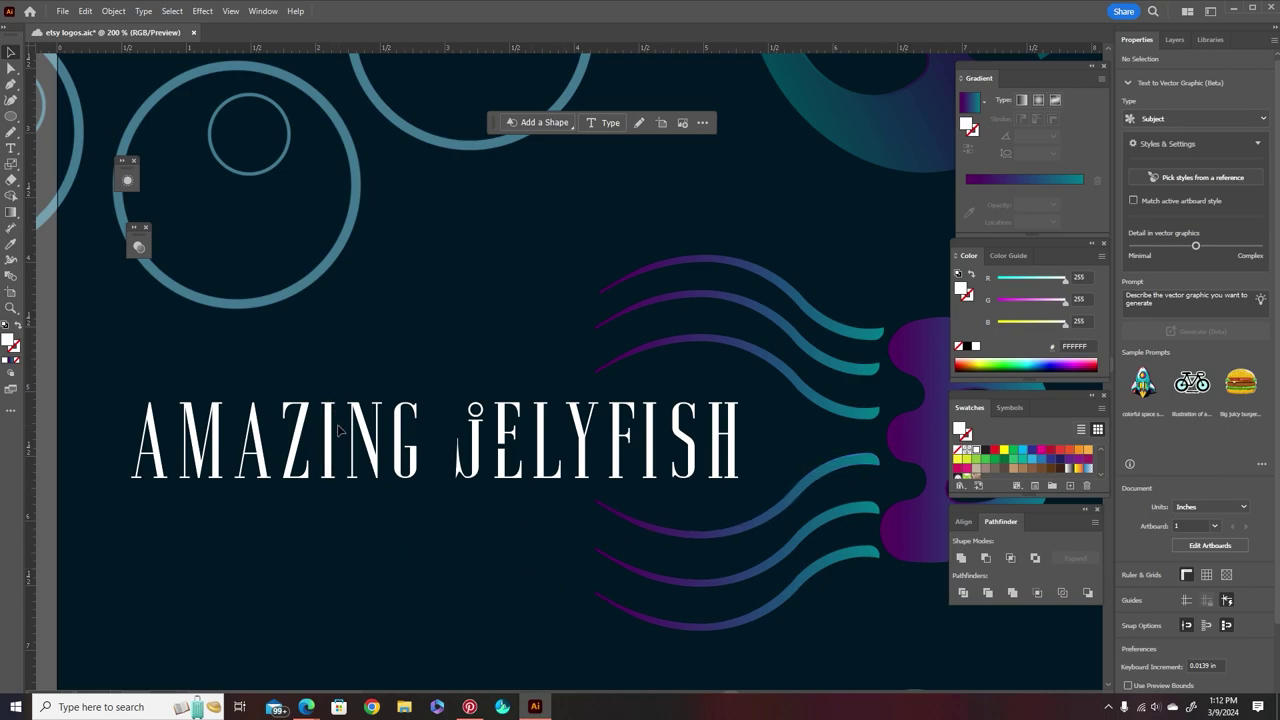
Duplicate the J together with its ring into the empty area below the lettering.
{"action": "left_click", "coordinate": [474, 456]}
{"action": "left_click_drag", "start_coordinate": [446, 397], "coordinate": [333, 589]}
{"action": "scroll", "coordinate": [326, 596], "scroll_direction": "up", "scroll_amount": 4}
Try to reflect the J and its ring across the vertical axis.
{"action": "right_click", "coordinate": [376, 524]}
{"action": "left_click", "coordinate": [420, 492]}
{"action": "right_click", "coordinate": [370, 513]}
{"action": "mouse_move", "coordinate": [429, 434]}
{"action": "left_click", "coordinate": [608, 477]}
{"action": "left_click", "coordinate": [728, 413]}
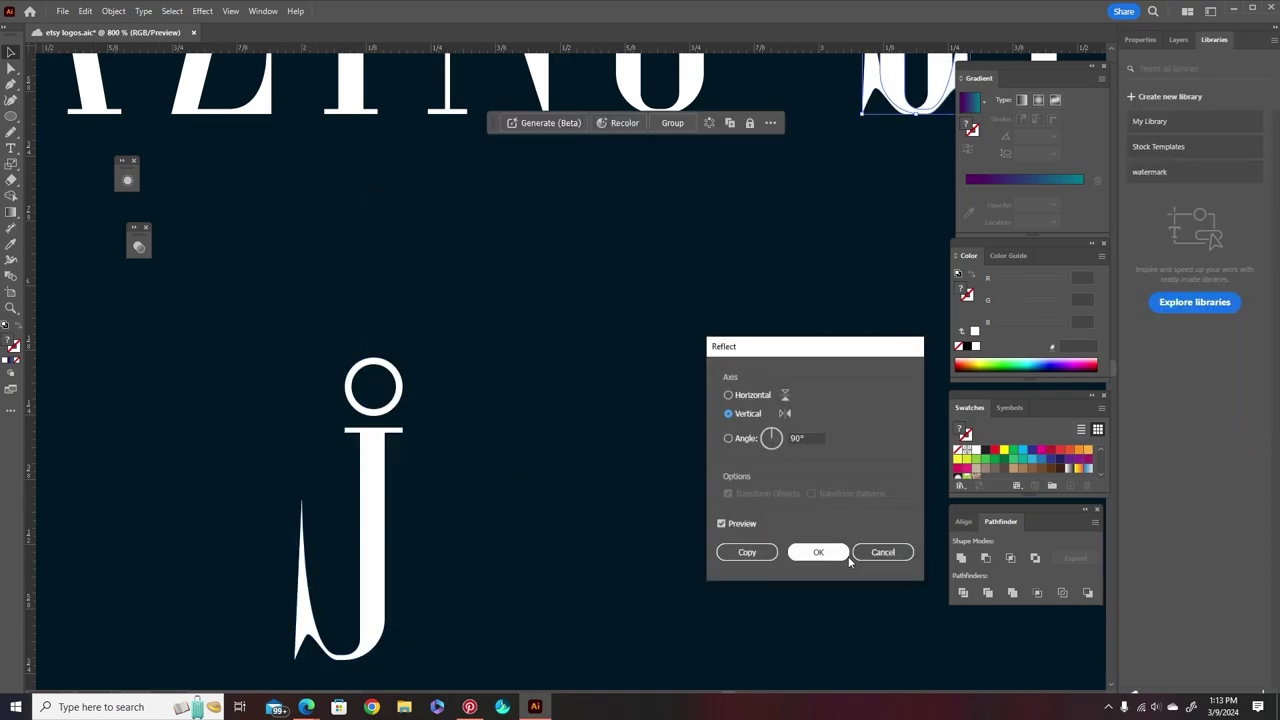
{"action": "left_click", "coordinate": [818, 552]}
Create a mirrored copy of the lower J without its ring, reflected across the vertical axis.
{"action": "right_click", "coordinate": [374, 545]}
{"action": "left_click", "coordinate": [357, 555]}
{"action": "right_click", "coordinate": [366, 543]}
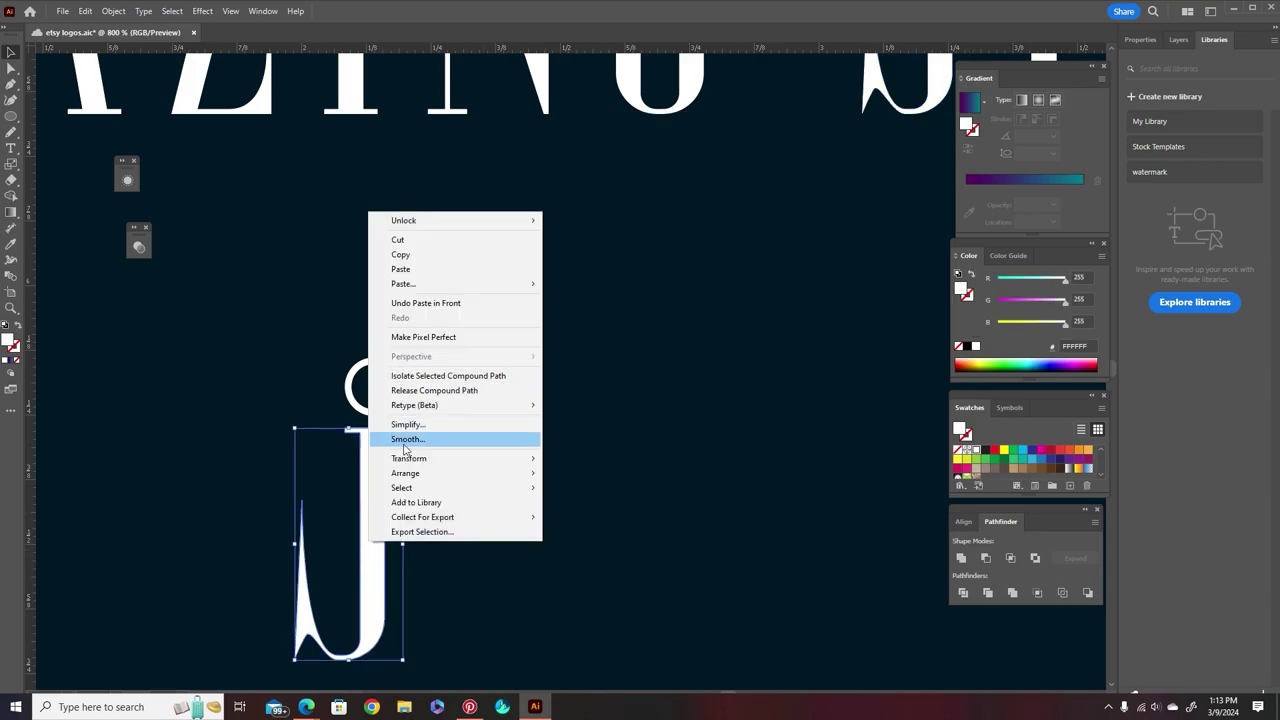
{"action": "mouse_move", "coordinate": [528, 459]}
{"action": "left_click", "coordinate": [608, 502]}
{"action": "left_click", "coordinate": [770, 552]}
Shift the mirrored J so both stems overlap and the two hooks form a symmetrical anchor under the ring.
{"action": "left_click_drag", "start_coordinate": [325, 540], "coordinate": [373, 539]}
{"action": "left_click", "coordinate": [538, 495]}
{"action": "scroll", "coordinate": [380, 465], "scroll_direction": "up", "scroll_amount": 2}
{"action": "left_click_drag", "start_coordinate": [380, 481], "coordinate": [367, 481]}
{"action": "scroll", "coordinate": [372, 478], "scroll_direction": "down", "scroll_amount": 4}
{"action": "left_click", "coordinate": [648, 373]}
{"action": "key", "text": "ctrl+z"}
{"action": "left_click", "coordinate": [654, 420]}
{"action": "scroll", "coordinate": [421, 393], "scroll_direction": "down", "scroll_amount": 2}
Unite the two overlapping J shapes below the ring into a single anchor shape.
{"action": "left_click_drag", "start_coordinate": [309, 339], "coordinate": [510, 428]}
{"action": "left_click", "coordinate": [962, 558]}
{"action": "left_click", "coordinate": [572, 435]}
{"action": "scroll", "coordinate": [322, 388], "scroll_direction": "down", "scroll_amount": 1}
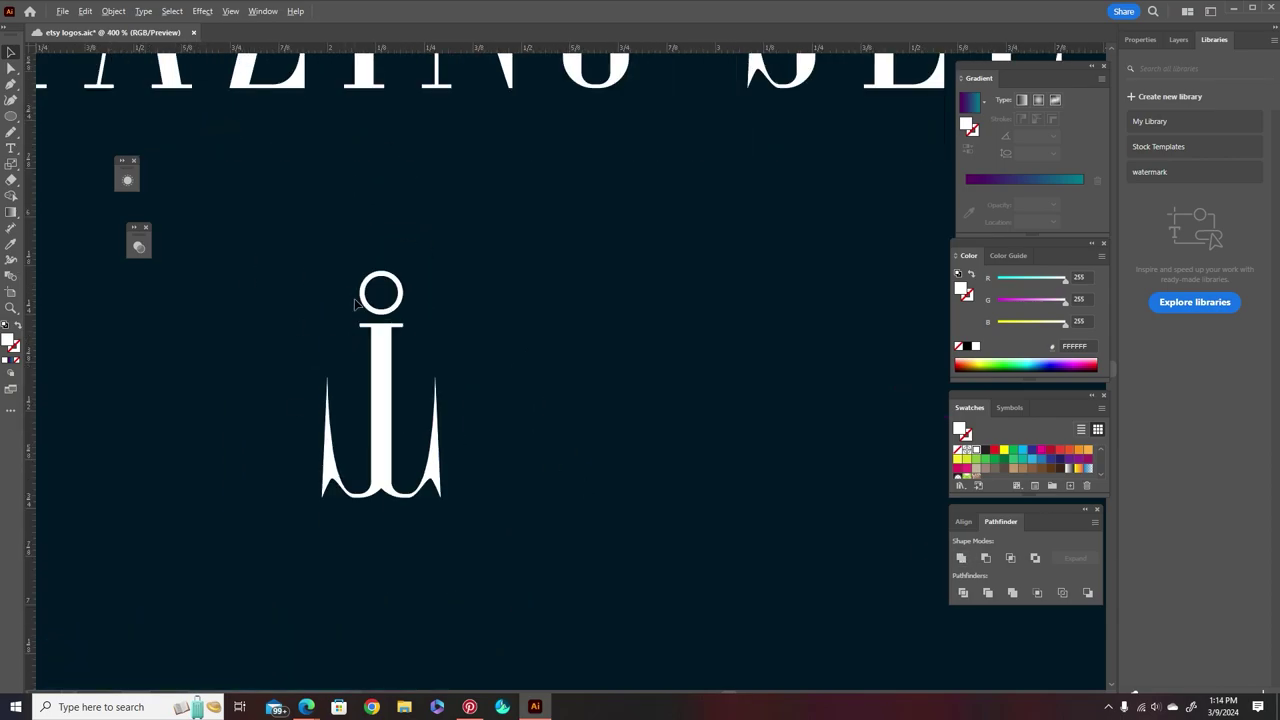
{"action": "scroll", "coordinate": [355, 300], "scroll_direction": "up", "scroll_amount": 1}
{"action": "scroll", "coordinate": [345, 380], "scroll_direction": "up", "scroll_amount": 3}
{"action": "left_click_drag", "start_coordinate": [338, 400], "coordinate": [485, 661]}
{"action": "scroll", "coordinate": [409, 503], "scroll_direction": "up", "scroll_amount": 4}
{"action": "scroll", "coordinate": [505, 204], "scroll_direction": "down", "scroll_amount": 4}
Select all letters of JELYFISH and move the word right, farther from AMAZING.
{"action": "left_click", "coordinate": [568, 176]}
{"action": "left_click_drag", "start_coordinate": [632, 163], "coordinate": [566, 279]}
{"action": "left_click", "coordinate": [566, 279]}
{"action": "left_click_drag", "start_coordinate": [583, 151], "coordinate": [623, 160]}
{"action": "left_click_drag", "start_coordinate": [794, 137], "coordinate": [871, 155]}
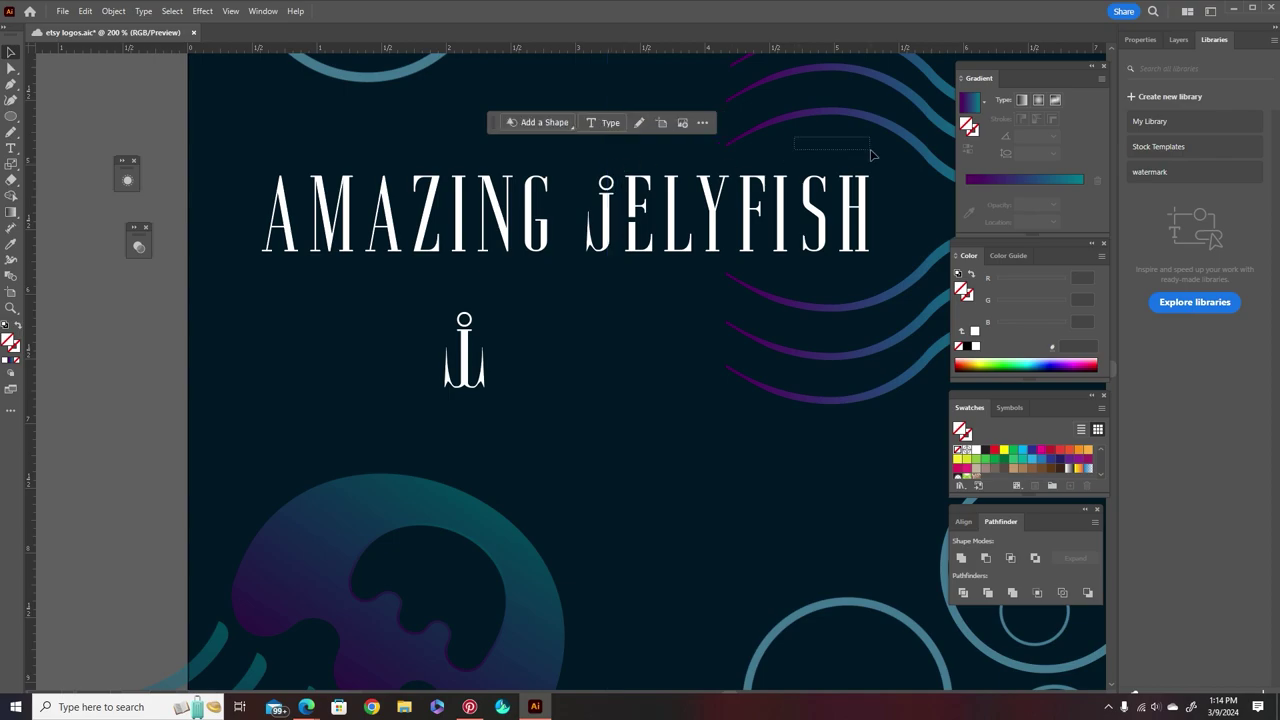
{"action": "left_click_drag", "start_coordinate": [594, 212], "coordinate": [866, 242]}
{"action": "left_click_drag", "start_coordinate": [779, 230], "coordinate": [825, 231]}
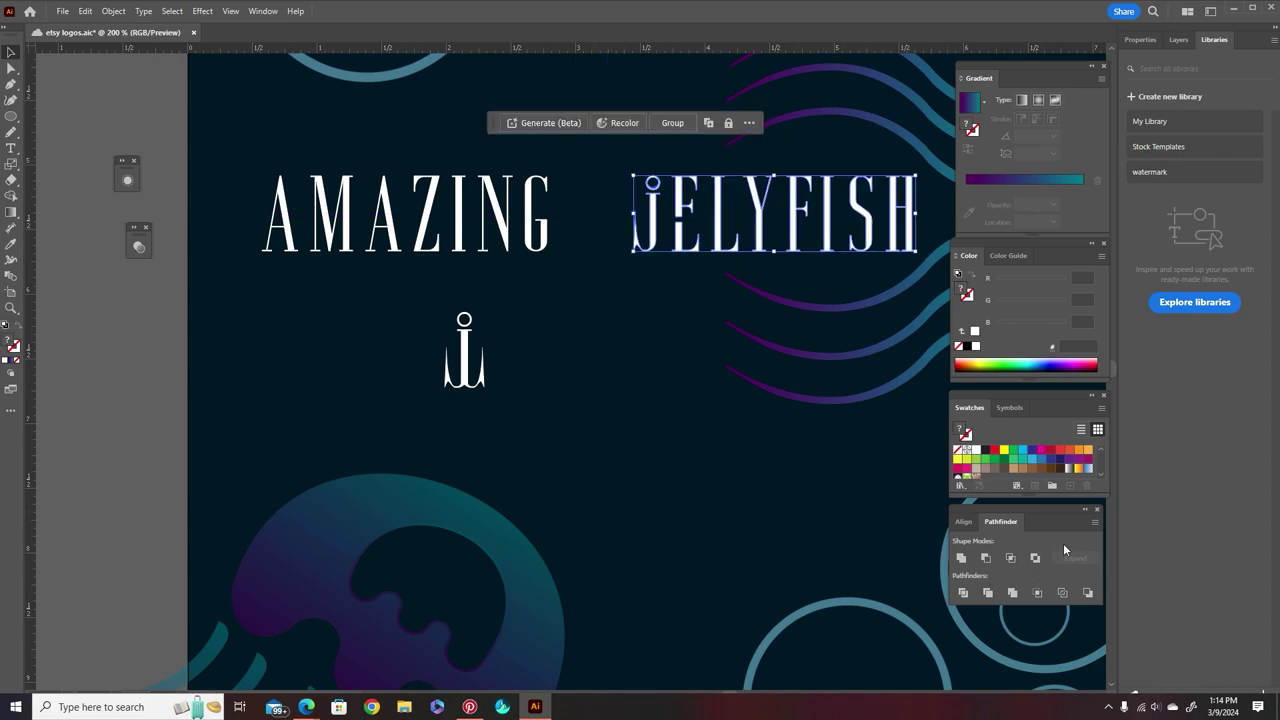
Try distributing the JELYFISH letters horizontally by their centres and by their left edges.
{"action": "left_click", "coordinate": [965, 521]}
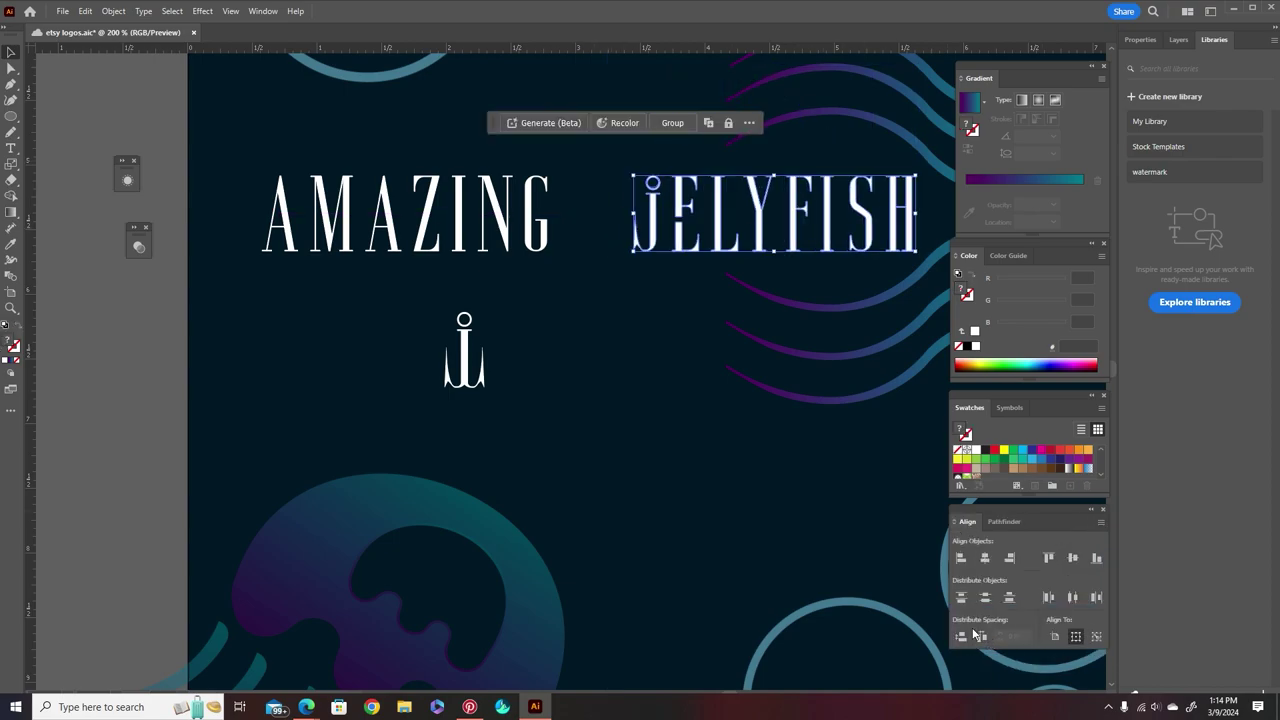
{"action": "left_click", "coordinate": [1070, 594]}
{"action": "key", "text": "ctrl+z"}
{"action": "left_click", "coordinate": [1046, 596]}
{"action": "key", "text": "ctrl+z"}
{"action": "left_click", "coordinate": [575, 400]}
Draw a tall, narrow rectangle filling the space between the J and the E, with a white stroke.
{"action": "scroll", "coordinate": [715, 194], "scroll_direction": "up", "scroll_amount": 4}
{"action": "scroll", "coordinate": [10, 115], "scroll_direction": "up", "scroll_amount": 2}
{"action": "left_click_drag", "start_coordinate": [10, 116], "coordinate": [72, 116]}
{"action": "scroll", "coordinate": [522, 237], "scroll_direction": "up", "scroll_amount": 1}
{"action": "left_click_drag", "start_coordinate": [484, 240], "coordinate": [483, 668]}
{"action": "left_click_drag", "start_coordinate": [566, 455], "coordinate": [548, 455]}
{"action": "left_click", "coordinate": [976, 450]}
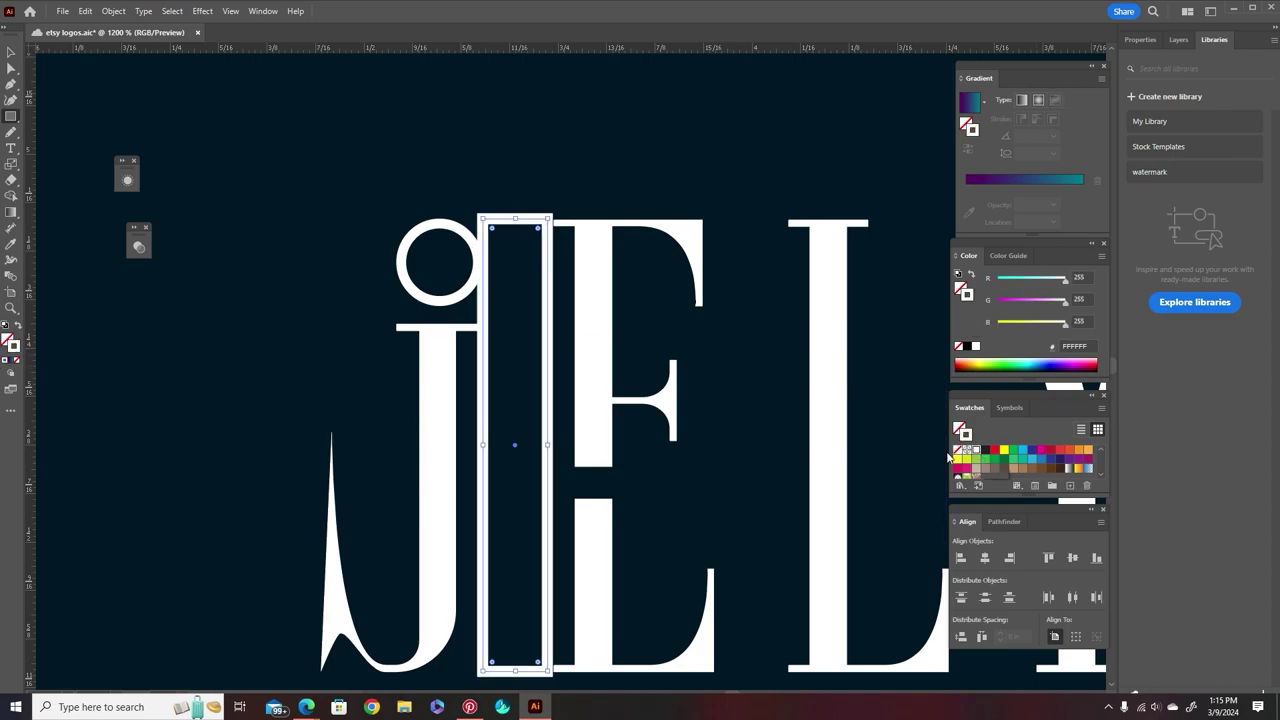
Set the stroke of the rectangle between the J and E to 0.25 pt and nudge the E against it.
{"action": "left_click", "coordinate": [1138, 39]}
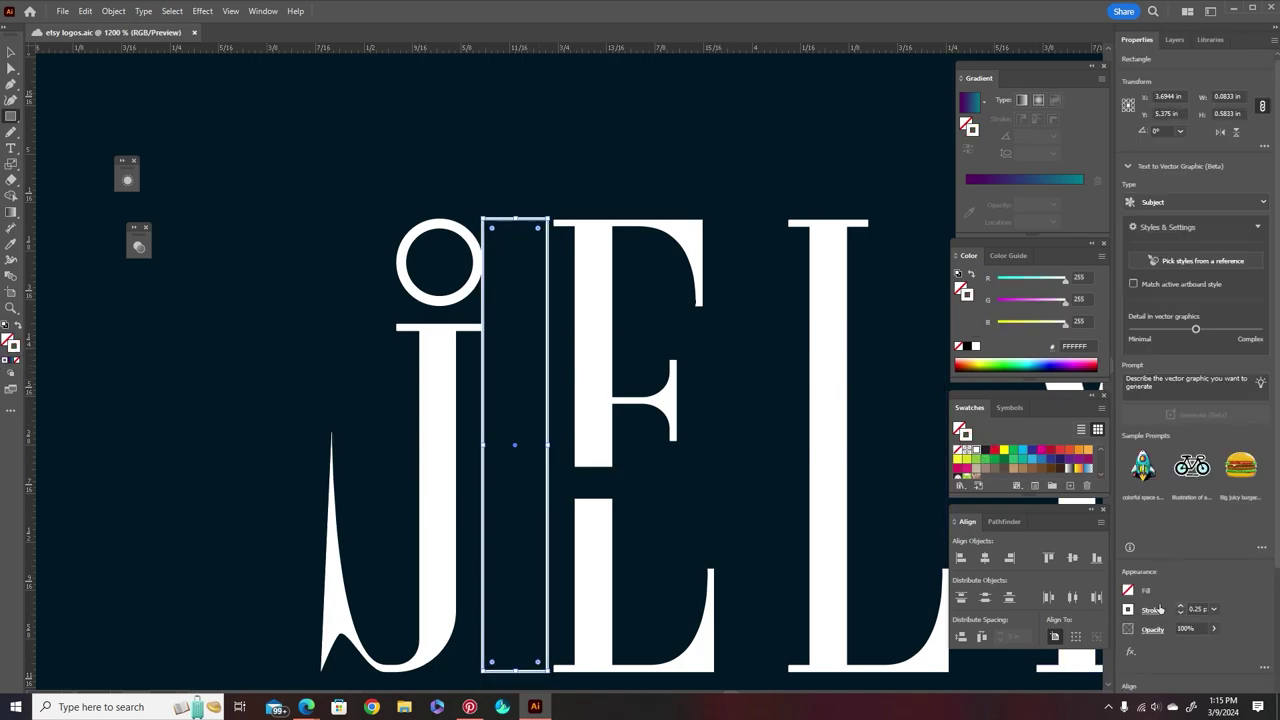
{"action": "left_click", "coordinate": [11, 52]}
{"action": "scroll", "coordinate": [598, 500], "scroll_direction": "down", "scroll_amount": 1}
{"action": "left_click", "coordinate": [602, 555]}
{"action": "left_click_drag", "start_coordinate": [604, 555], "coordinate": [603, 557]}
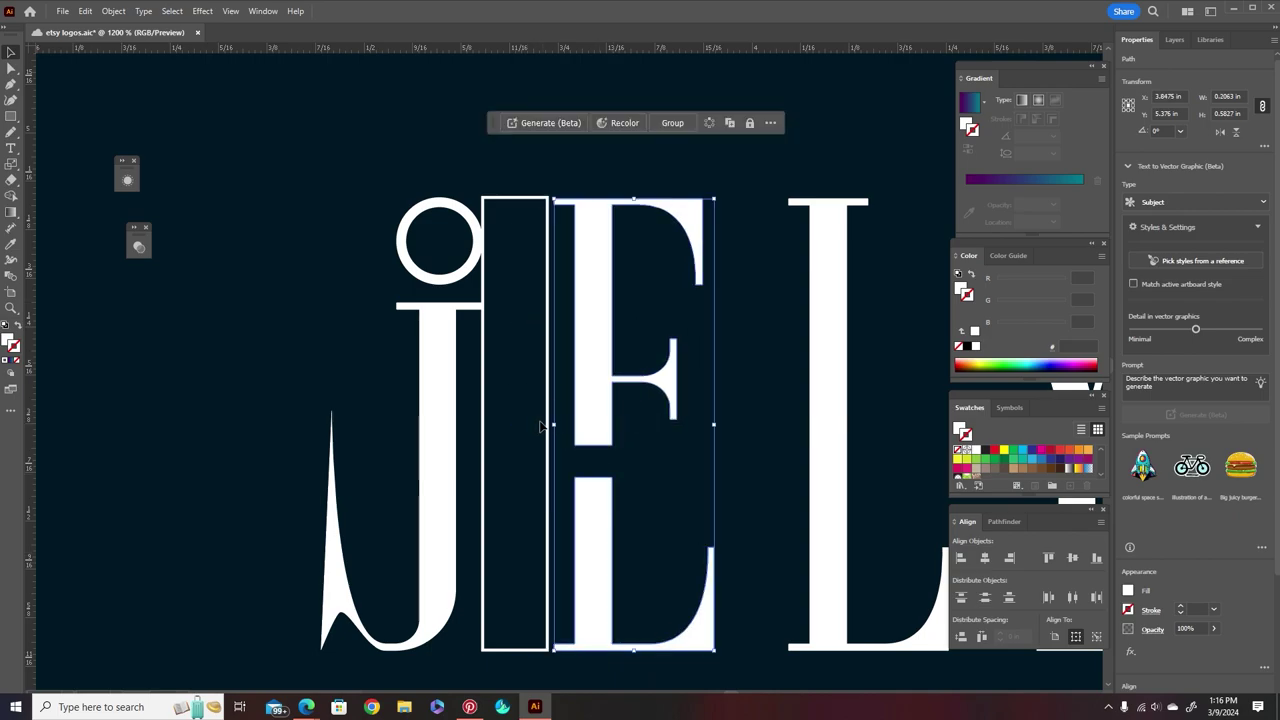
Copy the spacer rectangle into the E–L and L–Y gaps and move the L and Y against the copies.
{"action": "left_click_drag", "start_coordinate": [545, 405], "coordinate": [786, 422]}
{"action": "left_click_drag", "start_coordinate": [794, 422], "coordinate": [720, 426]}
{"action": "scroll", "coordinate": [687, 505], "scroll_direction": "right", "scroll_amount": 2}
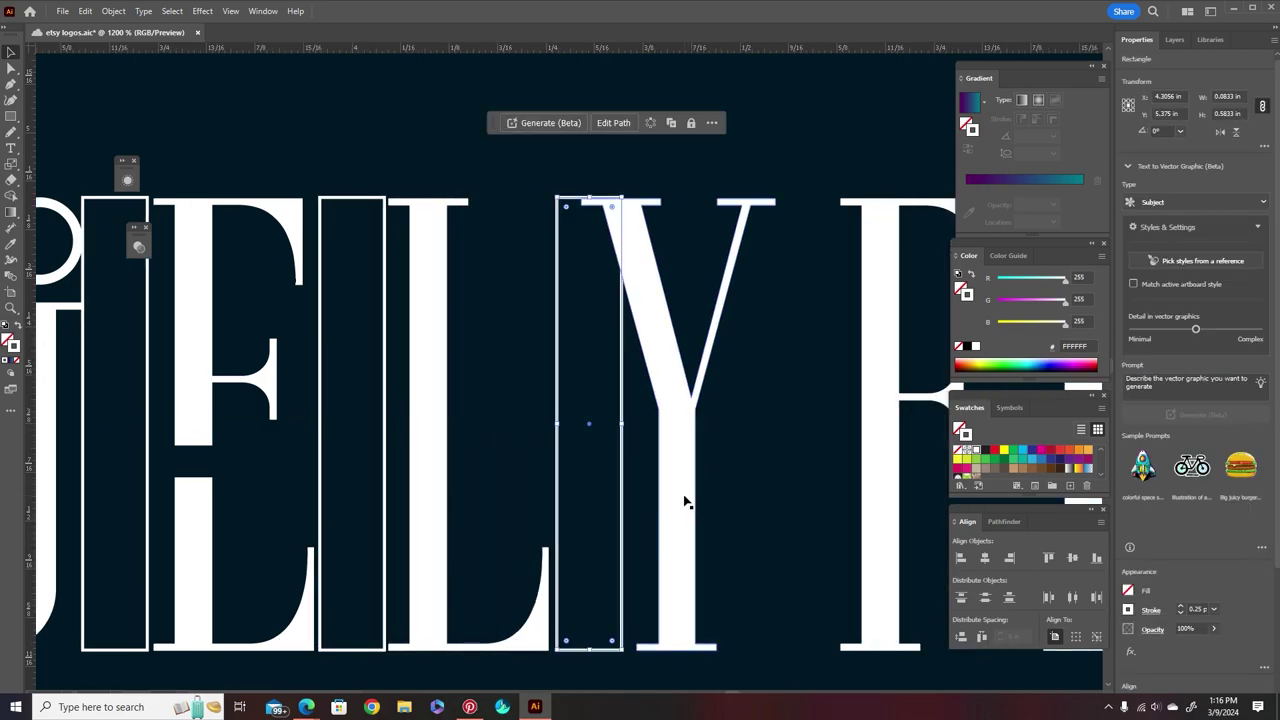
{"action": "left_click_drag", "start_coordinate": [678, 543], "coordinate": [666, 547]}
Copy the spacer rectangle to the foot of the Y and move the F up against it.
{"action": "left_click", "coordinate": [558, 441]}
{"action": "scroll", "coordinate": [543, 441], "scroll_direction": "right", "scroll_amount": 3}
{"action": "scroll", "coordinate": [540, 441], "scroll_direction": "right", "scroll_amount": 3}
{"action": "left_click_drag", "start_coordinate": [382, 466], "coordinate": [548, 481]}
{"action": "left_click_drag", "start_coordinate": [638, 516], "coordinate": [584, 511]}
Copy the spacer rectangle to the right side of the F and close the I up to it.
{"action": "left_click", "coordinate": [544, 552]}
{"action": "left_click_drag", "start_coordinate": [544, 552], "coordinate": [771, 545]}
{"action": "scroll", "coordinate": [710, 525], "scroll_direction": "right", "scroll_amount": 4}
{"action": "left_click_drag", "start_coordinate": [690, 521], "coordinate": [645, 524]}
{"action": "scroll", "coordinate": [645, 525], "scroll_direction": "right", "scroll_amount": 3}
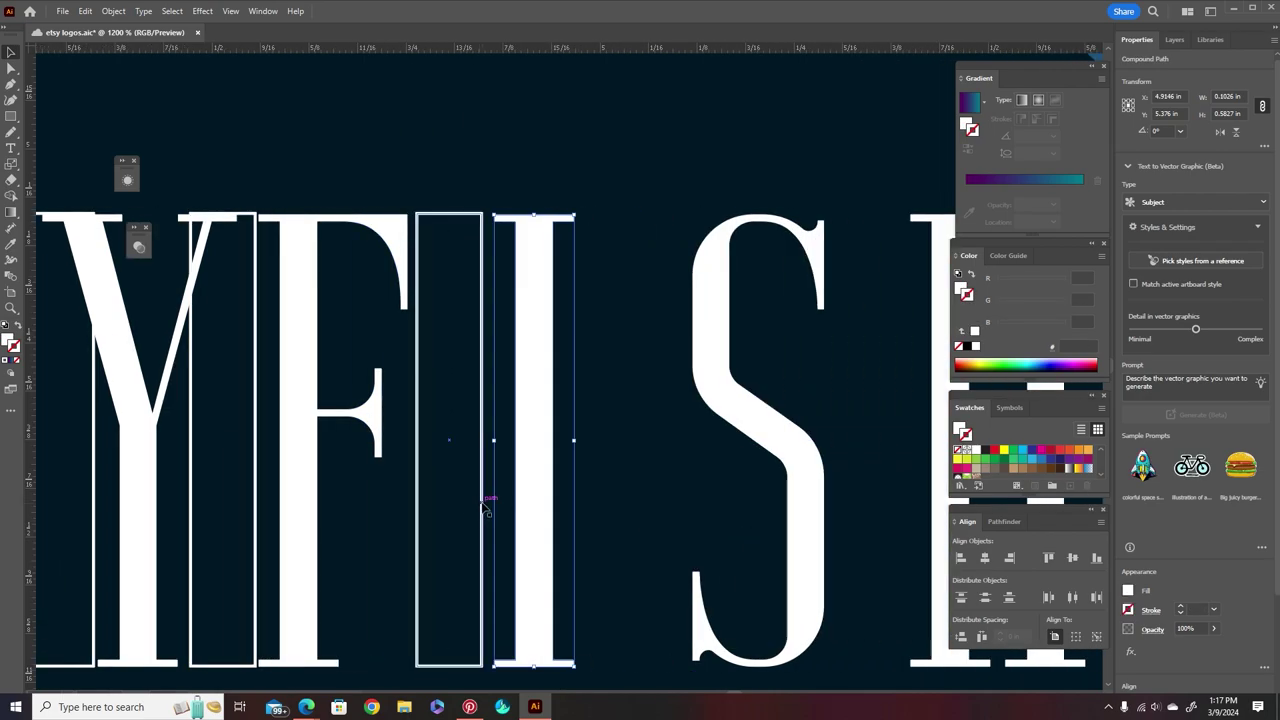
Place copies of the spacer rectangle after the I and the S, and move the S and H against them.
{"action": "left_click", "coordinate": [481, 510]}
{"action": "left_click_drag", "start_coordinate": [481, 510], "coordinate": [644, 510]}
{"action": "left_click_drag", "start_coordinate": [805, 509], "coordinate": [763, 511]}
{"action": "scroll", "coordinate": [755, 512], "scroll_direction": "right", "scroll_amount": 4}
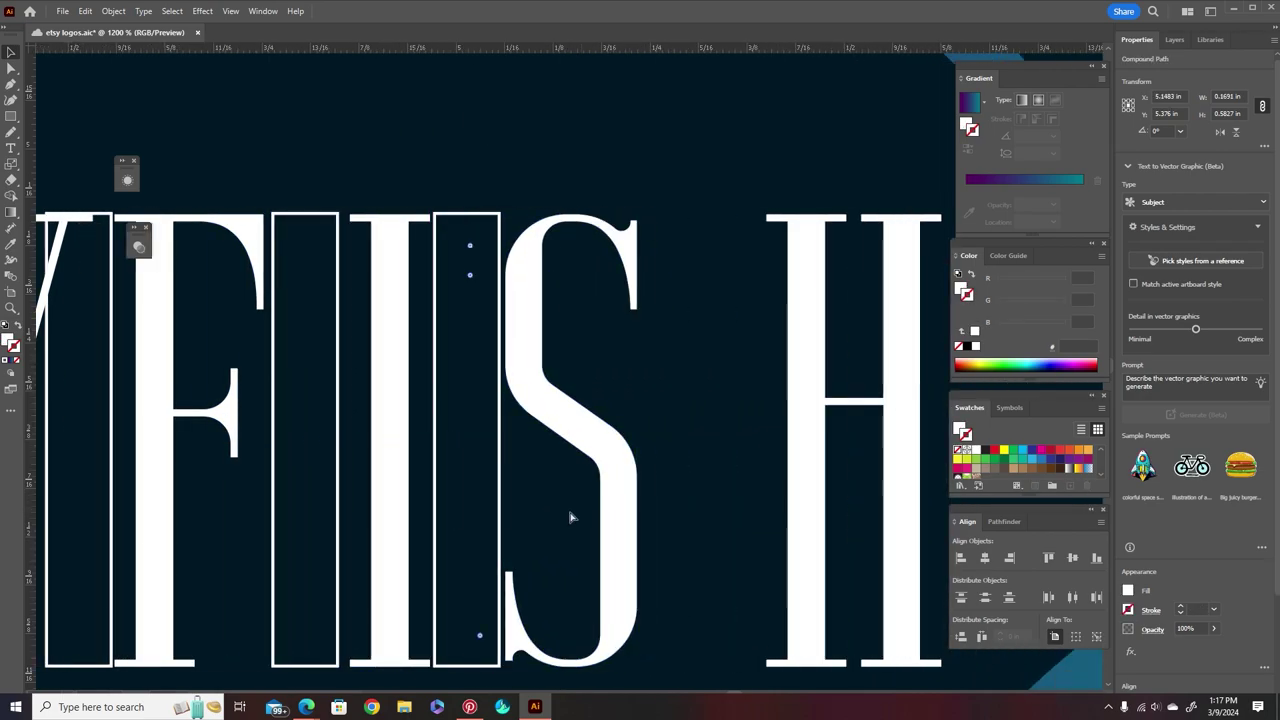
{"action": "left_click", "coordinate": [498, 518]}
{"action": "left_click_drag", "start_coordinate": [498, 518], "coordinate": [710, 507]}
{"action": "left_click_drag", "start_coordinate": [797, 486], "coordinate": [740, 500]}
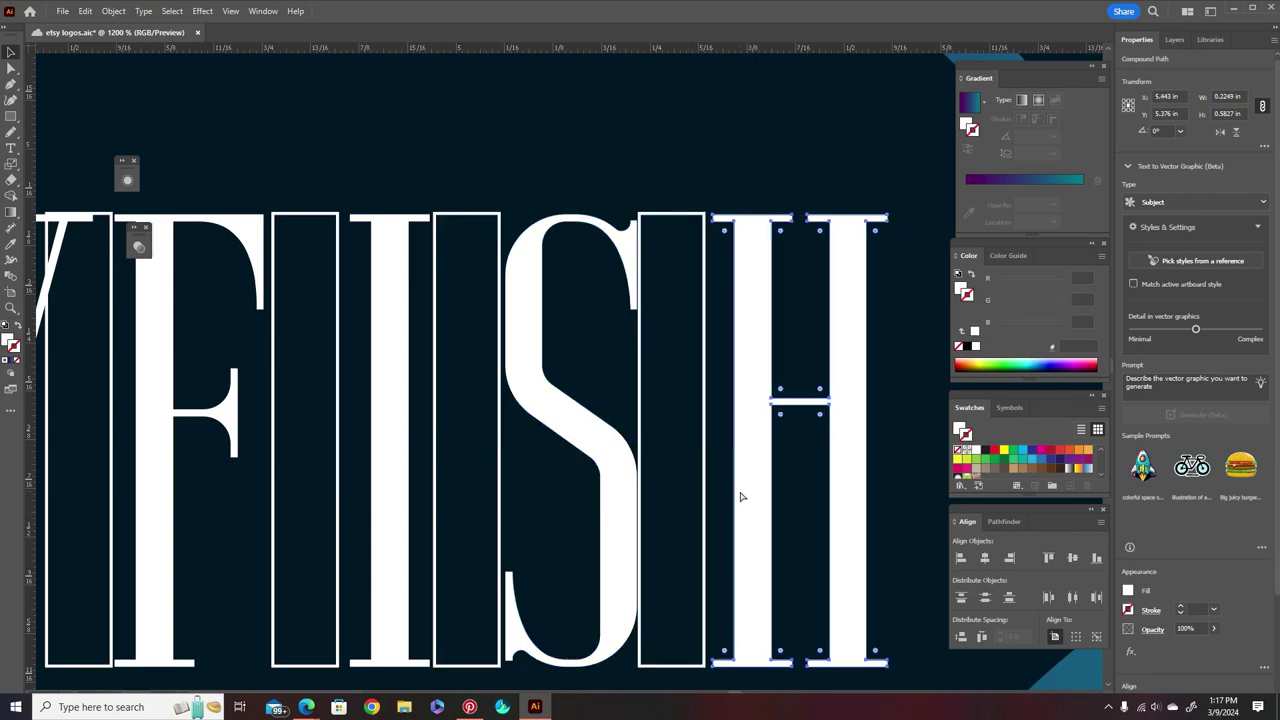
Delete all the spacer rectangles between the letters of JELYFISH.
{"action": "scroll", "coordinate": [774, 483], "scroll_direction": "down", "scroll_amount": 2}
{"action": "scroll", "coordinate": [774, 478], "scroll_direction": "down", "scroll_amount": 2}
{"action": "left_click", "coordinate": [456, 434]}
{"action": "key", "text": "Delete"}
{"action": "left_click", "coordinate": [515, 465]}
{"action": "key", "text": "Delete"}
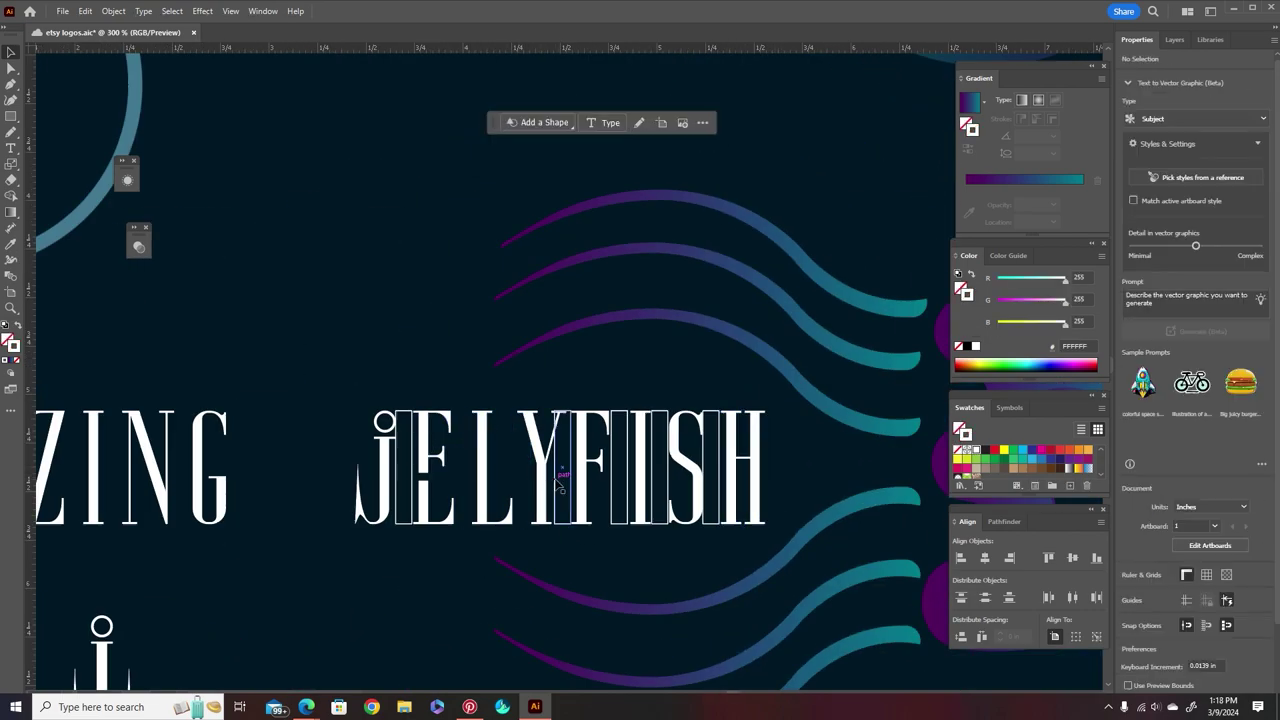
{"action": "left_click", "coordinate": [557, 476]}
{"action": "left_click", "coordinate": [612, 475], "text": "shift"}
{"action": "left_click", "coordinate": [714, 471], "text": "shift"}
{"action": "key", "text": "Delete"}
{"action": "scroll", "coordinate": [576, 541], "scroll_direction": "down", "scroll_amount": 2}
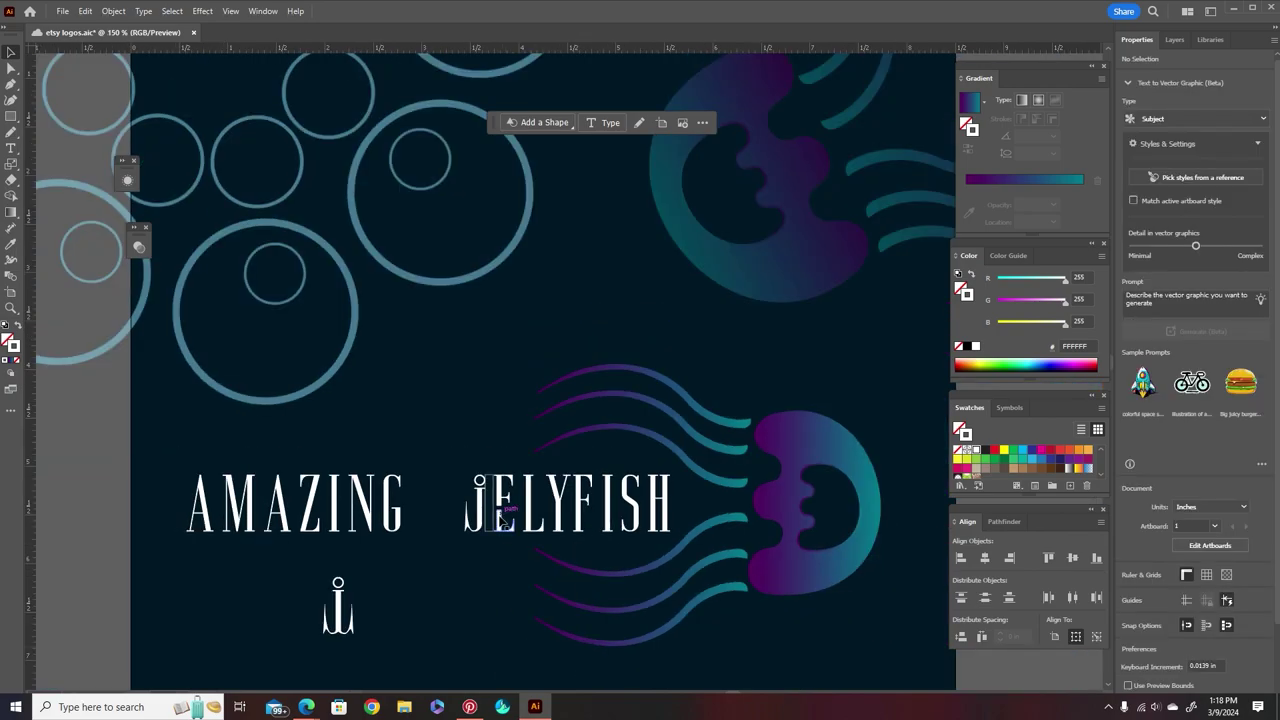
{"action": "scroll", "coordinate": [468, 610], "scroll_direction": "down", "scroll_amount": 3}
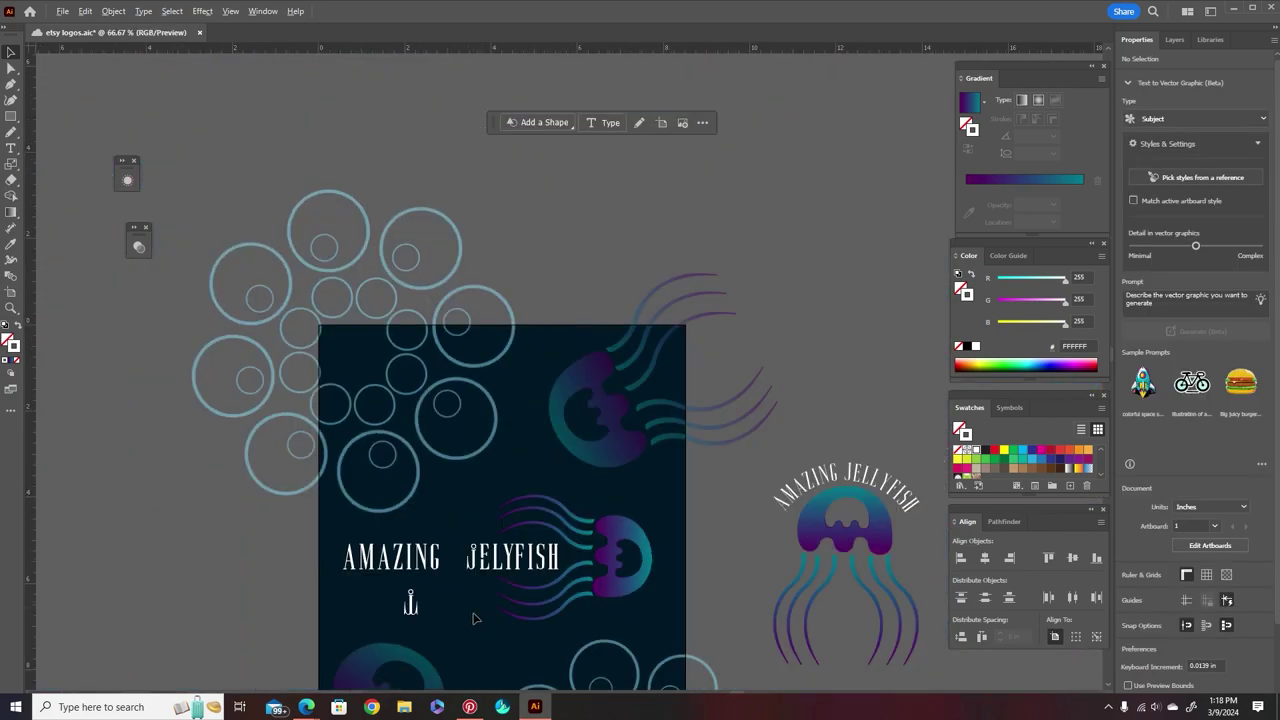
Ungroup the AMAZING lettering and nudge its N and G to the right to make room for the anchor.
{"action": "scroll", "coordinate": [402, 576], "scroll_direction": "up", "scroll_amount": 5}
{"action": "left_click_drag", "start_coordinate": [151, 404], "coordinate": [546, 484]}
{"action": "right_click", "coordinate": [546, 486]}
{"action": "left_click", "coordinate": [580, 324]}
{"action": "left_click", "coordinate": [500, 366]}
{"action": "left_click_drag", "start_coordinate": [475, 406], "coordinate": [596, 524]}
{"action": "key", "text": "Right"}
{"action": "key", "text": "Right"}
{"action": "key", "text": "Right"}
{"action": "key", "text": "Right"}
{"action": "key", "text": "Right"}
{"action": "key", "text": "Right"}
{"action": "key", "text": "Right"}
{"action": "key", "text": "Right"}
{"action": "key", "text": "Right"}
{"action": "key", "text": "Right"}
{"action": "key", "text": "Right"}
Put the anchor in place of the I in AMAZING and delete the leftover I below the word.
{"action": "left_click_drag", "start_coordinate": [429, 470], "coordinate": [482, 338]}
{"action": "scroll", "coordinate": [320, 600], "scroll_direction": "down", "scroll_amount": 3}
{"action": "scroll", "coordinate": [423, 257], "scroll_direction": "up", "scroll_amount": 2}
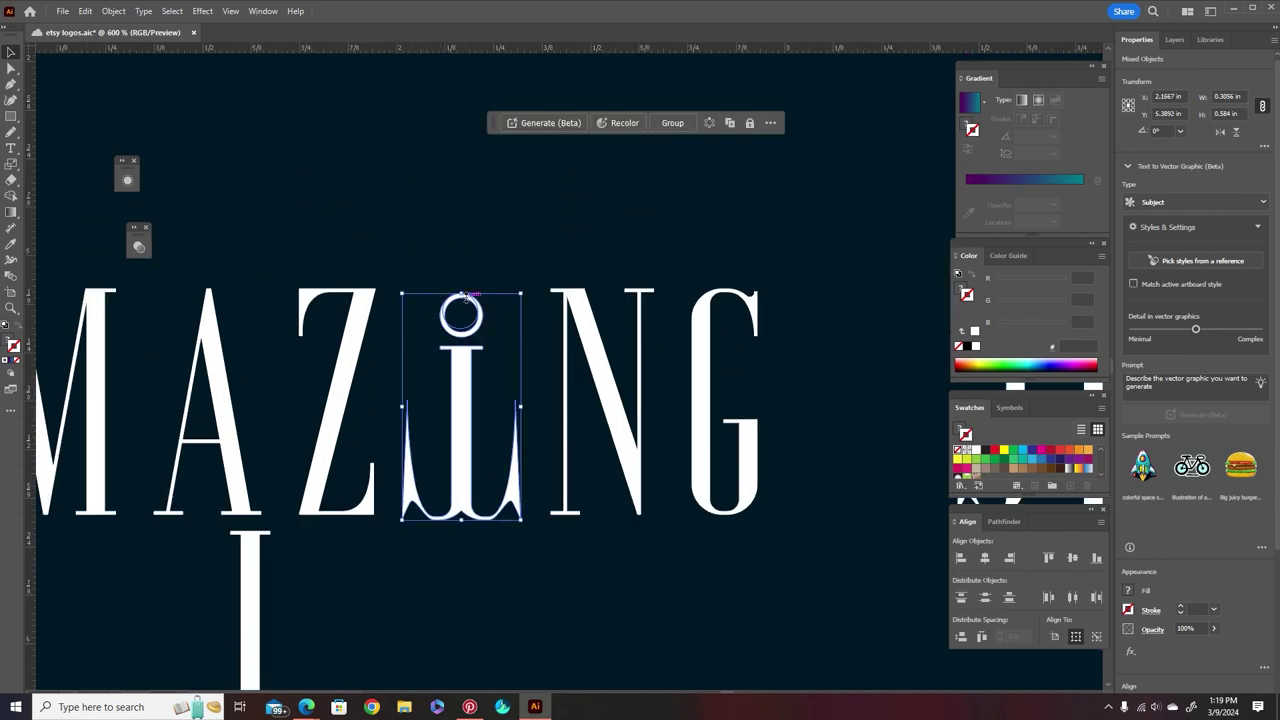
{"action": "left_click", "coordinate": [474, 257]}
{"action": "scroll", "coordinate": [430, 592], "scroll_direction": "down", "scroll_amount": 3}
{"action": "left_click", "coordinate": [431, 600]}
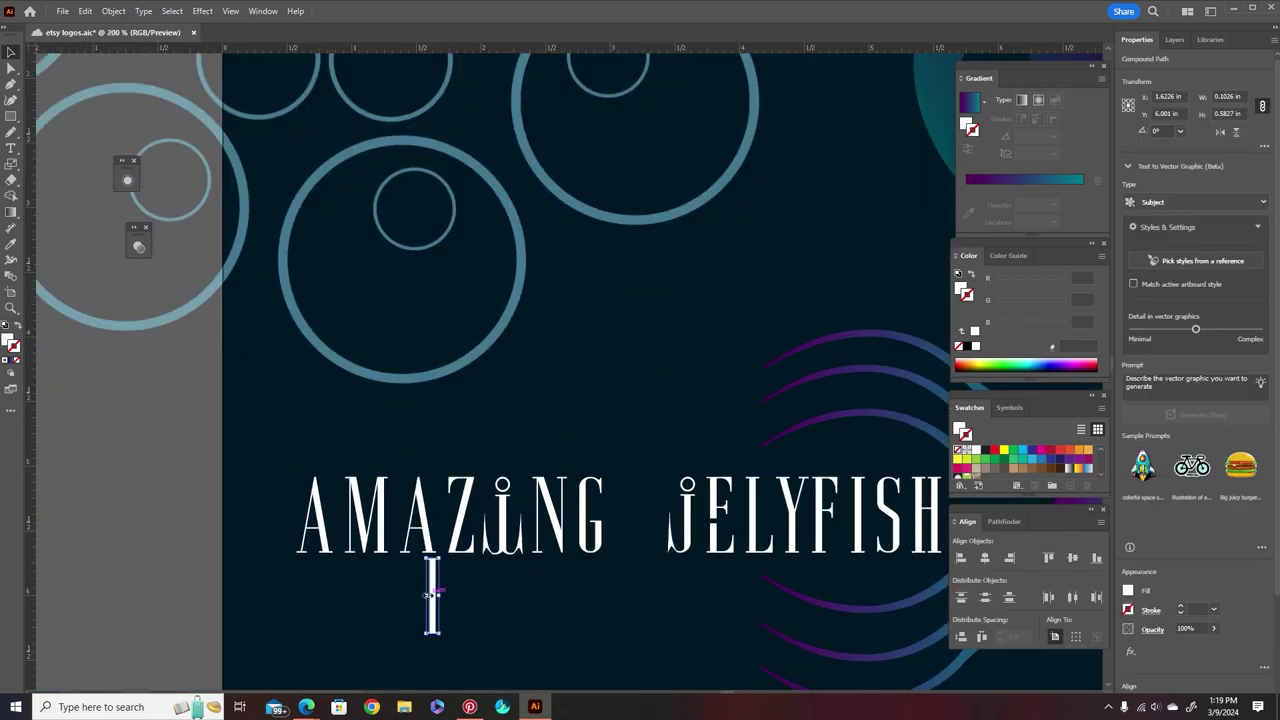
{"action": "key", "text": "Delete"}
Select the whole word AMAZING and move it closer to JELYFISH.
{"action": "scroll", "coordinate": [384, 566], "scroll_direction": "right", "scroll_amount": 5}
{"action": "scroll", "coordinate": [420, 548], "scroll_direction": "down", "scroll_amount": 3}
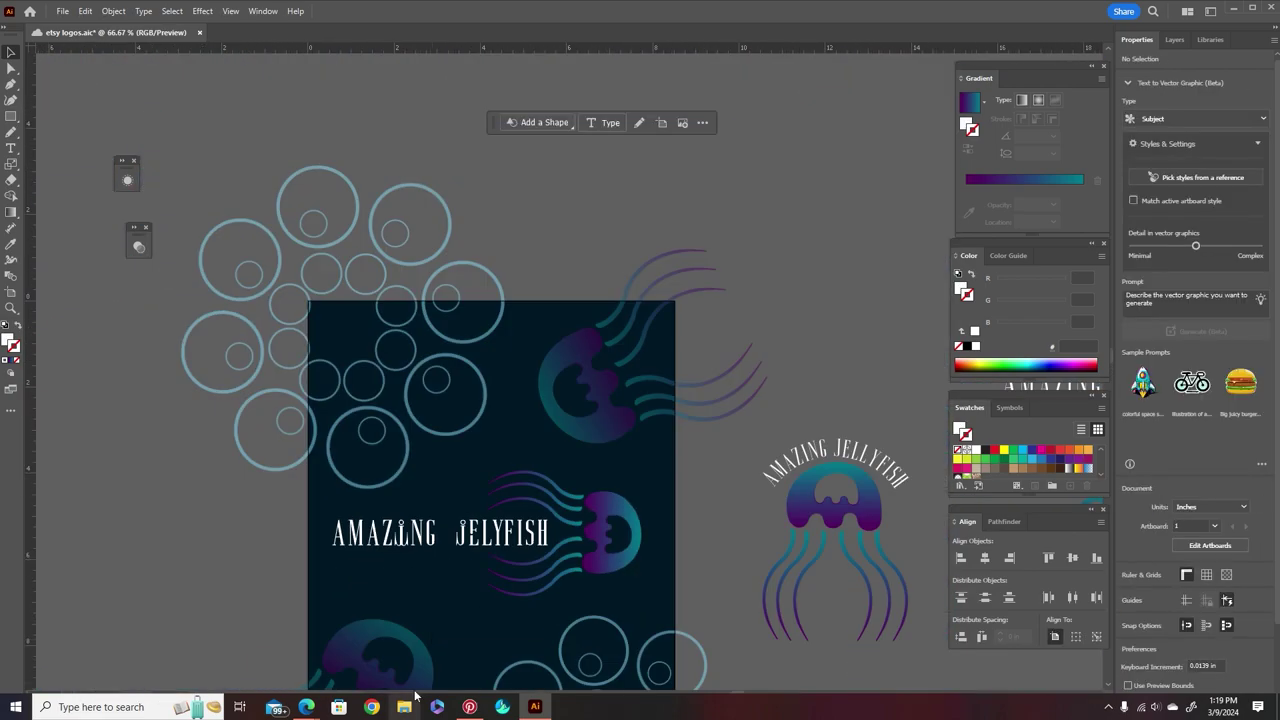
{"action": "scroll", "coordinate": [424, 553], "scroll_direction": "up", "scroll_amount": 3}
{"action": "left_click_drag", "start_coordinate": [444, 525], "coordinate": [478, 528]}
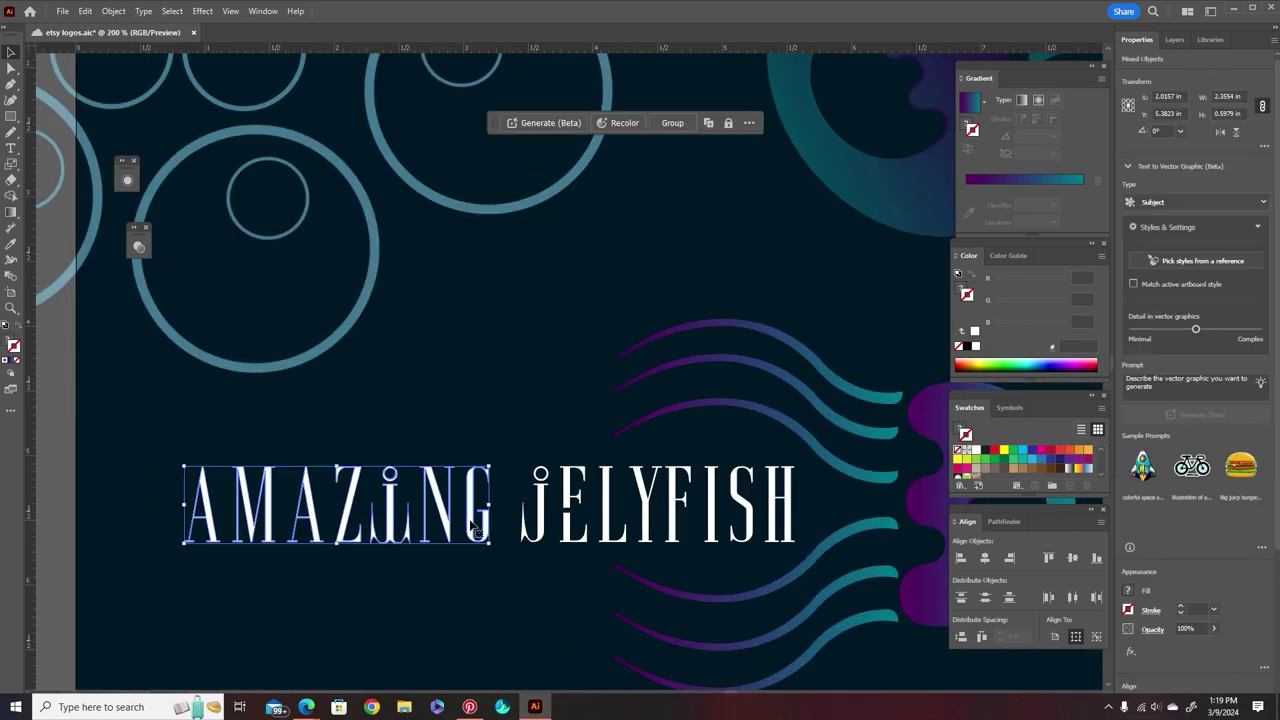
{"action": "scroll", "coordinate": [477, 527], "scroll_direction": "down", "scroll_amount": 2}
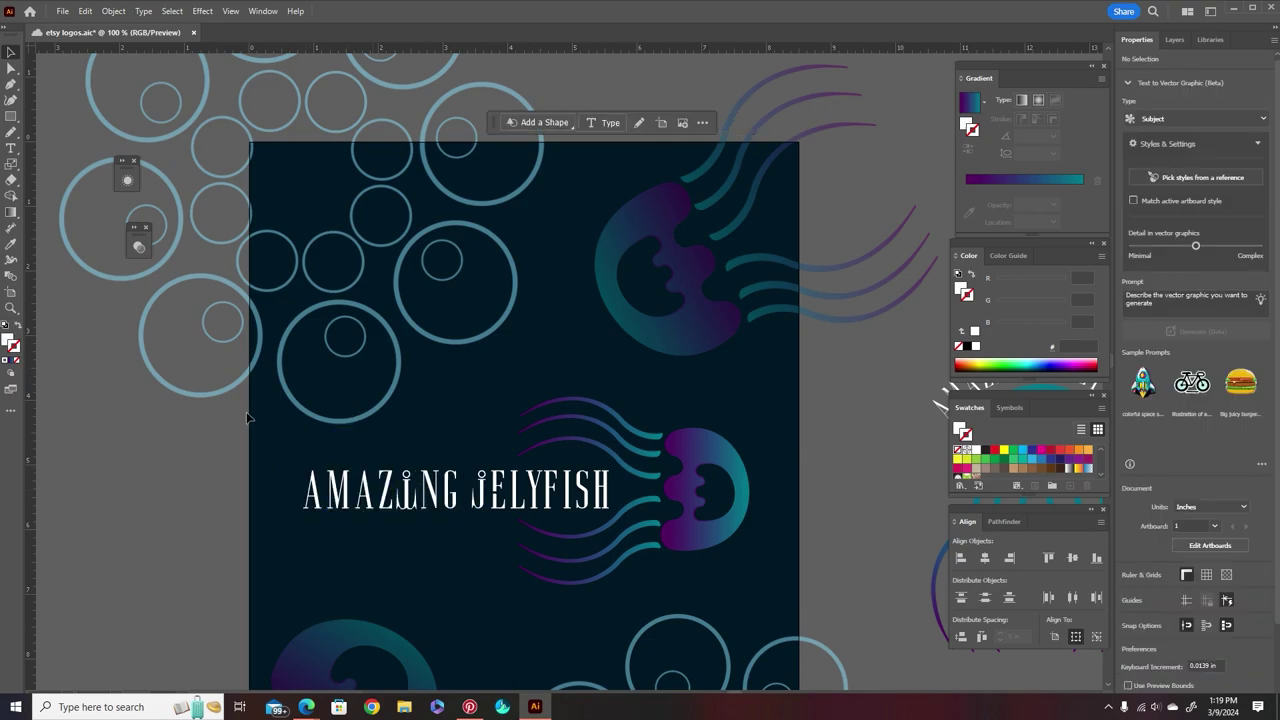
Duplicate the AMAZING JELYFISH lettering below the original line.
{"action": "left_click_drag", "start_coordinate": [296, 467], "coordinate": [600, 510]}
{"action": "left_click_drag", "start_coordinate": [494, 506], "coordinate": [330, 586]}
{"action": "left_click", "coordinate": [318, 612]}
Scale down the copied AMAZING and stack it above the first letters of the copied JELYFISH.
{"action": "scroll", "coordinate": [265, 573], "scroll_direction": "up", "scroll_amount": 1}
{"action": "left_click", "coordinate": [262, 575]}
{"action": "left_click_drag", "start_coordinate": [308, 538], "coordinate": [163, 575]}
{"action": "left_click_drag", "start_coordinate": [153, 591], "coordinate": [417, 531]}
{"action": "left_click", "coordinate": [436, 622]}
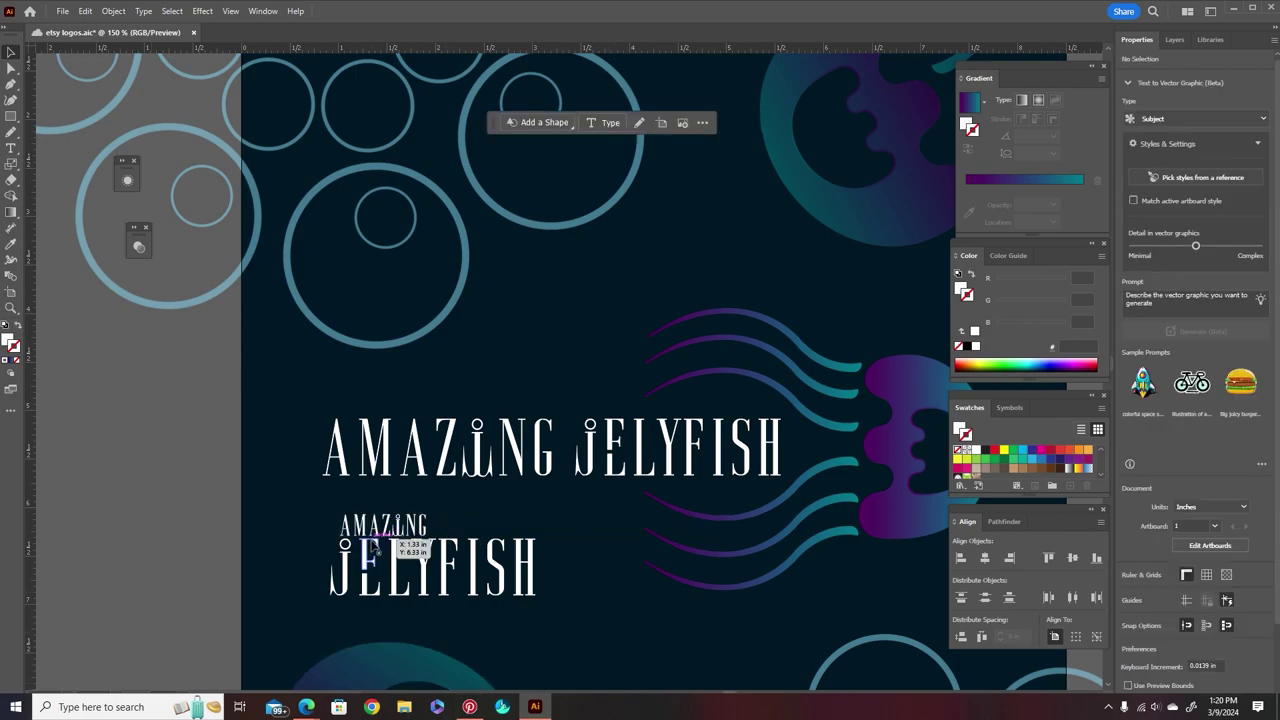
{"action": "scroll", "coordinate": [428, 521], "scroll_direction": "up", "scroll_amount": 2}
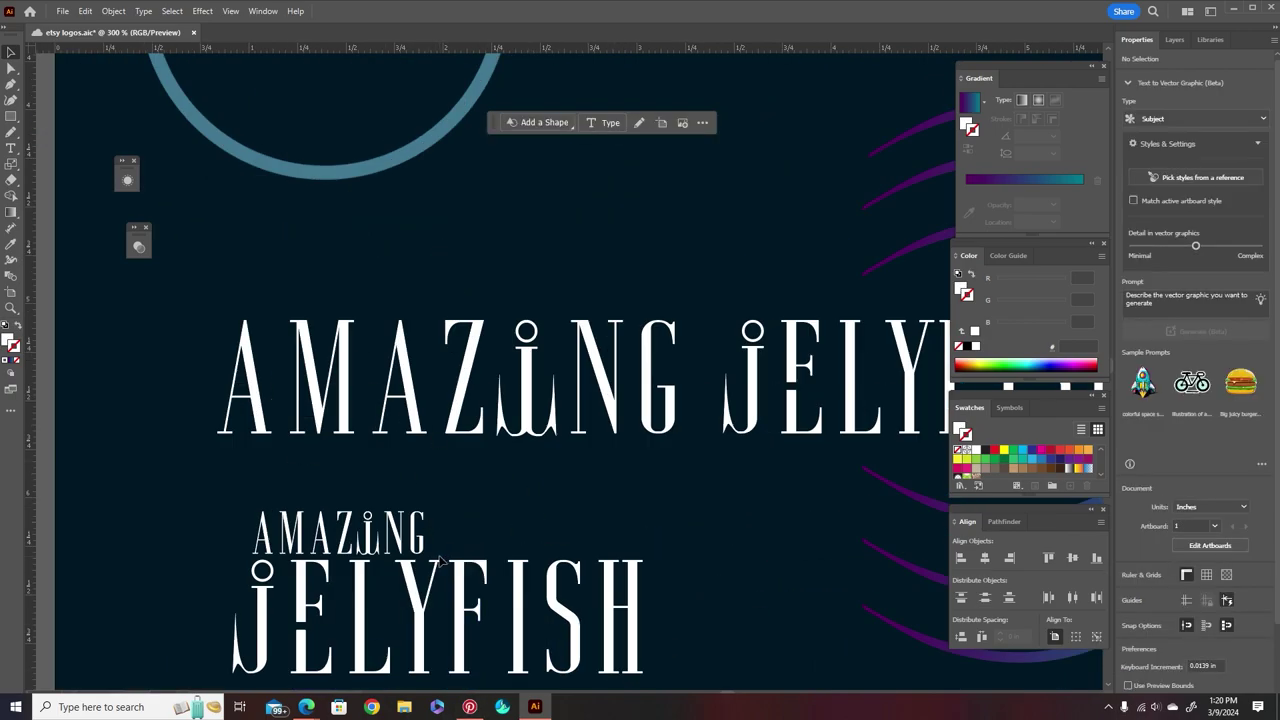
Copy the sideways jellyfish to the empty area left of the artboard and bring the stacked lettering over to its tentacles.
{"action": "scroll", "coordinate": [432, 480], "scroll_direction": "down", "scroll_amount": 3}
{"action": "left_click", "coordinate": [440, 468]}
{"action": "left_click_drag", "start_coordinate": [380, 457], "coordinate": [536, 474]}
{"action": "left_click", "coordinate": [579, 500], "text": "shift"}
{"action": "left_click_drag", "start_coordinate": [364, 498], "coordinate": [470, 492]}
{"action": "left_click_drag", "start_coordinate": [414, 511], "coordinate": [227, 499]}
{"action": "left_click_drag", "start_coordinate": [588, 464], "coordinate": [303, 486]}
{"action": "scroll", "coordinate": [290, 486], "scroll_direction": "up", "scroll_amount": 2}
{"action": "key", "text": "ctrl+plus"}
{"action": "left_click_drag", "start_coordinate": [576, 523], "coordinate": [629, 520]}
{"action": "left_click", "coordinate": [300, 450]}
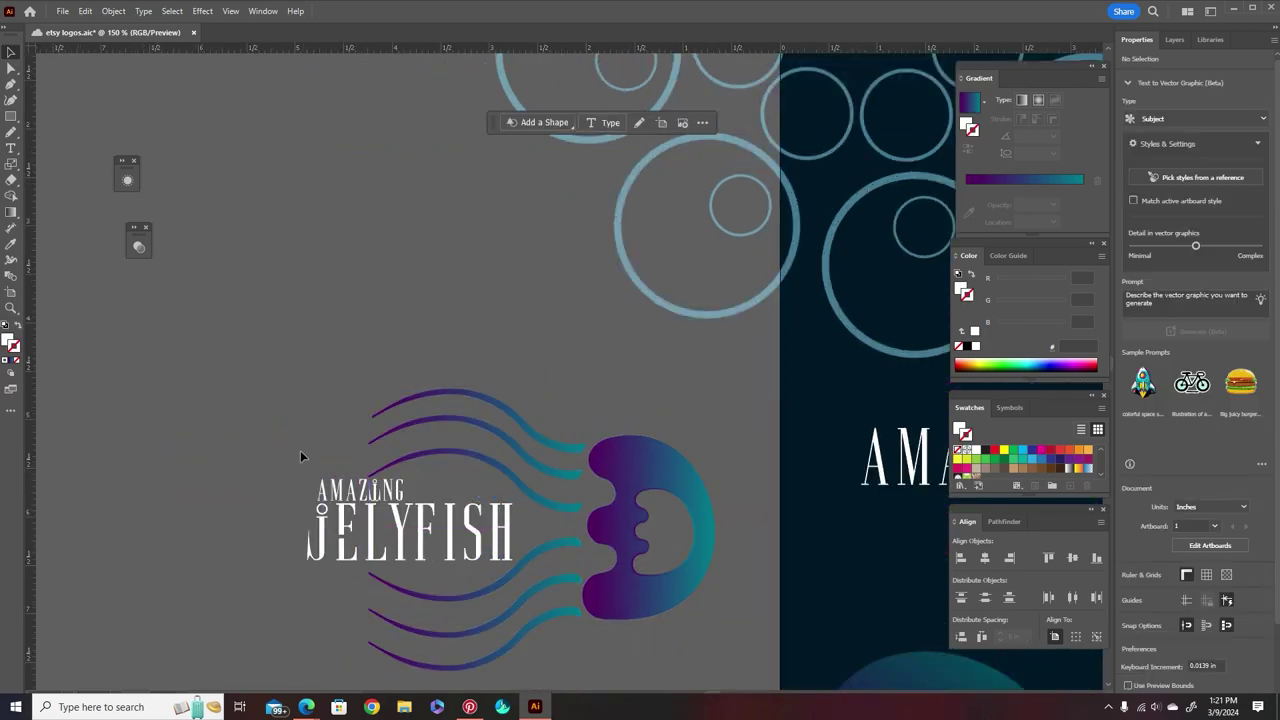
Scale down the stacked lettering and fit it between the tentacles of the jellyfish copy.
{"action": "scroll", "coordinate": [267, 457], "scroll_direction": "down", "scroll_amount": 2}
{"action": "scroll", "coordinate": [269, 457], "scroll_direction": "up", "scroll_amount": 3}
{"action": "left_click_drag", "start_coordinate": [507, 535], "coordinate": [587, 521]}
{"action": "left_click", "coordinate": [346, 515]}
{"action": "scroll", "coordinate": [634, 566], "scroll_direction": "down", "scroll_amount": 3}
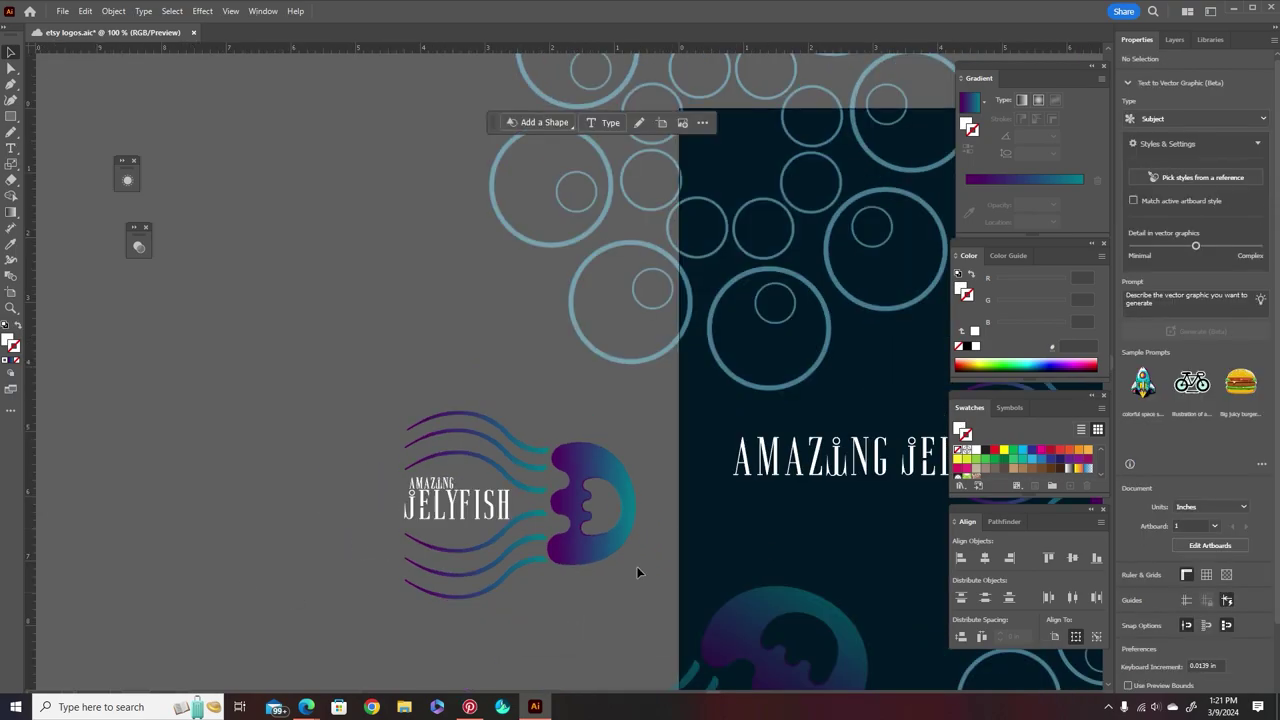
Move the single-line jellyfish logo off the artboard to the left and put the stacked version on the artboard instead.
{"action": "left_click_drag", "start_coordinate": [694, 487], "coordinate": [186, 360]}
{"action": "left_click_drag", "start_coordinate": [359, 521], "coordinate": [655, 493]}
{"action": "left_click", "coordinate": [718, 474]}
{"action": "scroll", "coordinate": [704, 474], "scroll_direction": "down", "scroll_amount": 4}
{"action": "scroll", "coordinate": [706, 616], "scroll_direction": "up", "scroll_amount": 4}
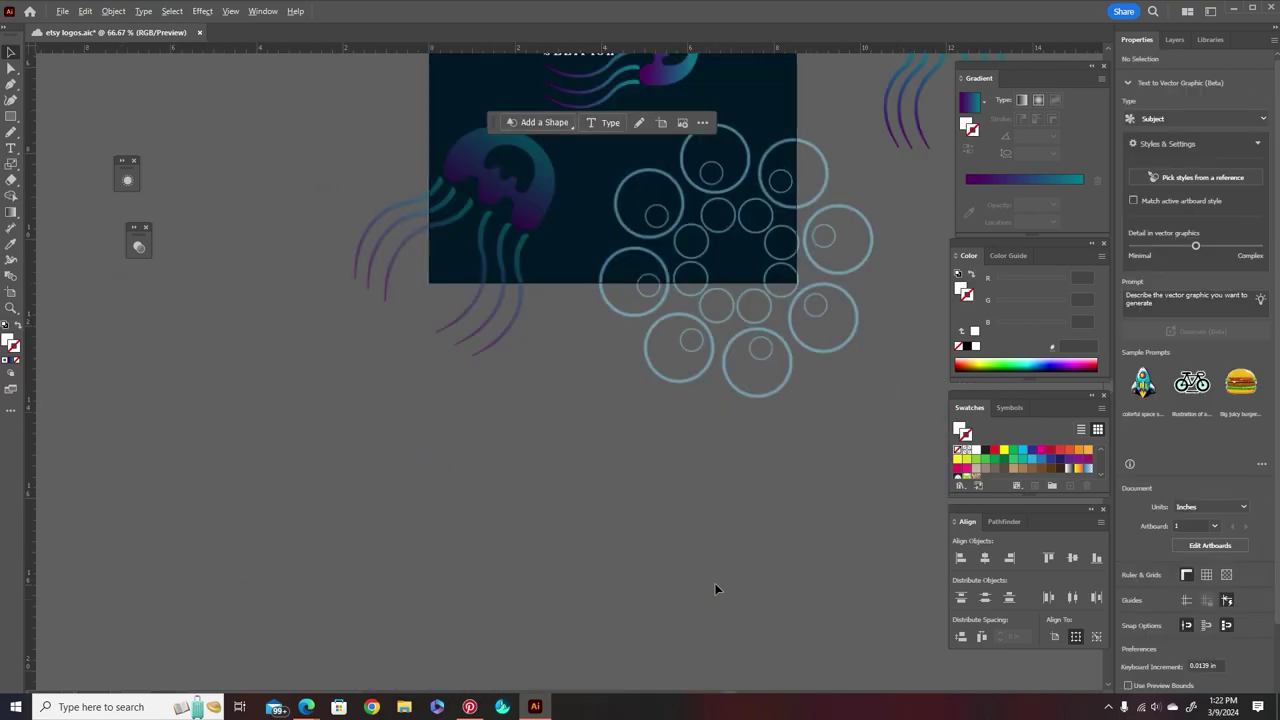
Enlarge the stacked jellyfish logo and position it in the middle of the artboard.
{"action": "scroll", "coordinate": [705, 610], "scroll_direction": "up", "scroll_amount": 3}
{"action": "scroll", "coordinate": [668, 405], "scroll_direction": "up", "scroll_amount": 2}
{"action": "left_click", "coordinate": [379, 406]}
{"action": "left_click_drag", "start_coordinate": [379, 406], "coordinate": [677, 623]}
{"action": "left_click_drag", "start_coordinate": [737, 393], "coordinate": [809, 337]}
{"action": "scroll", "coordinate": [750, 369], "scroll_direction": "down", "scroll_amount": 2}
{"action": "left_click_drag", "start_coordinate": [716, 428], "coordinate": [702, 450]}
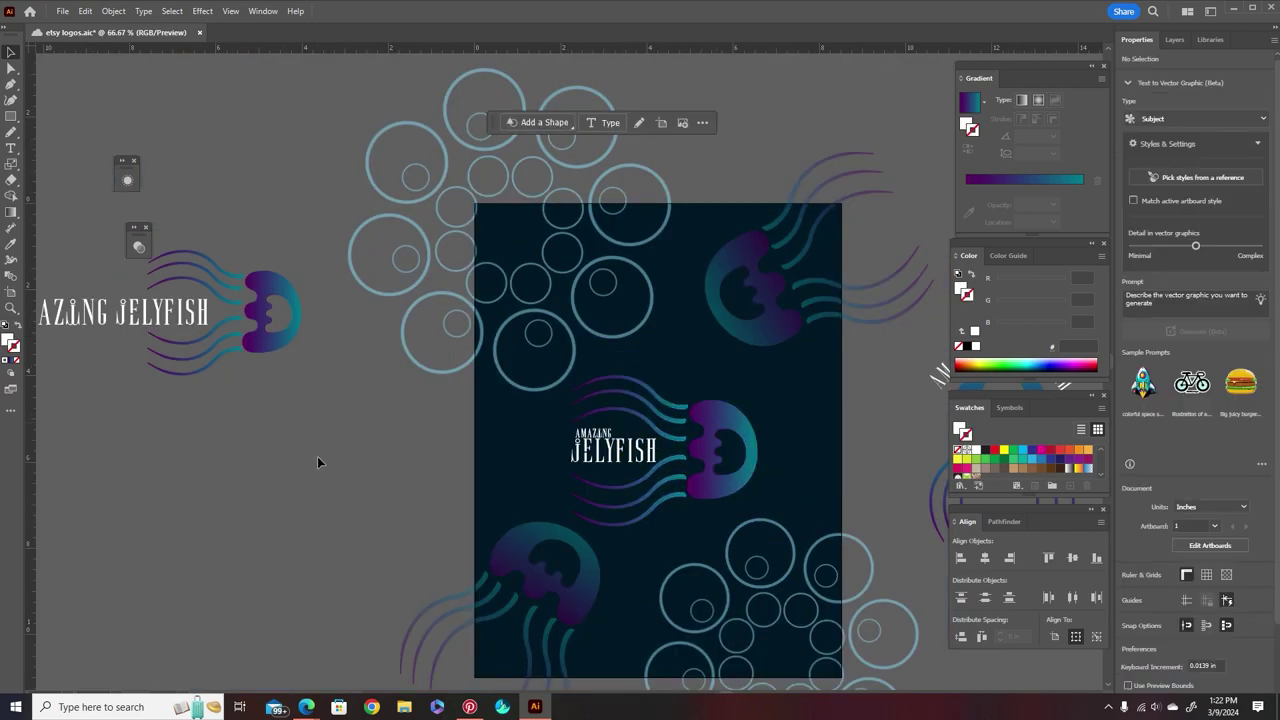
Enlarge the word AMAZING above JELYFISH to about 1.18 in wide.
{"action": "scroll", "coordinate": [660, 430], "scroll_direction": "up", "scroll_amount": 4}
{"action": "left_click_drag", "start_coordinate": [552, 440], "coordinate": [588, 429]}
{"action": "left_click", "coordinate": [386, 461]}
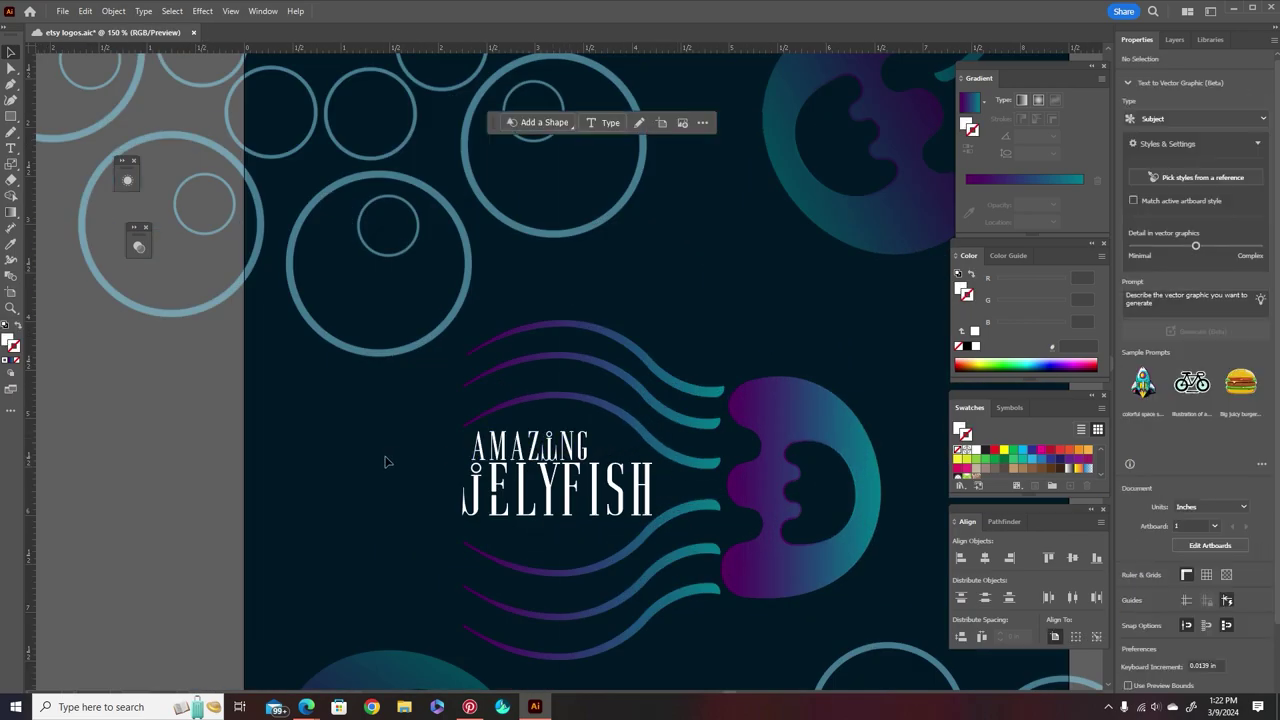
{"action": "scroll", "coordinate": [387, 462], "scroll_direction": "down", "scroll_amount": 2}
Try moving AMAZING to the right, toward the middle of JELYFISH.
{"action": "left_click", "coordinate": [575, 455]}
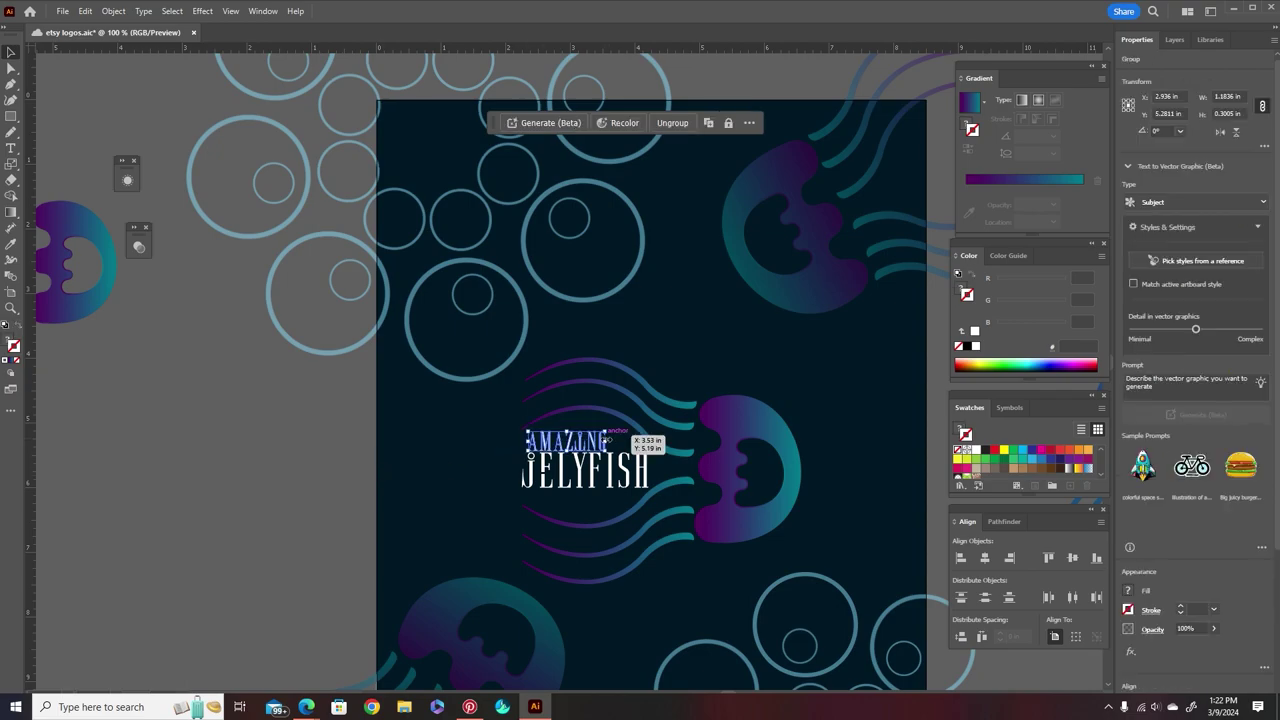
{"action": "scroll", "coordinate": [570, 478], "scroll_direction": "up", "scroll_amount": 4}
{"action": "left_click_drag", "start_coordinate": [570, 478], "coordinate": [656, 480]}
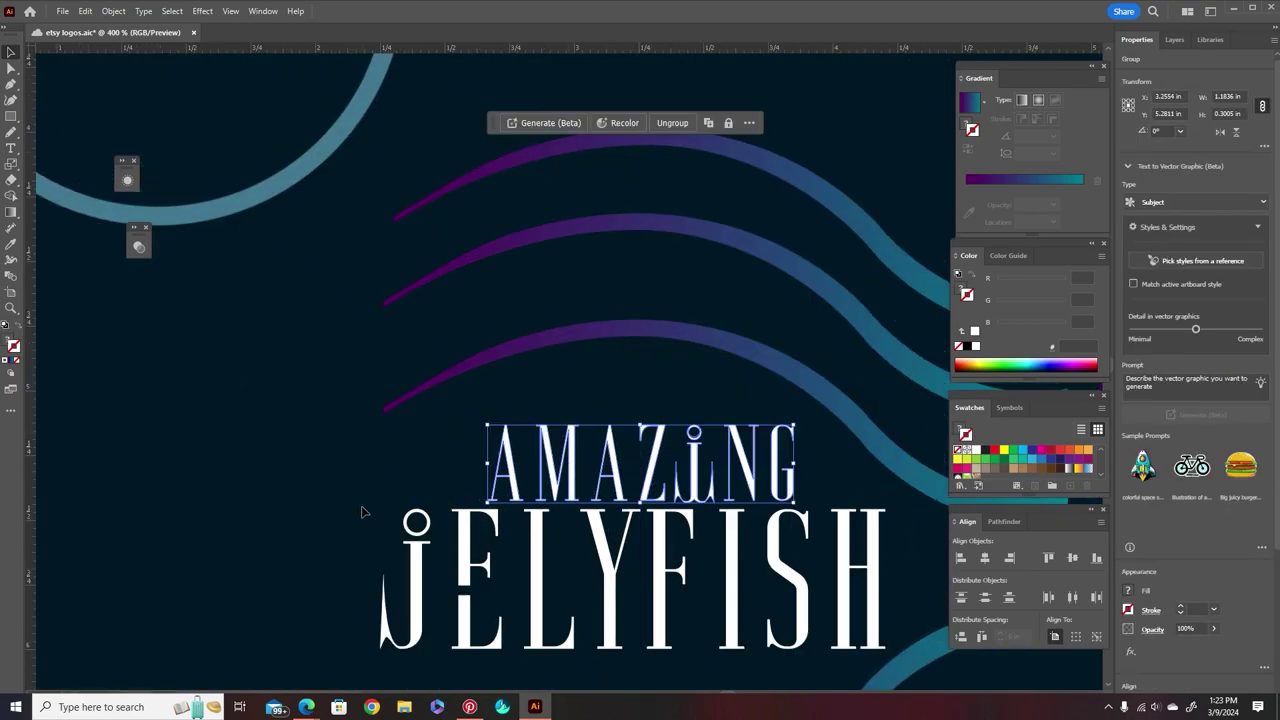
{"action": "scroll", "coordinate": [460, 580], "scroll_direction": "down", "scroll_amount": 6}
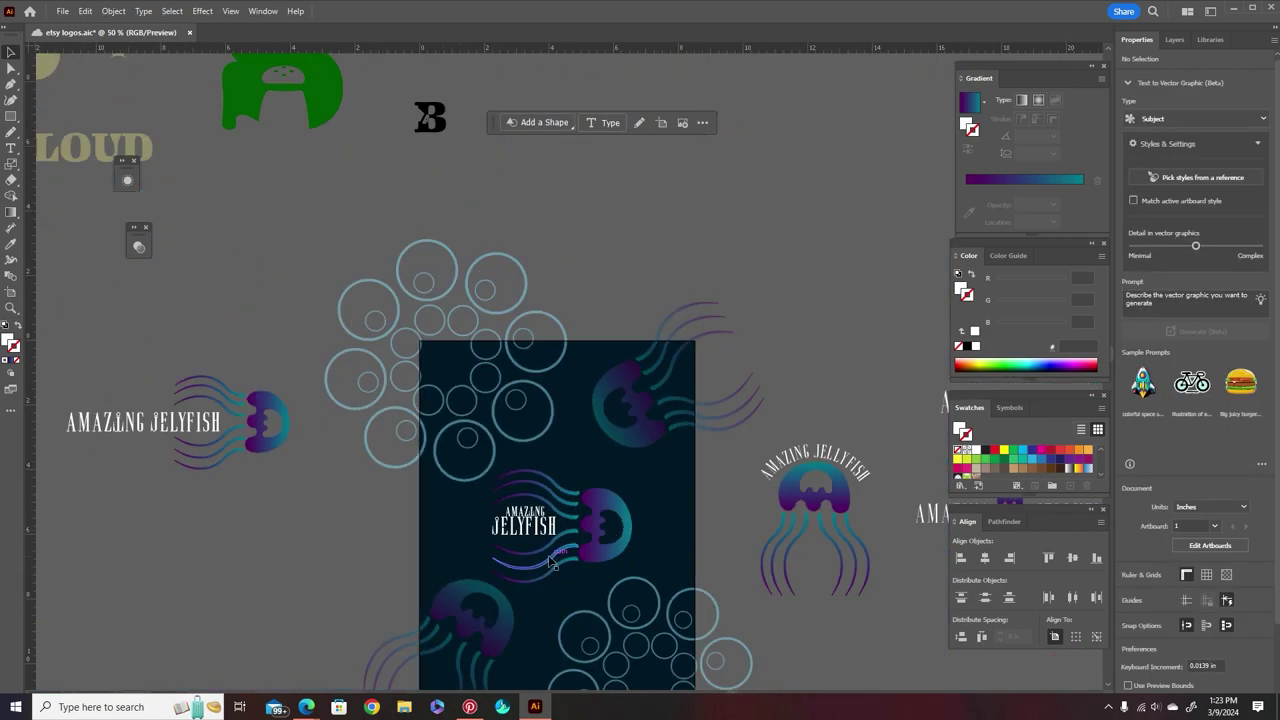
{"action": "scroll", "coordinate": [530, 578], "scroll_direction": "up", "scroll_amount": 3}
{"action": "scroll", "coordinate": [728, 618], "scroll_direction": "down", "scroll_amount": 3}
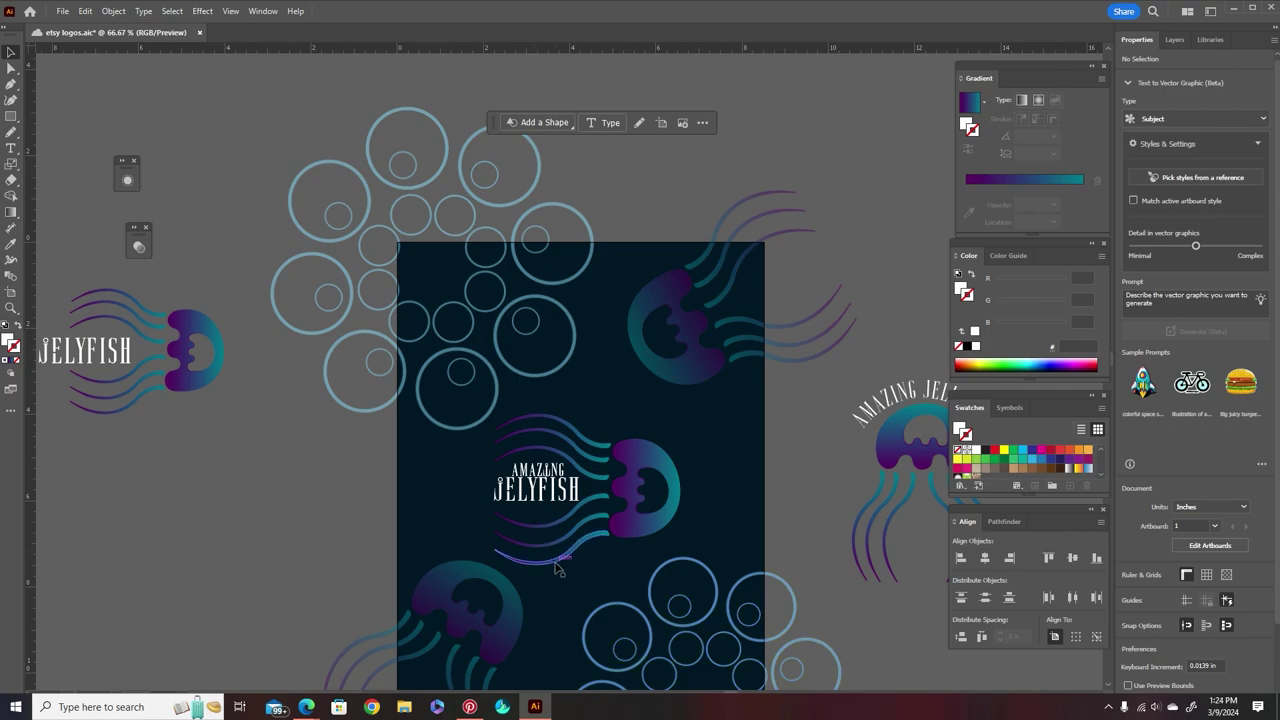
{"action": "scroll", "coordinate": [449, 491], "scroll_direction": "up", "scroll_amount": 2}
{"action": "scroll", "coordinate": [732, 614], "scroll_direction": "down", "scroll_amount": 5}
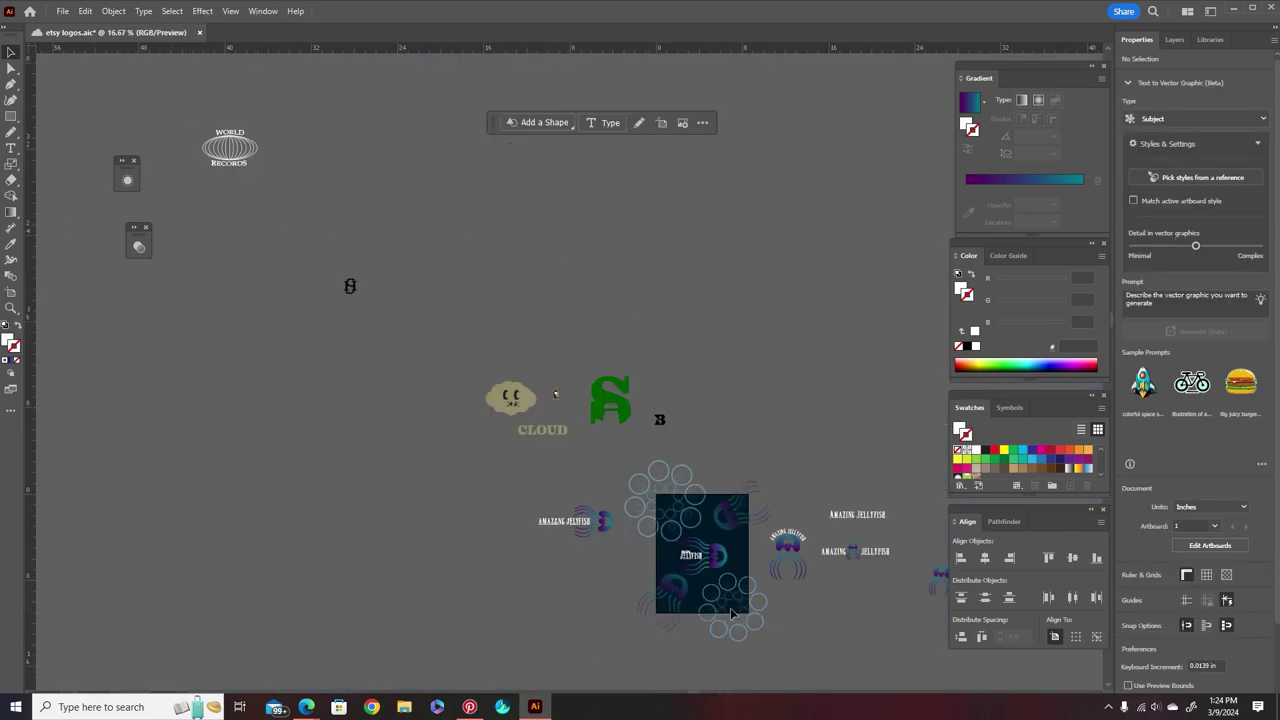
{"action": "scroll", "coordinate": [740, 597], "scroll_direction": "up", "scroll_amount": 4}
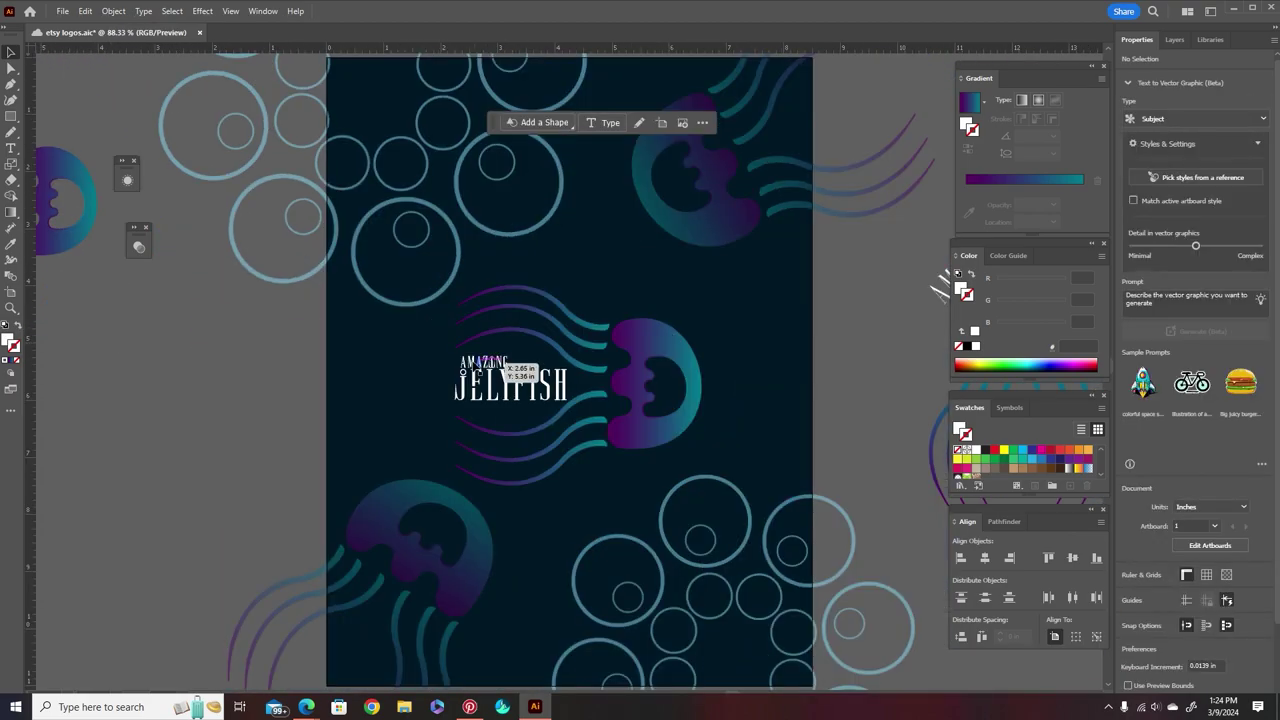
Enlarge AMAZING proportionally above JELYFISH in the stacked logo.
{"action": "left_click", "coordinate": [480, 363]}
{"action": "left_click", "coordinate": [519, 351]}
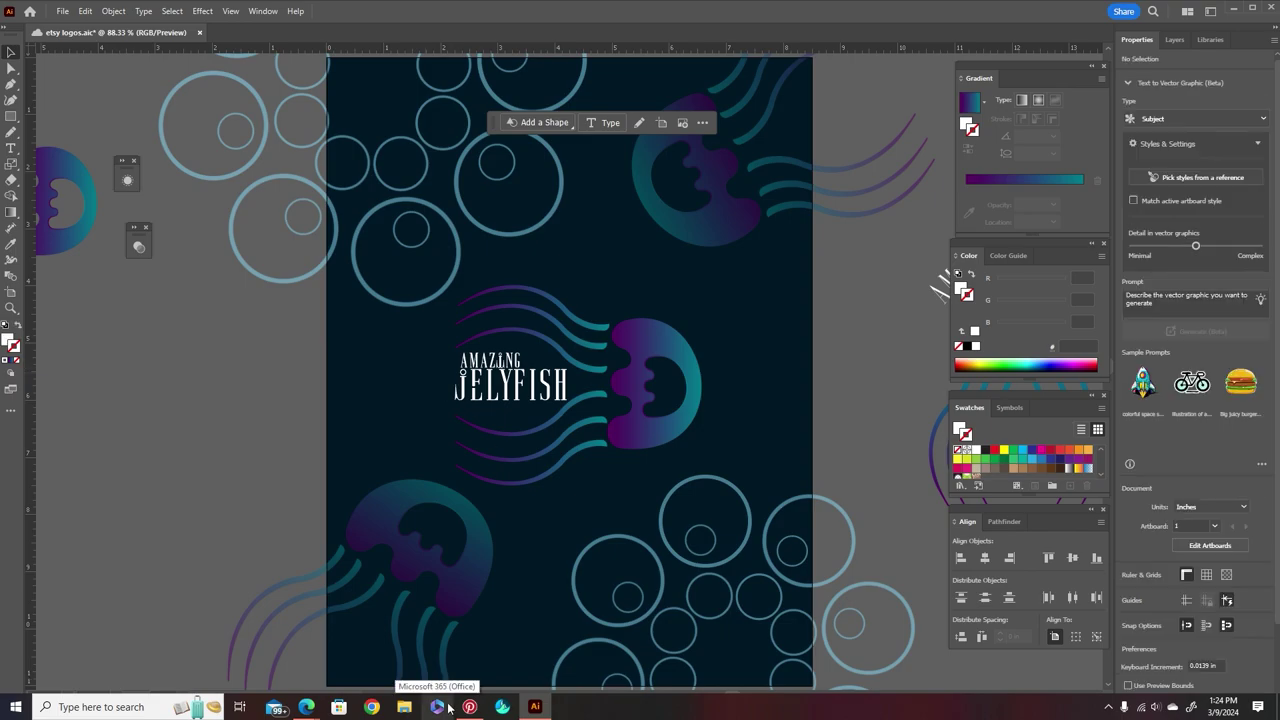
{"action": "left_click", "coordinate": [508, 362]}
{"action": "left_click_drag", "start_coordinate": [521, 352], "coordinate": [540, 342]}
{"action": "left_click", "coordinate": [409, 386]}
Select AMAZING and JELYFISH together and align them horizontally by their centres.
{"action": "left_click_drag", "start_coordinate": [428, 390], "coordinate": [568, 402]}
{"action": "left_click", "coordinate": [584, 409]}
{"action": "left_click", "coordinate": [535, 386]}
{"action": "left_click", "coordinate": [446, 413]}
{"action": "left_click_drag", "start_coordinate": [453, 354], "coordinate": [535, 400]}
{"action": "left_click", "coordinate": [446, 411]}
{"action": "left_click", "coordinate": [984, 558]}
{"action": "left_click", "coordinate": [409, 451]}
Adjust the stacked lettering slightly between the jellyfish's tentacles.
{"action": "left_click_drag", "start_coordinate": [544, 396], "coordinate": [552, 403]}
{"action": "scroll", "coordinate": [543, 397], "scroll_direction": "up", "scroll_amount": 5}
{"action": "left_click", "coordinate": [266, 440]}
{"action": "scroll", "coordinate": [263, 435], "scroll_direction": "down", "scroll_amount": 4}
{"action": "scroll", "coordinate": [240, 411], "scroll_direction": "up", "scroll_amount": 4}
{"action": "scroll", "coordinate": [420, 398], "scroll_direction": "down", "scroll_amount": 3}
{"action": "scroll", "coordinate": [422, 398], "scroll_direction": "down", "scroll_amount": 4}
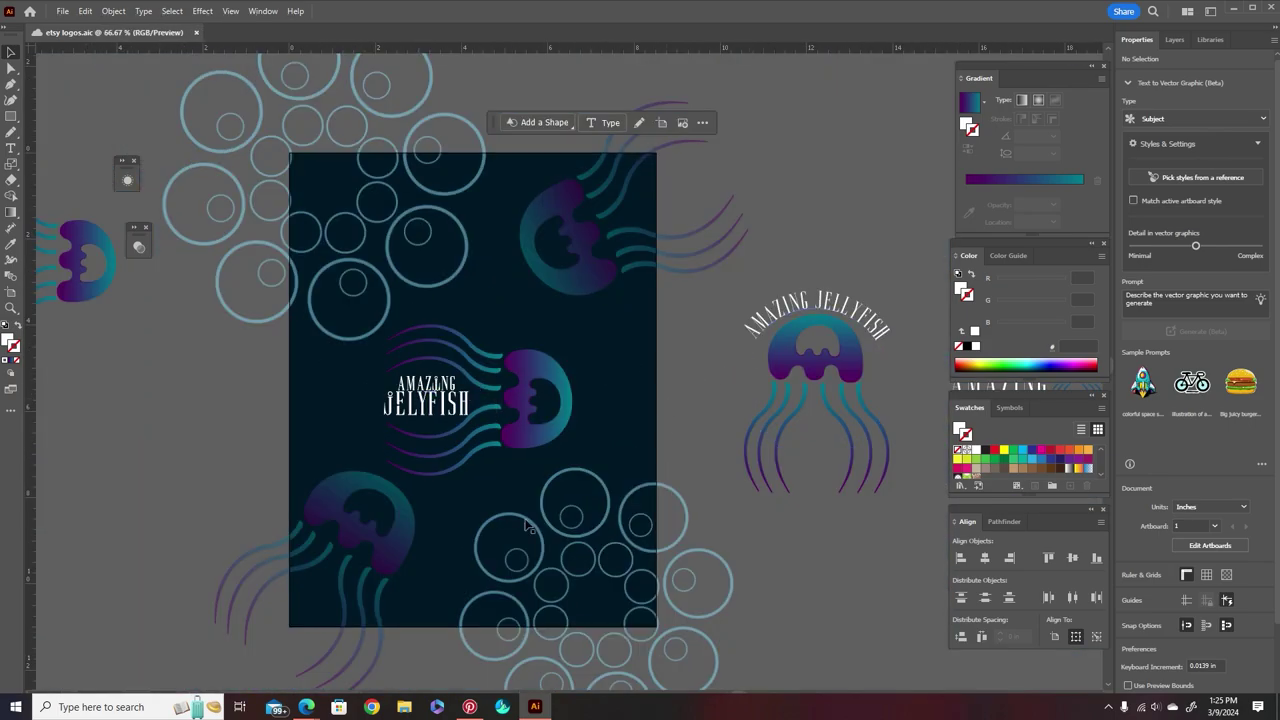
Fine-tune the position of the stacked logo's lettering and save the document.
{"action": "scroll", "coordinate": [400, 450], "scroll_direction": "up", "scroll_amount": 5}
{"action": "left_click", "coordinate": [725, 342]}
{"action": "left_click_drag", "start_coordinate": [600, 325], "coordinate": [602, 328]}
{"action": "left_click", "coordinate": [268, 411]}
{"action": "scroll", "coordinate": [269, 411], "scroll_direction": "down", "scroll_amount": 5}
{"action": "scroll", "coordinate": [400, 460], "scroll_direction": "left", "scroll_amount": 3}
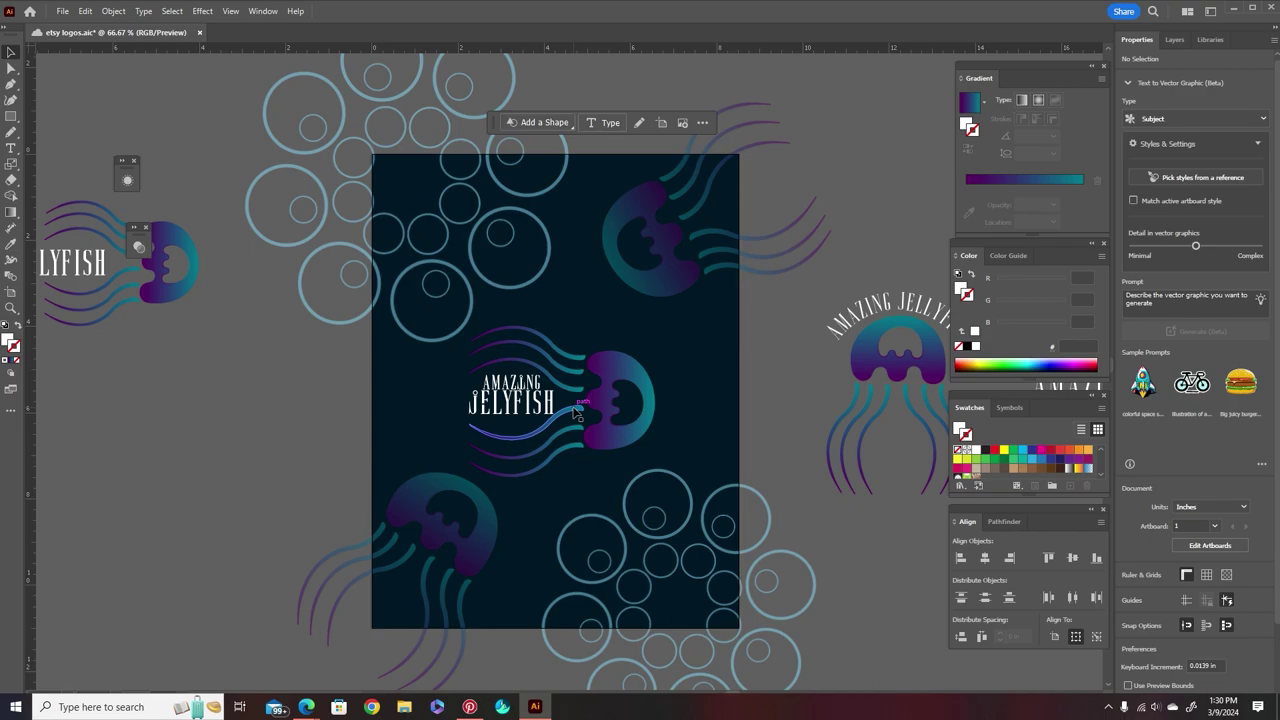
{"action": "key", "text": "ctrl+s"}
Move the other Amazing Jellyfish logo variants from both sides of the artboard into a row above it.
{"action": "scroll", "coordinate": [577, 413], "scroll_direction": "up", "scroll_amount": 3}
{"action": "scroll", "coordinate": [560, 408], "scroll_direction": "down", "scroll_amount": 2}
{"action": "scroll", "coordinate": [545, 403], "scroll_direction": "up", "scroll_amount": 2}
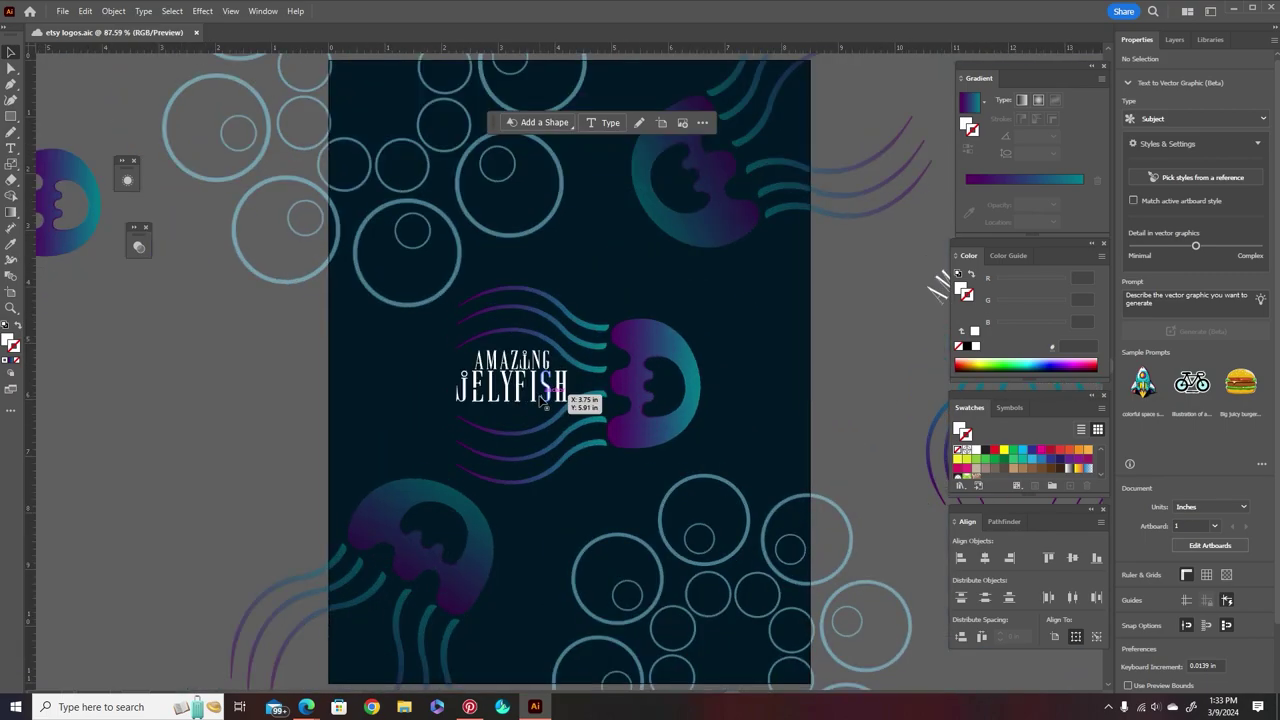
{"action": "scroll", "coordinate": [660, 490], "scroll_direction": "down", "scroll_amount": 4}
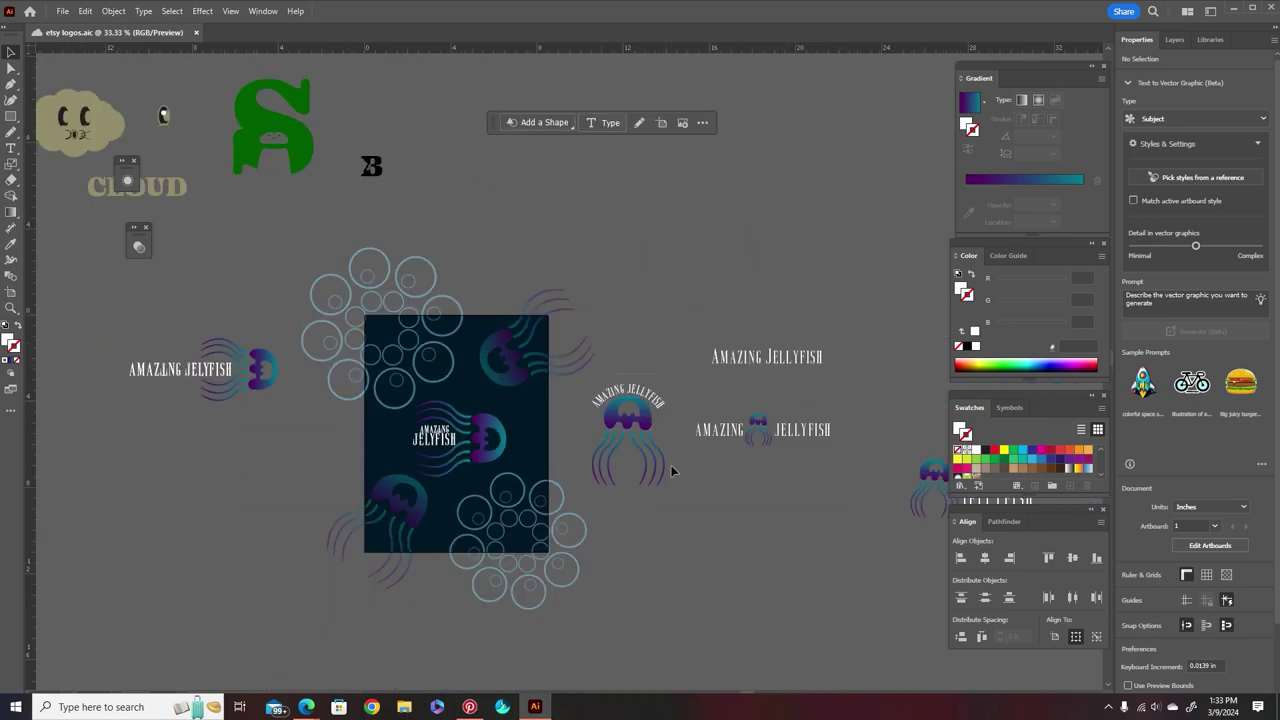
{"action": "left_click_drag", "start_coordinate": [853, 511], "coordinate": [622, 402]}
{"action": "left_click_drag", "start_coordinate": [758, 424], "coordinate": [585, 109]}
{"action": "left_click_drag", "start_coordinate": [771, 357], "coordinate": [765, 110]}
{"action": "left_click_drag", "start_coordinate": [260, 382], "coordinate": [897, 157]}
{"action": "scroll", "coordinate": [800, 350], "scroll_direction": "right", "scroll_amount": 3}
{"action": "left_click_drag", "start_coordinate": [716, 486], "coordinate": [754, 117]}
{"action": "left_click", "coordinate": [450, 475]}
Add a second Letter-size artboard directly to the right of the first one.
{"action": "scroll", "coordinate": [450, 475], "scroll_direction": "left", "scroll_amount": 1}
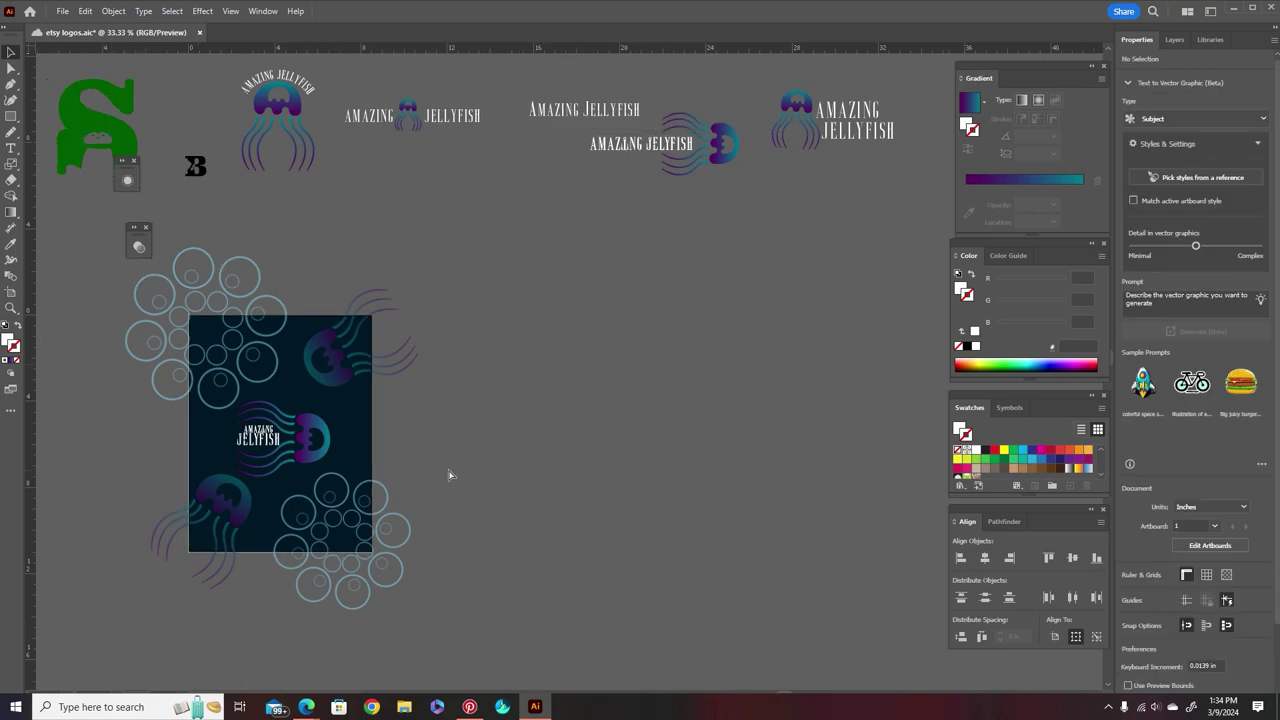
{"action": "scroll", "coordinate": [450, 475], "scroll_direction": "left", "scroll_amount": 1}
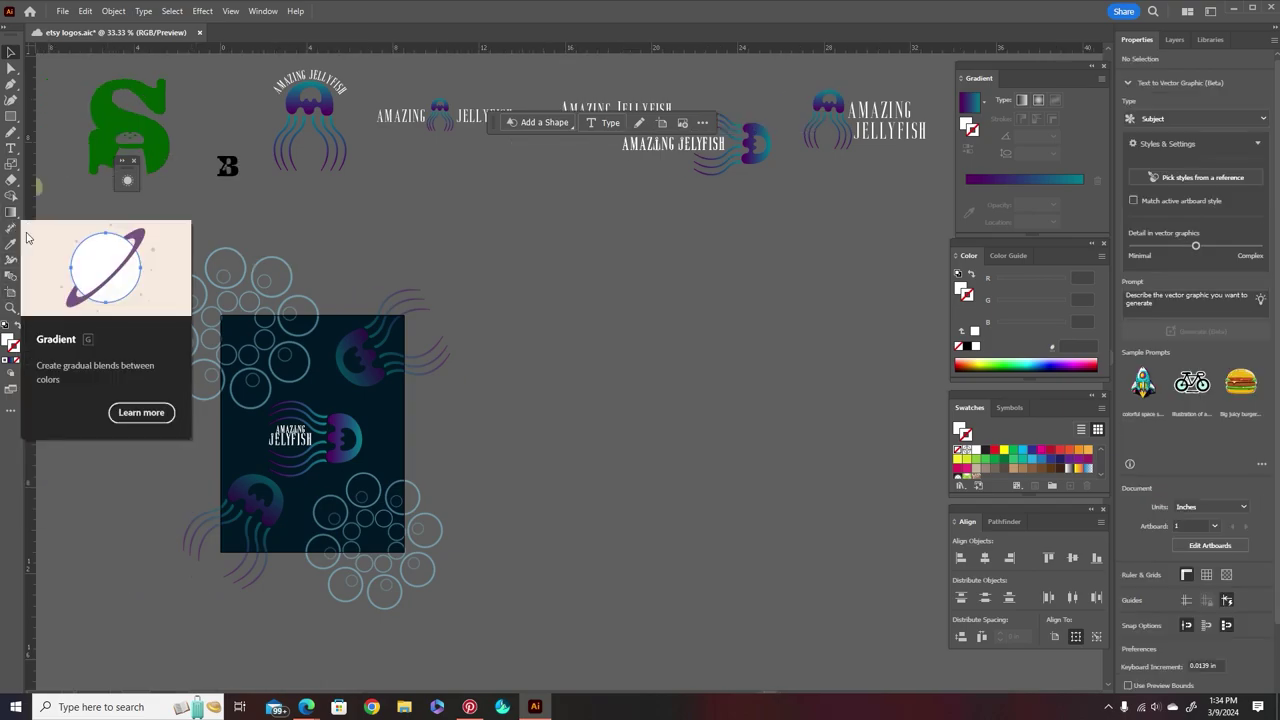
{"action": "left_click", "coordinate": [11, 292]}
{"action": "left_click", "coordinate": [674, 123]}
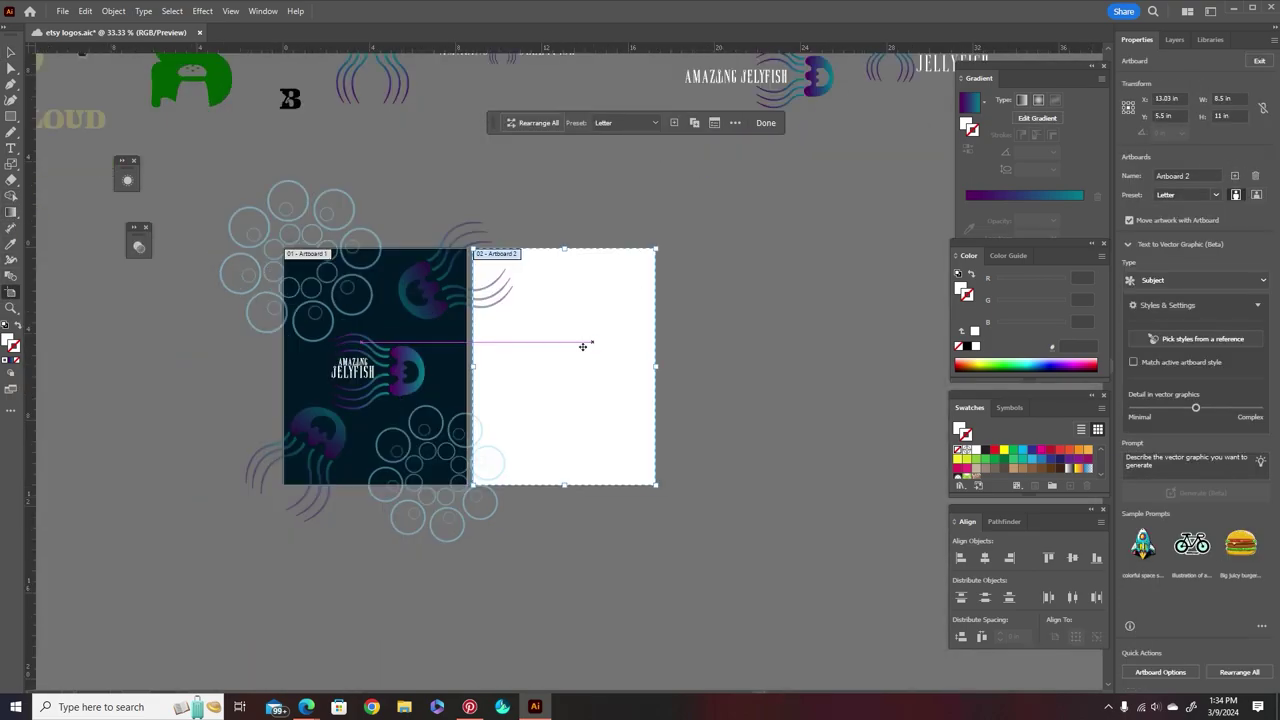
Turn off moving artwork with the artboard and shift the second artboard farther right, away from the first.
{"action": "left_click_drag", "start_coordinate": [564, 364], "coordinate": [655, 358]}
{"action": "key", "text": "ctrl+z"}
{"action": "left_click", "coordinate": [1130, 220]}
{"action": "left_click_drag", "start_coordinate": [568, 358], "coordinate": [641, 358]}
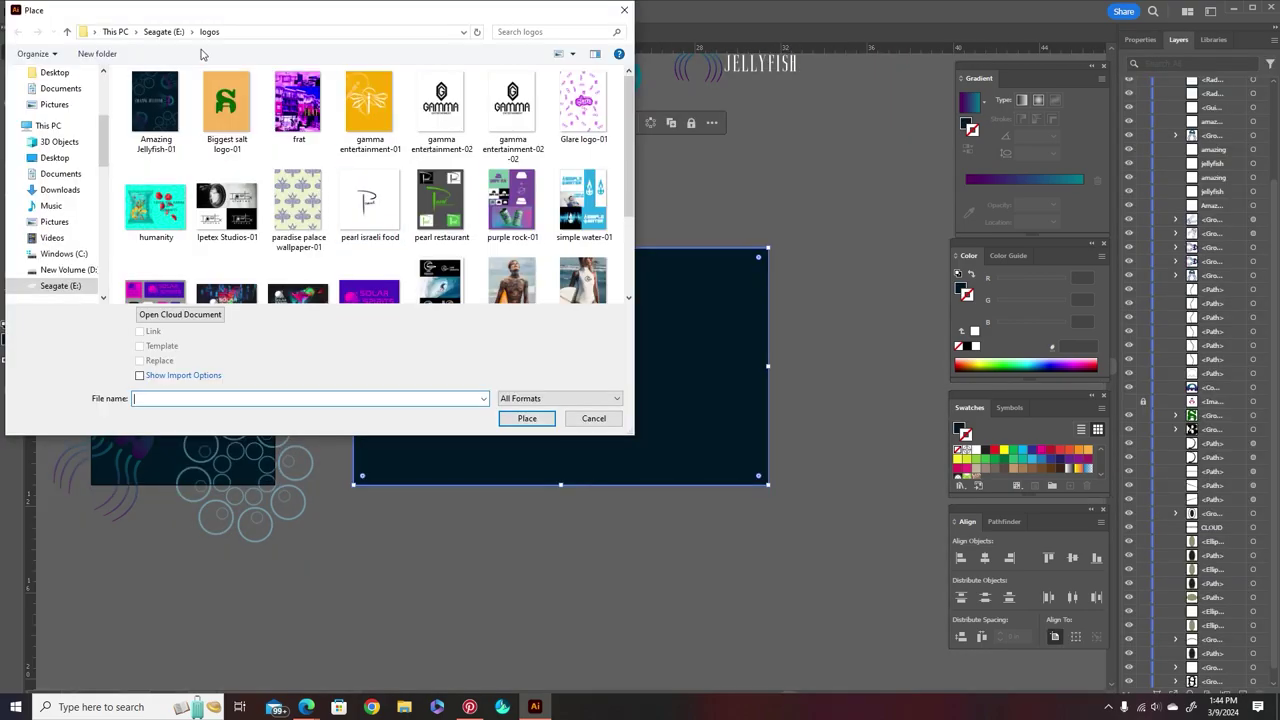
Place the landscape photo of domed greenhouses from the mockups folder over the second artboard.
{"action": "scroll", "coordinate": [60, 200], "scroll_direction": "down", "scroll_amount": 3}
{"action": "left_click", "coordinate": [57, 270]}
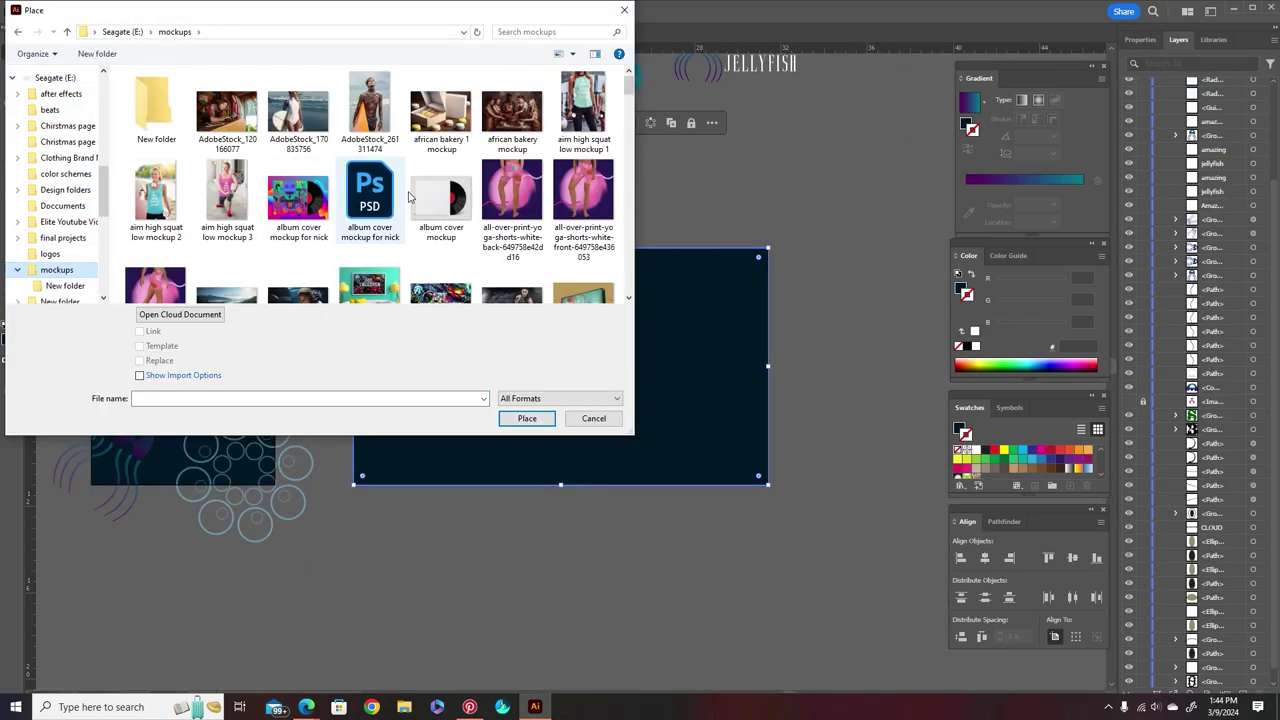
{"action": "scroll", "coordinate": [350, 185], "scroll_direction": "down", "scroll_amount": 3}
{"action": "left_click", "coordinate": [300, 115]}
{"action": "left_click", "coordinate": [527, 418]}
{"action": "left_click", "coordinate": [527, 425]}
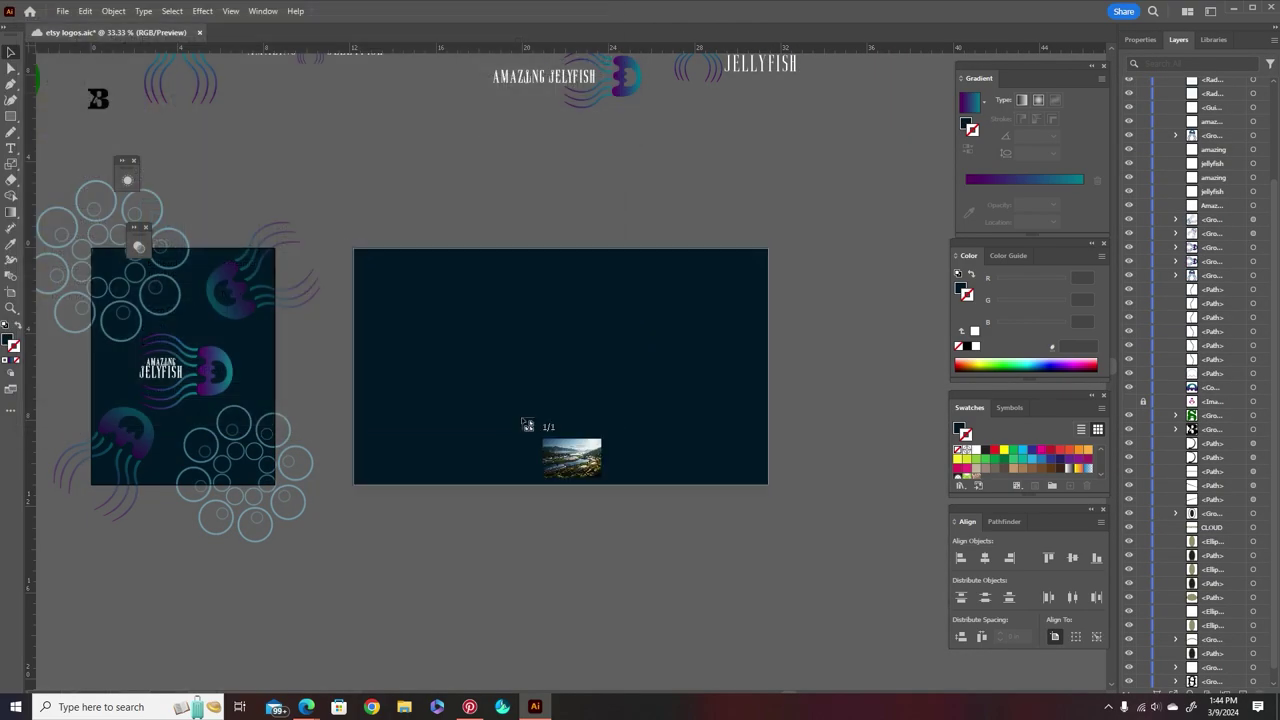
{"action": "mouse_move", "coordinate": [829, 580]}
{"action": "left_mouse_down"}
{"action": "mouse_move", "coordinate": [651, 371]}
{"action": "mouse_move", "coordinate": [637, 380]}
{"action": "left_mouse_up"}
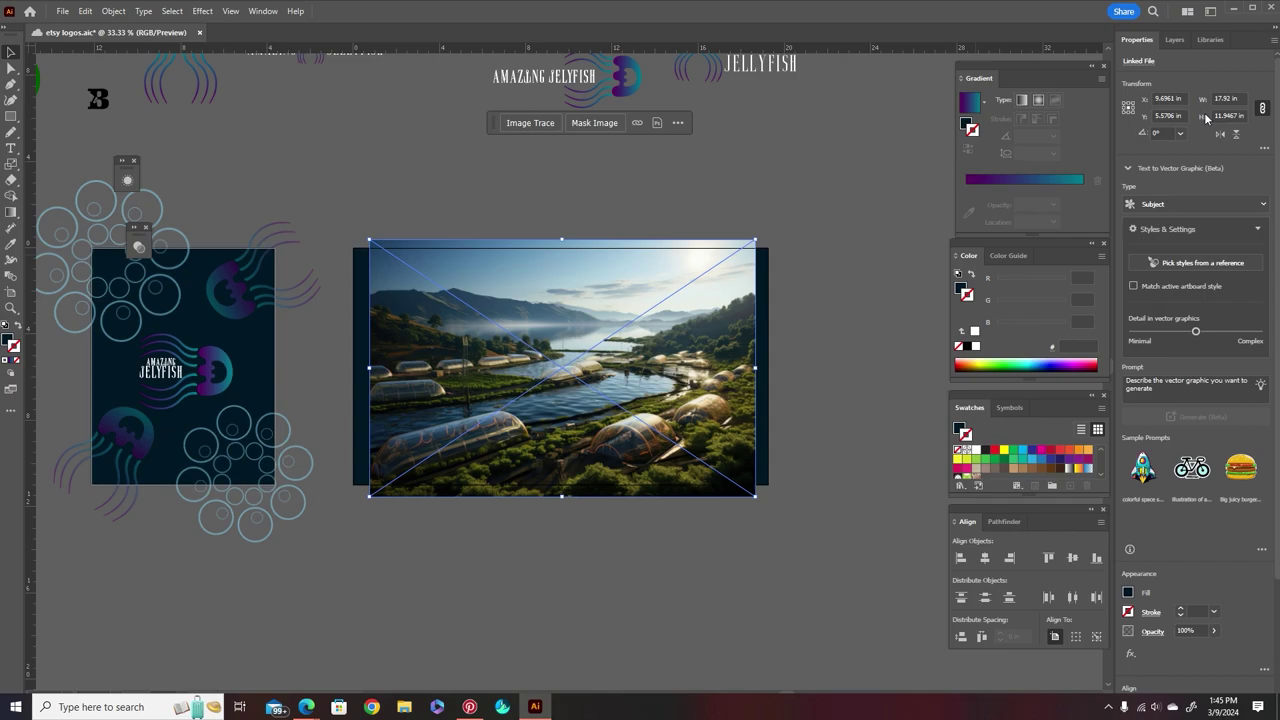
Resize Artboard 2 to 17.92 by 11.94 in so it fits the placed landscape photo.
{"action": "key", "text": "shift+o"}
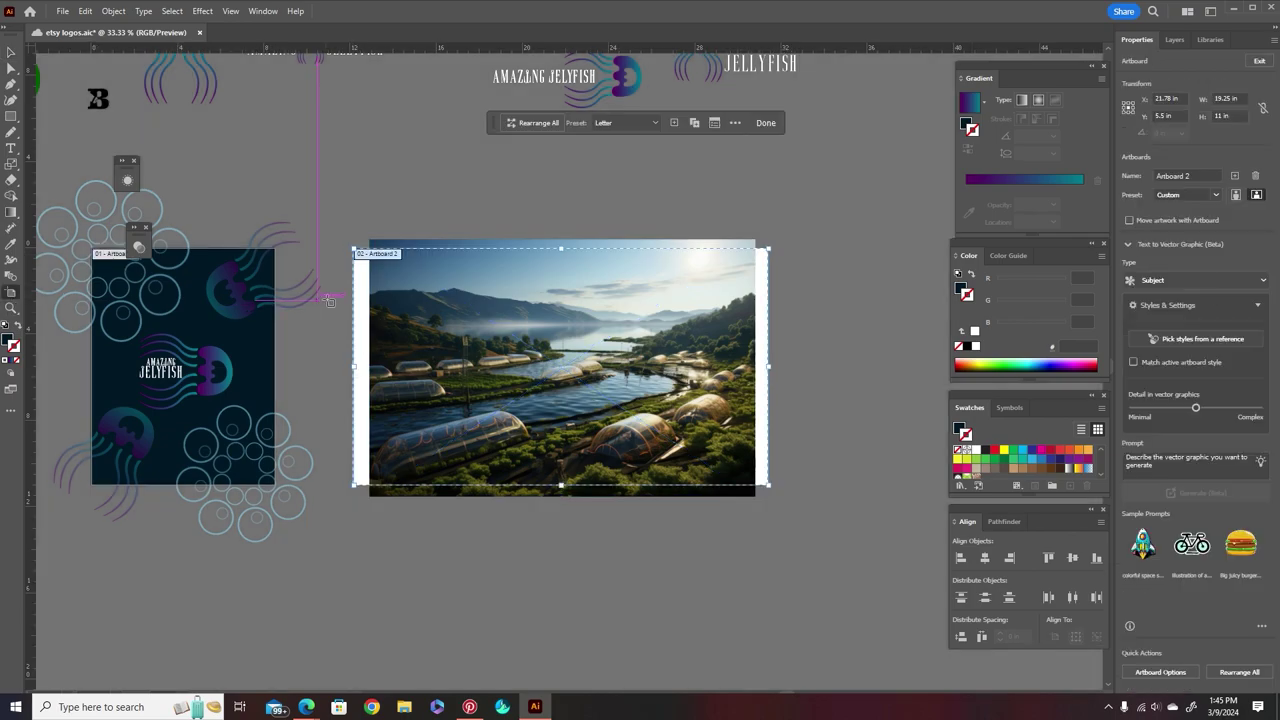
{"action": "left_click", "coordinate": [1213, 98]}
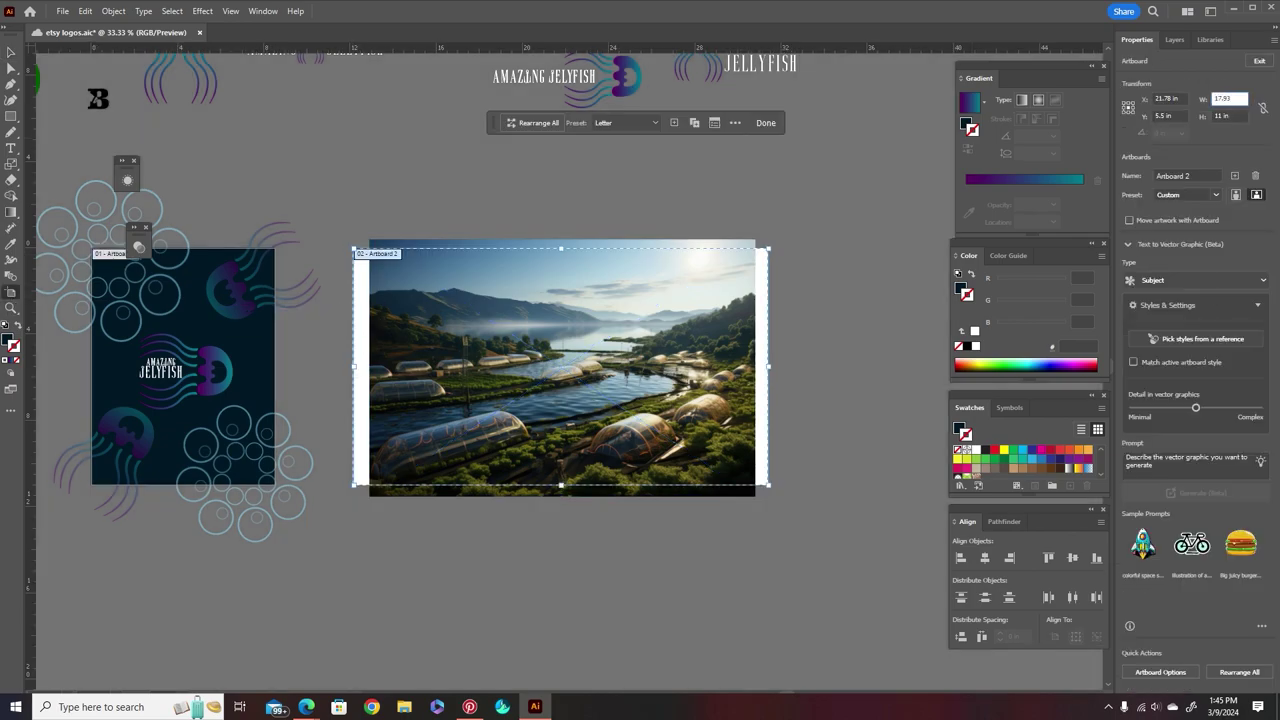
{"action": "left_click", "coordinate": [1222, 116]}
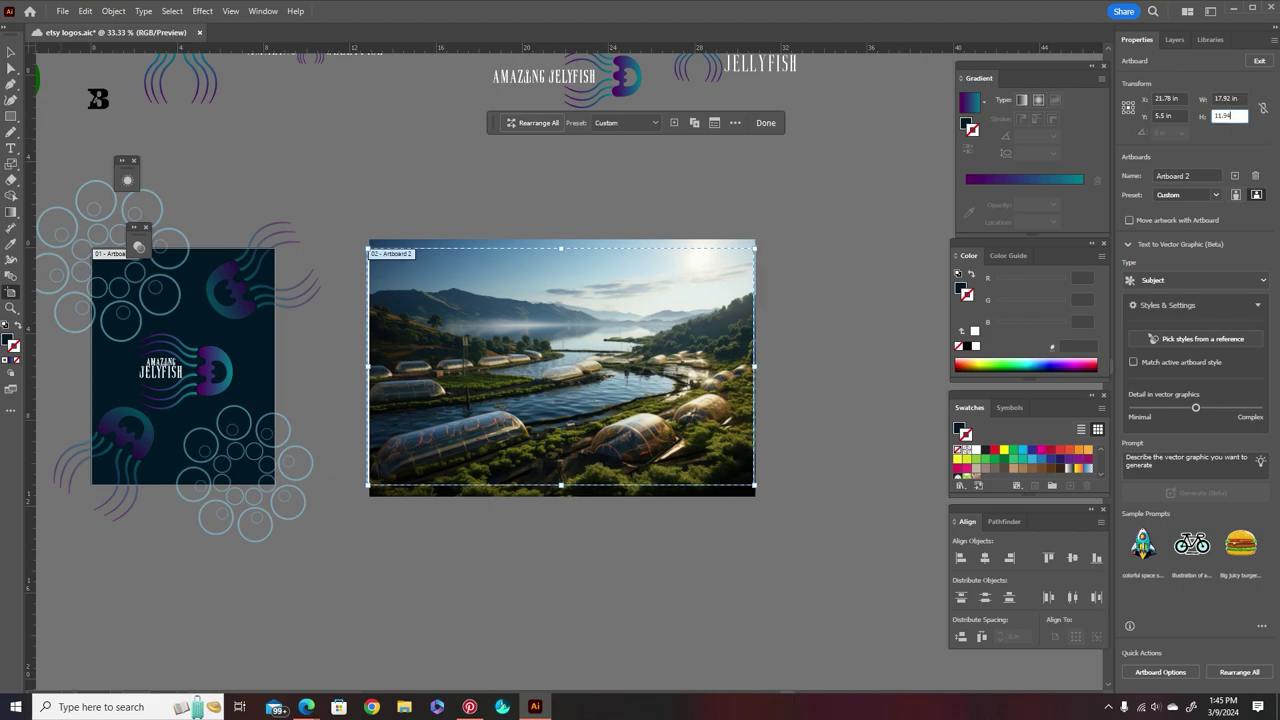
{"action": "key", "text": "Return"}
{"action": "left_click", "coordinate": [11, 52]}
{"action": "scroll", "coordinate": [540, 310], "scroll_direction": "up", "scroll_amount": 1}
{"action": "left_click", "coordinate": [585, 323]}
{"action": "left_click", "coordinate": [884, 354]}
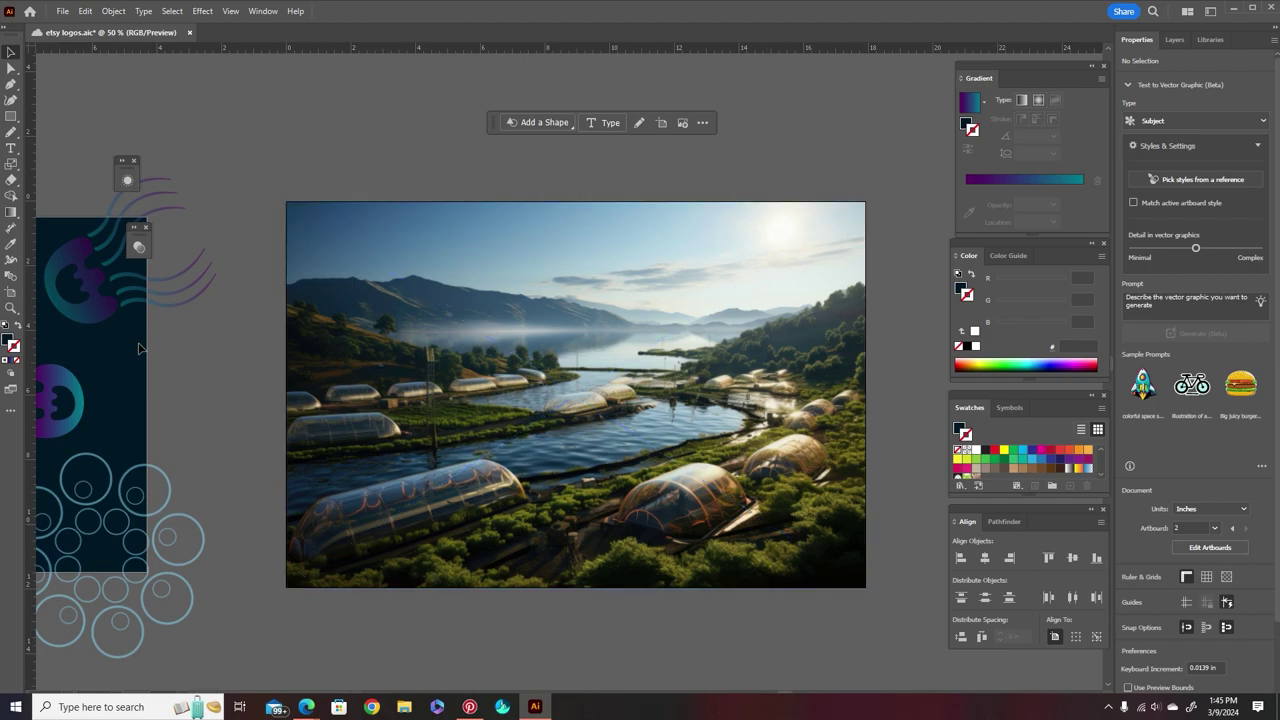
Copy the stacked Amazing Jellyfish logo from the first artboard onto the landscape photo.
{"action": "scroll", "coordinate": [138, 350], "scroll_direction": "down", "scroll_amount": 1}
{"action": "scroll", "coordinate": [232, 363], "scroll_direction": "up", "scroll_amount": 1}
{"action": "scroll", "coordinate": [226, 366], "scroll_direction": "left", "scroll_amount": 3}
{"action": "scroll", "coordinate": [222, 367], "scroll_direction": "down", "scroll_amount": 1}
{"action": "left_click_drag", "start_coordinate": [194, 334], "coordinate": [248, 395]}
{"action": "left_click_drag", "start_coordinate": [264, 389], "coordinate": [619, 384]}
{"action": "scroll", "coordinate": [617, 388], "scroll_direction": "up", "scroll_amount": 3}
{"action": "scroll", "coordinate": [458, 375], "scroll_direction": "down", "scroll_amount": 1}
Enlarge the copied logo and position it over the upper middle of the landscape photo.
{"action": "left_click_drag", "start_coordinate": [445, 387], "coordinate": [498, 287]}
{"action": "left_click_drag", "start_coordinate": [532, 198], "coordinate": [615, 182]}
{"action": "left_click_drag", "start_coordinate": [536, 268], "coordinate": [511, 319]}
{"action": "left_click", "coordinate": [787, 277]}
{"action": "left_click", "coordinate": [786, 278]}
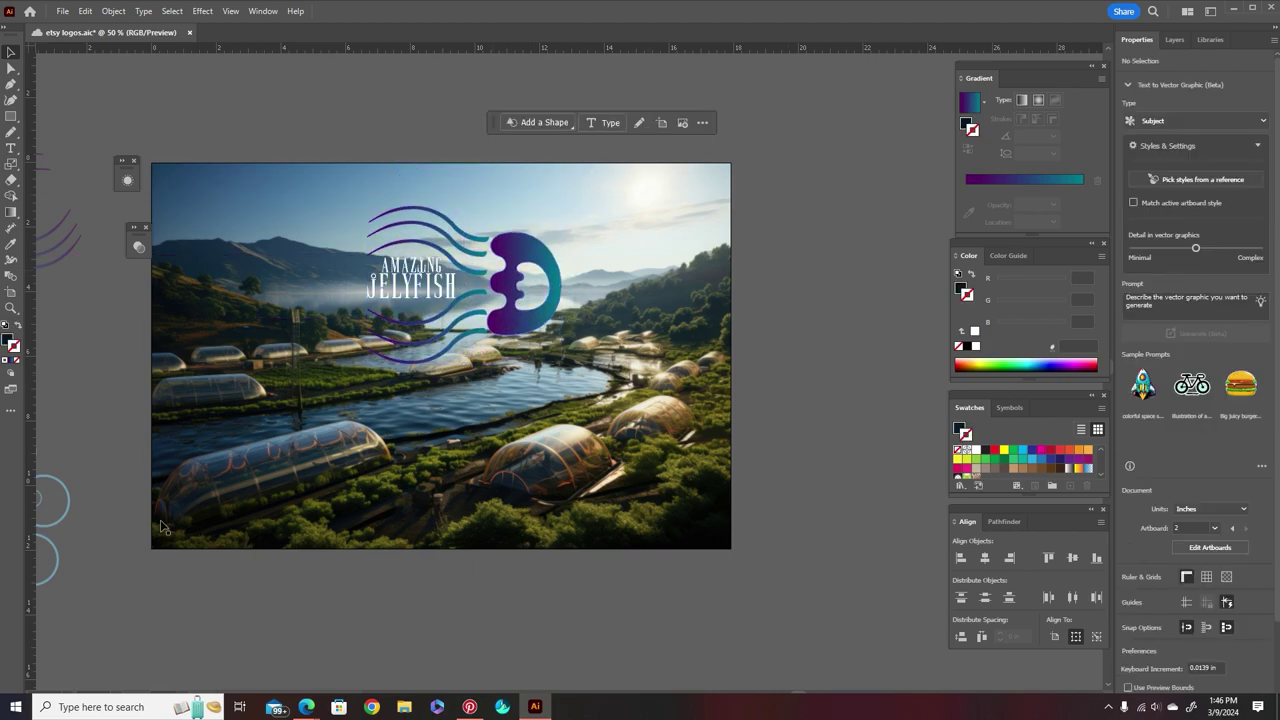
Isolate the logo group on the photo and recolour the jellyfish head white.
{"action": "double_click", "coordinate": [500, 322]}
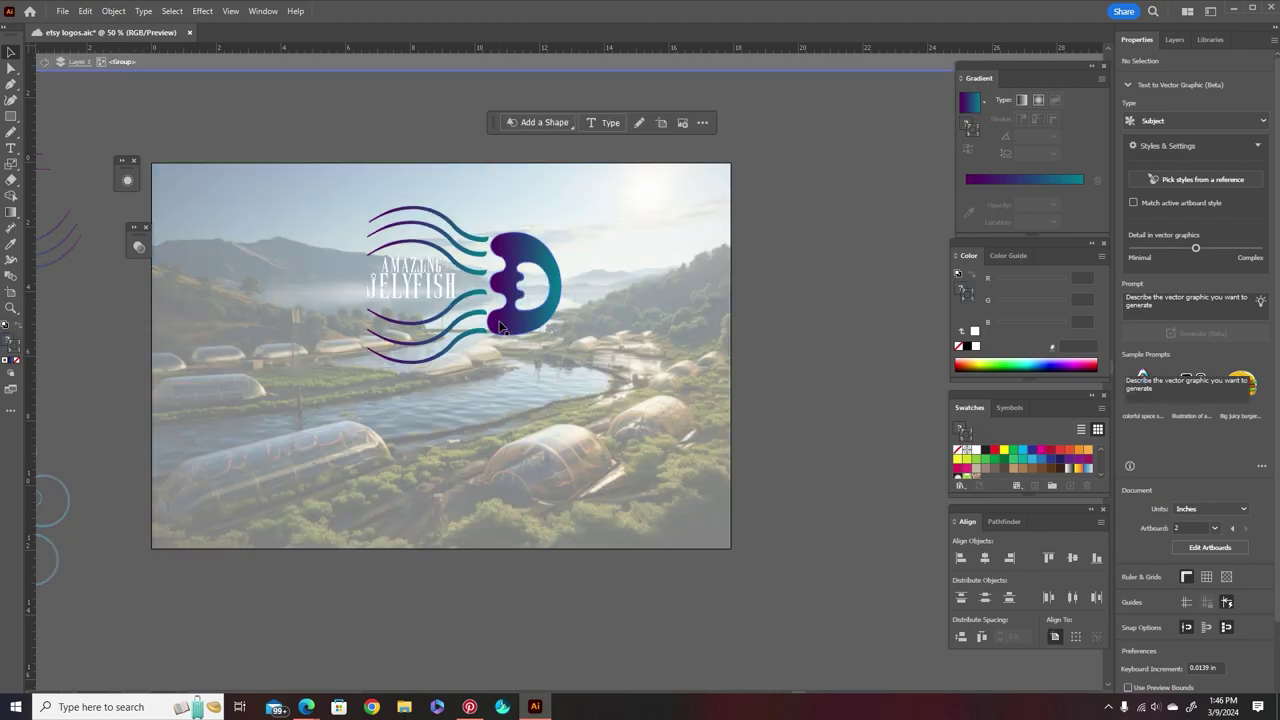
{"action": "scroll", "coordinate": [500, 322], "scroll_direction": "up", "scroll_amount": 4}
{"action": "left_click", "coordinate": [500, 322]}
{"action": "left_click", "coordinate": [975, 450]}
{"action": "scroll", "coordinate": [710, 364], "scroll_direction": "down", "scroll_amount": 1}
{"action": "left_click", "coordinate": [646, 227]}
{"action": "left_click", "coordinate": [703, 228]}
{"action": "left_click", "coordinate": [972, 131]}
{"action": "left_click", "coordinate": [1083, 204]}
{"action": "left_click", "coordinate": [976, 346]}
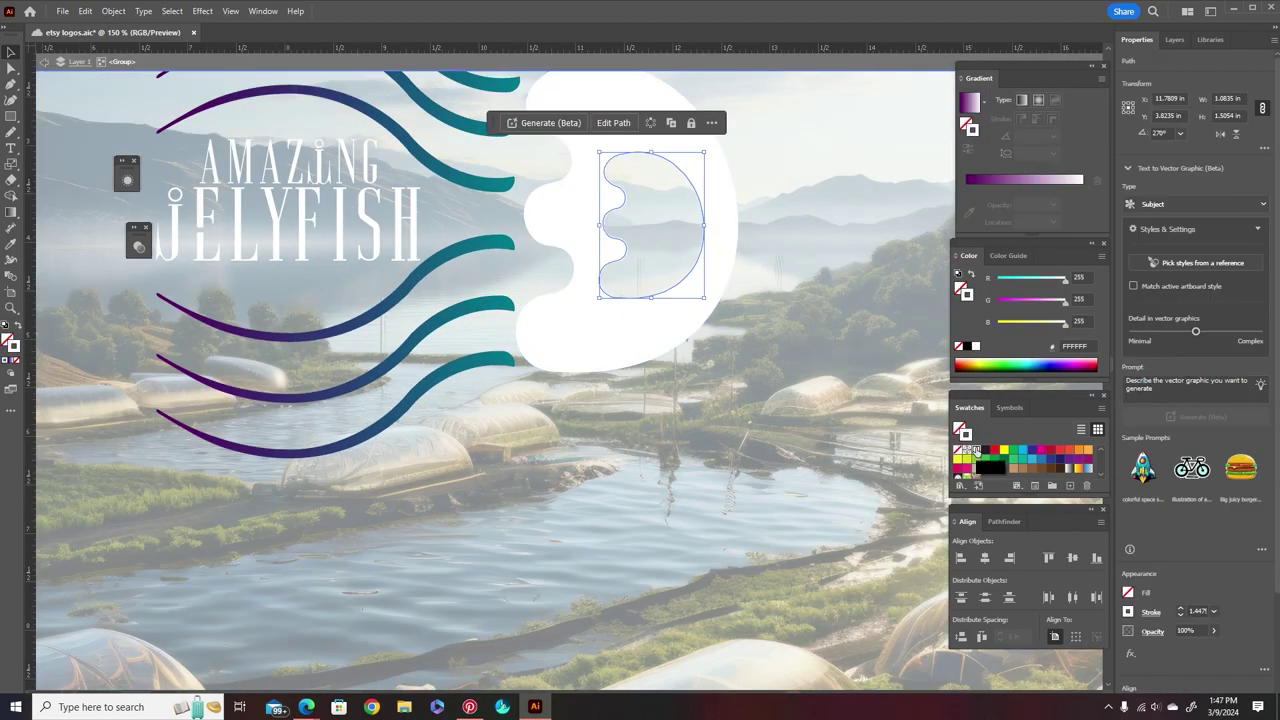
Fill the logo's six tentacles white and leave isolation mode.
{"action": "left_click", "coordinate": [463, 174]}
{"action": "scroll", "coordinate": [464, 185], "scroll_direction": "up", "scroll_amount": 2}
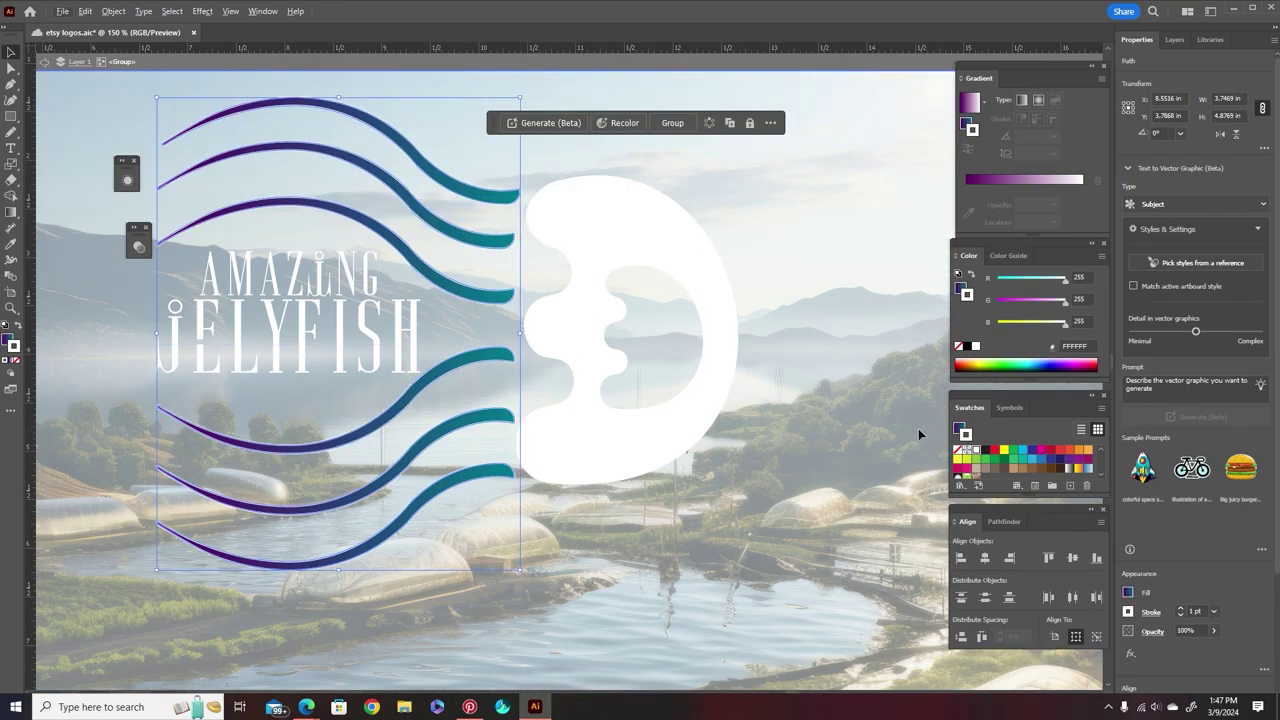
{"action": "left_click", "coordinate": [975, 450]}
{"action": "left_click", "coordinate": [689, 530]}
{"action": "scroll", "coordinate": [590, 500], "scroll_direction": "down", "scroll_amount": 4}
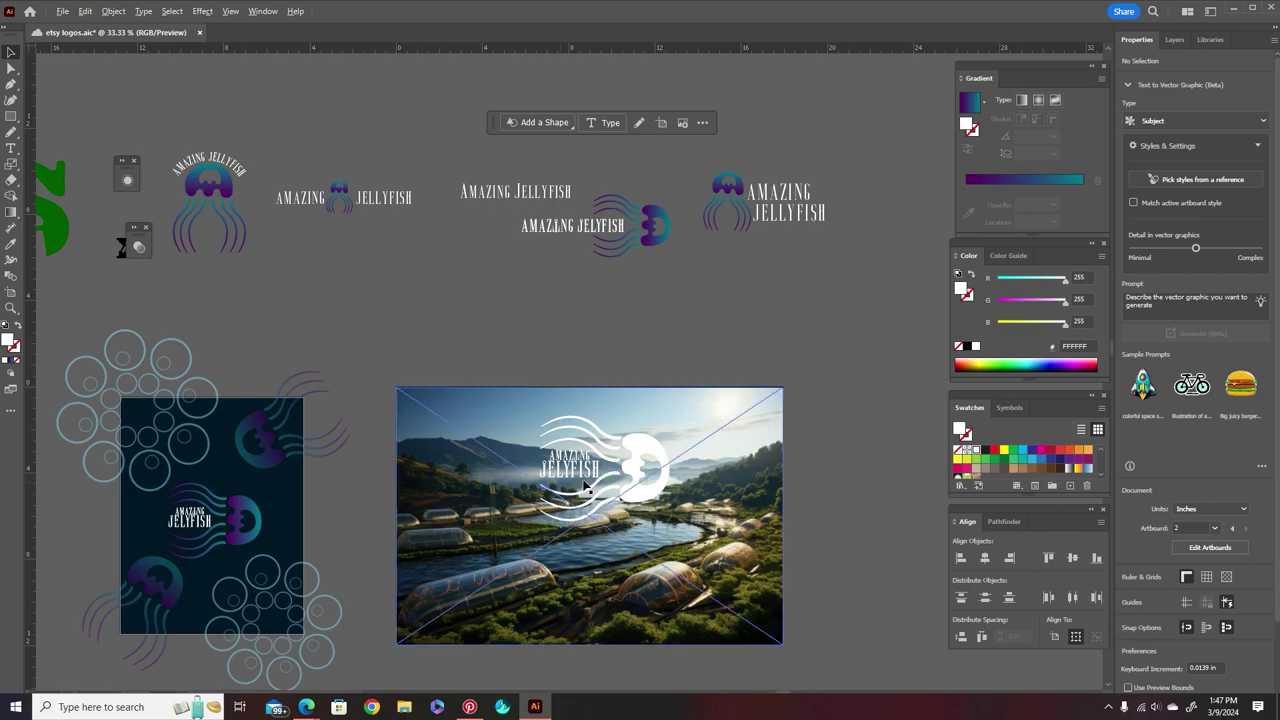
Draw a black rectangle of about 17.92 by 11.94 in over the landscape photo and arrange it behind the logo.
{"action": "left_click", "coordinate": [601, 576]}
{"action": "left_click", "coordinate": [825, 443]}
{"action": "key", "text": "m"}
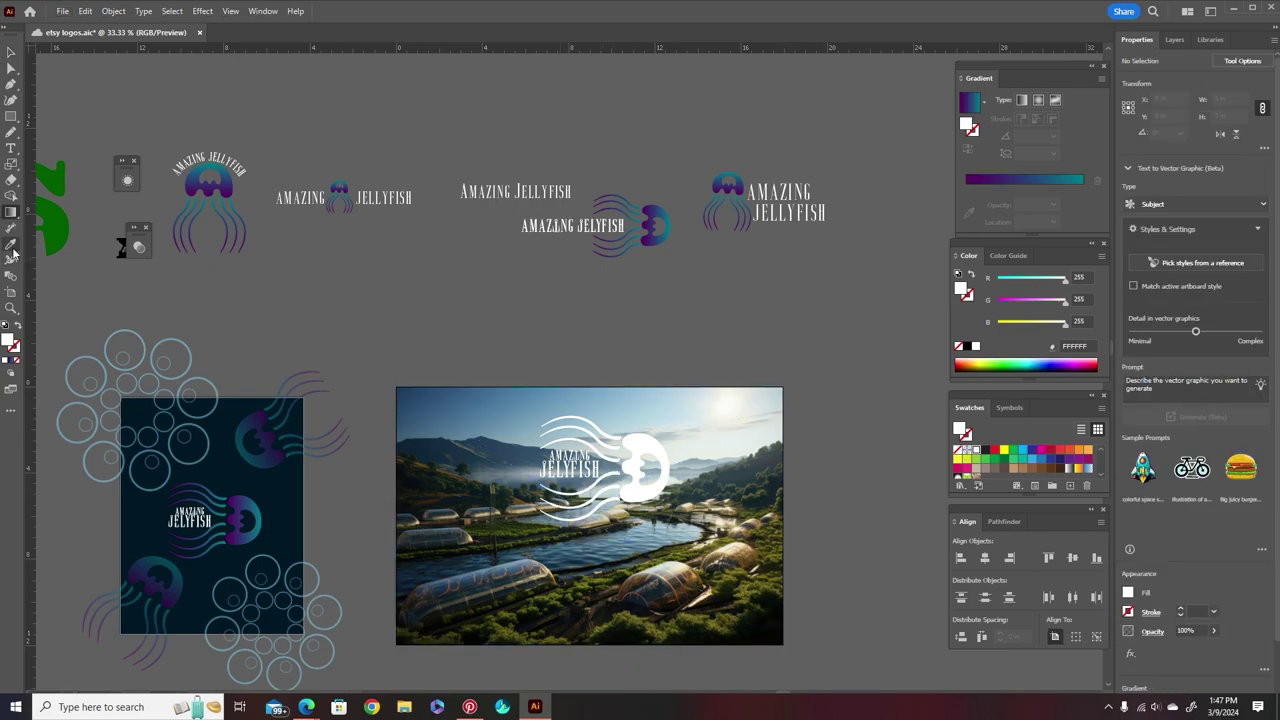
{"action": "left_click_drag", "start_coordinate": [397, 388], "coordinate": [783, 645]}
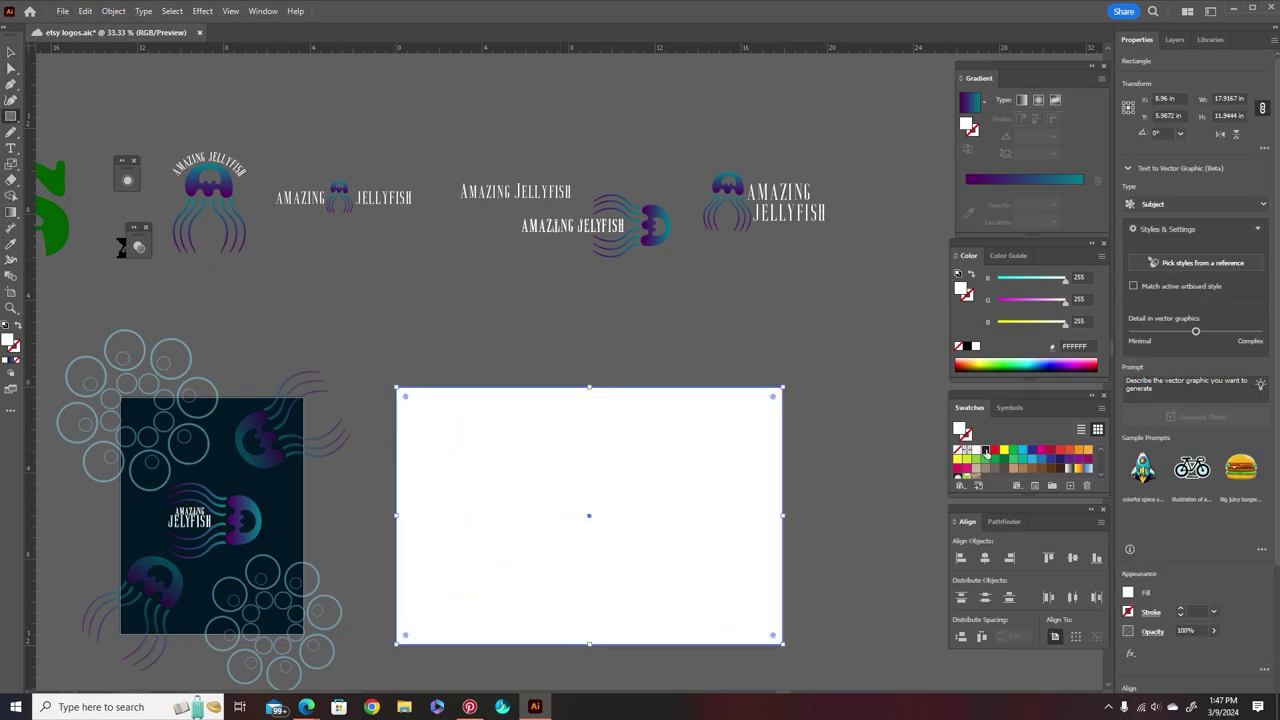
{"action": "left_click", "coordinate": [984, 451]}
{"action": "key", "text": "ctrl+shift+["}
Reduce the black rectangle's opacity so that it only darkens the landscape photo.
{"action": "left_click", "coordinate": [11, 52]}
{"action": "left_click", "coordinate": [600, 580]}
{"action": "left_click", "coordinate": [1214, 632]}
{"action": "mouse_move", "coordinate": [1215, 648]}
{"action": "left_mouse_down"}
{"action": "mouse_move", "coordinate": [1186, 651]}
{"action": "mouse_move", "coordinate": [1197, 652]}
{"action": "left_mouse_up"}
{"action": "left_click", "coordinate": [862, 540]}
Lock the linked landscape photo in the layer list.
{"action": "left_click", "coordinate": [519, 413]}
{"action": "left_click", "coordinate": [677, 348]}
{"action": "right_click", "coordinate": [657, 412]}
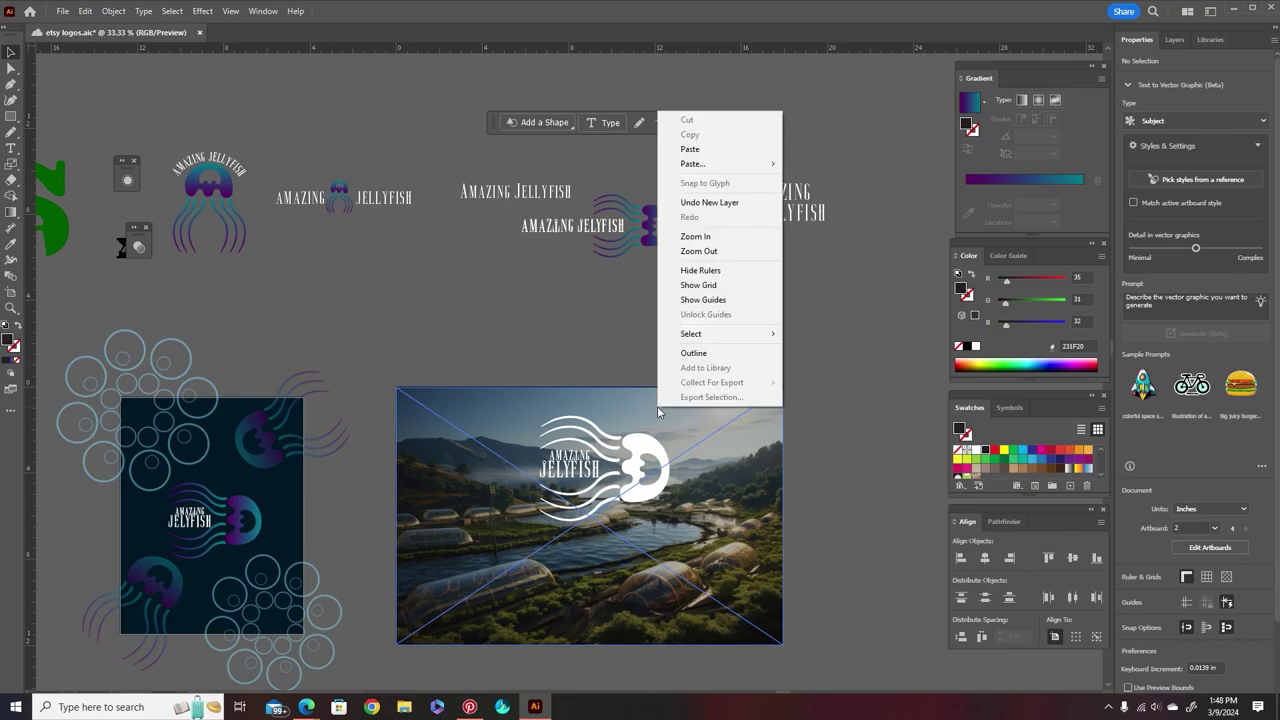
{"action": "left_click", "coordinate": [724, 506]}
{"action": "left_click", "coordinate": [1175, 40]}
{"action": "left_click", "coordinate": [1143, 170]}
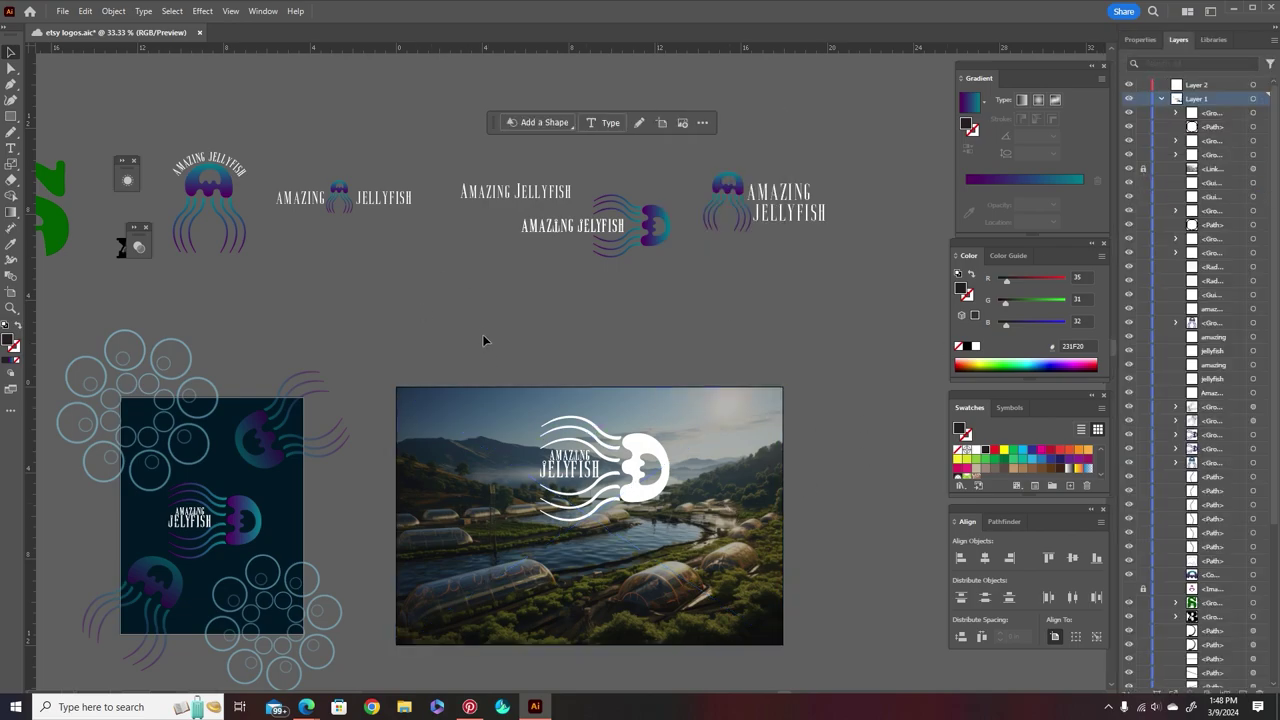
Add a placeholder text object near the photo's upper-left corner and open the Windows search.
{"action": "key", "text": "t"}
{"action": "left_click", "coordinate": [429, 405]}
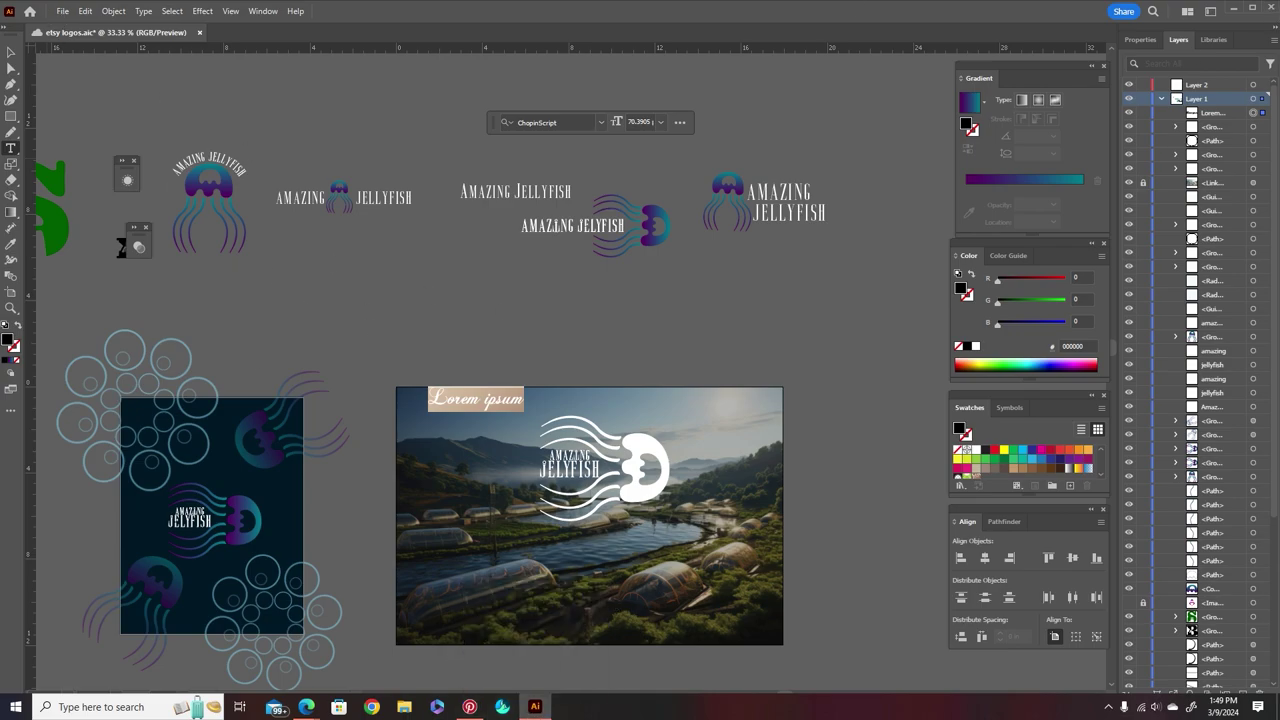
{"action": "right_click", "coordinate": [15, 707]}
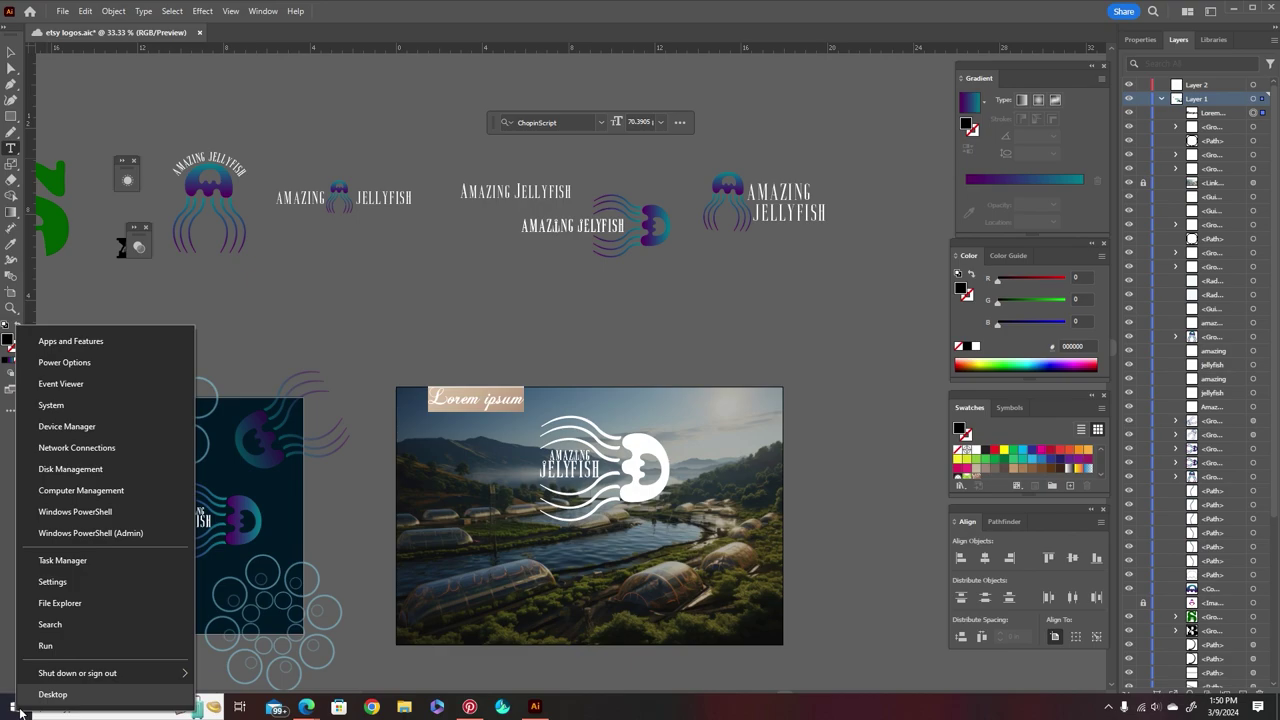
{"action": "left_click", "coordinate": [52, 625]}
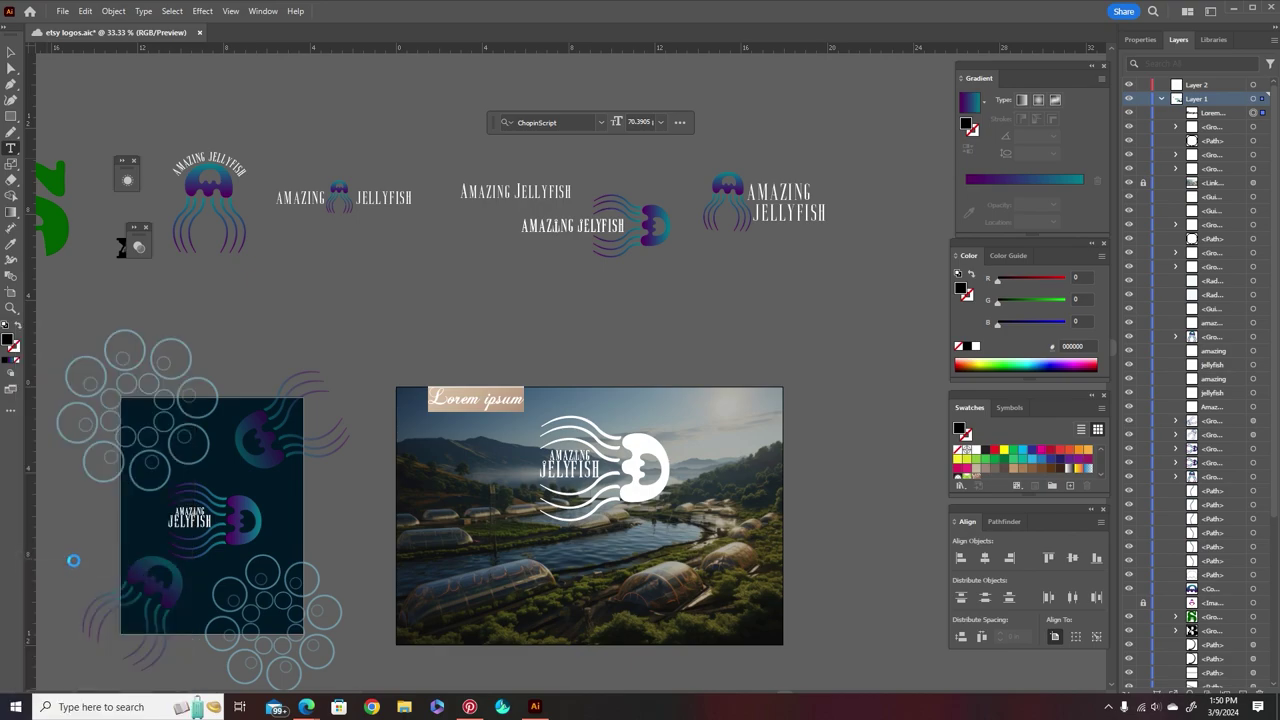
{"action": "mouse_move", "coordinate": [535, 706]}
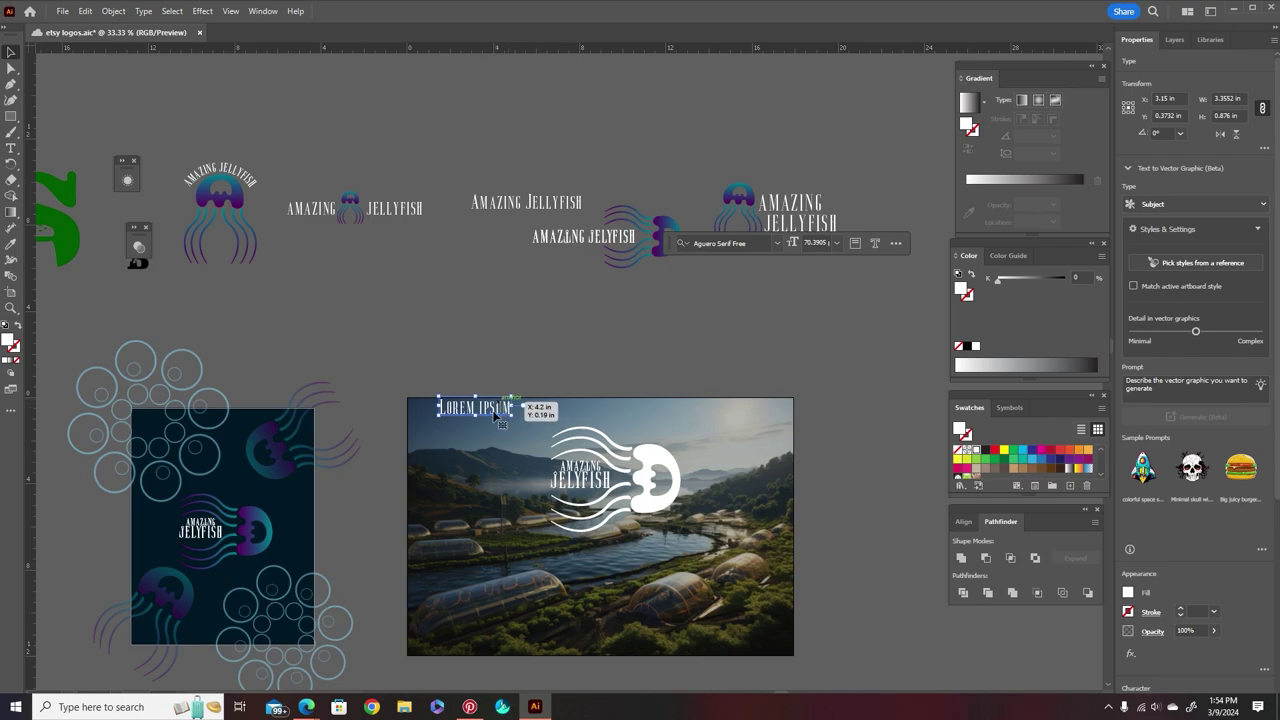
Replace the Lorem ipsum placeholder with HOME, then shrink it and move it right as the first navigation item.
{"action": "scroll", "coordinate": [495, 415], "scroll_direction": "up", "scroll_amount": 3}
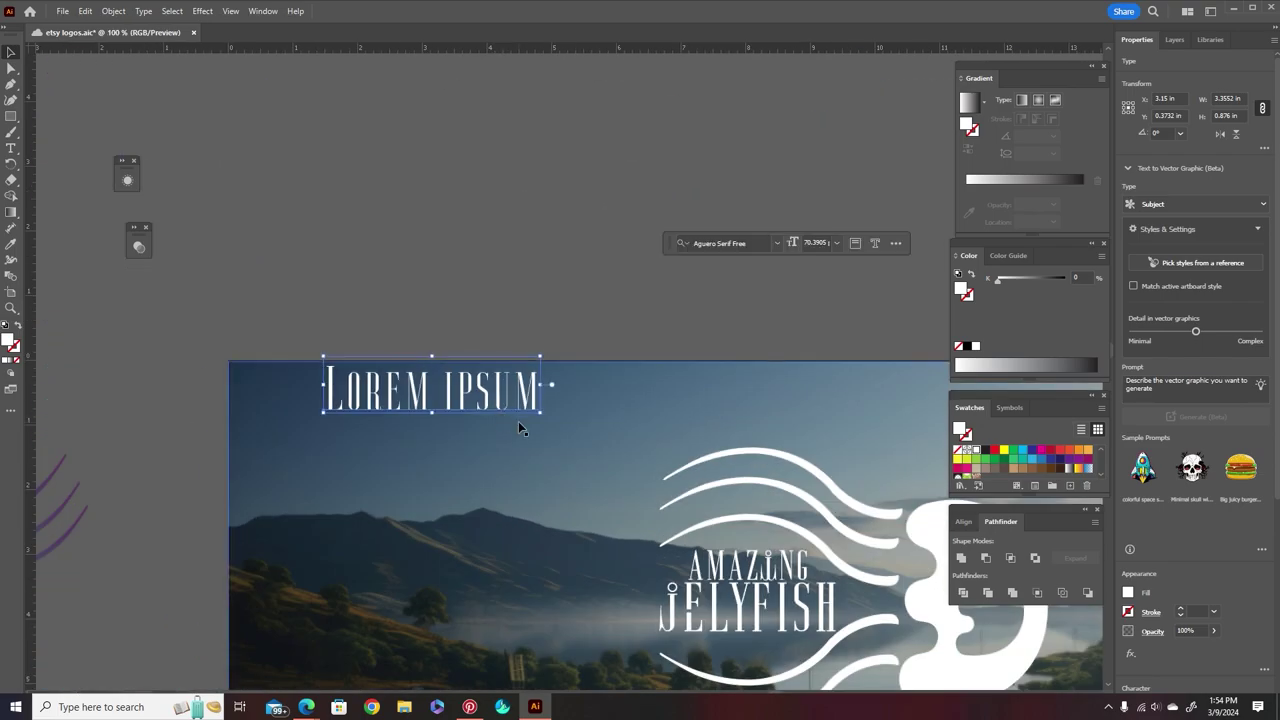
{"action": "key", "text": "t"}
{"action": "left_click_drag", "start_coordinate": [538, 400], "coordinate": [293, 388]}
{"action": "type", "text": "HO"}
{"action": "key", "text": "Escape"}
{"action": "left_click_drag", "start_coordinate": [390, 408], "coordinate": [505, 425]}
{"action": "scroll", "coordinate": [304, 434], "scroll_direction": "down", "scroll_amount": 2}
{"action": "scroll", "coordinate": [370, 477], "scroll_direction": "up", "scroll_amount": 1}
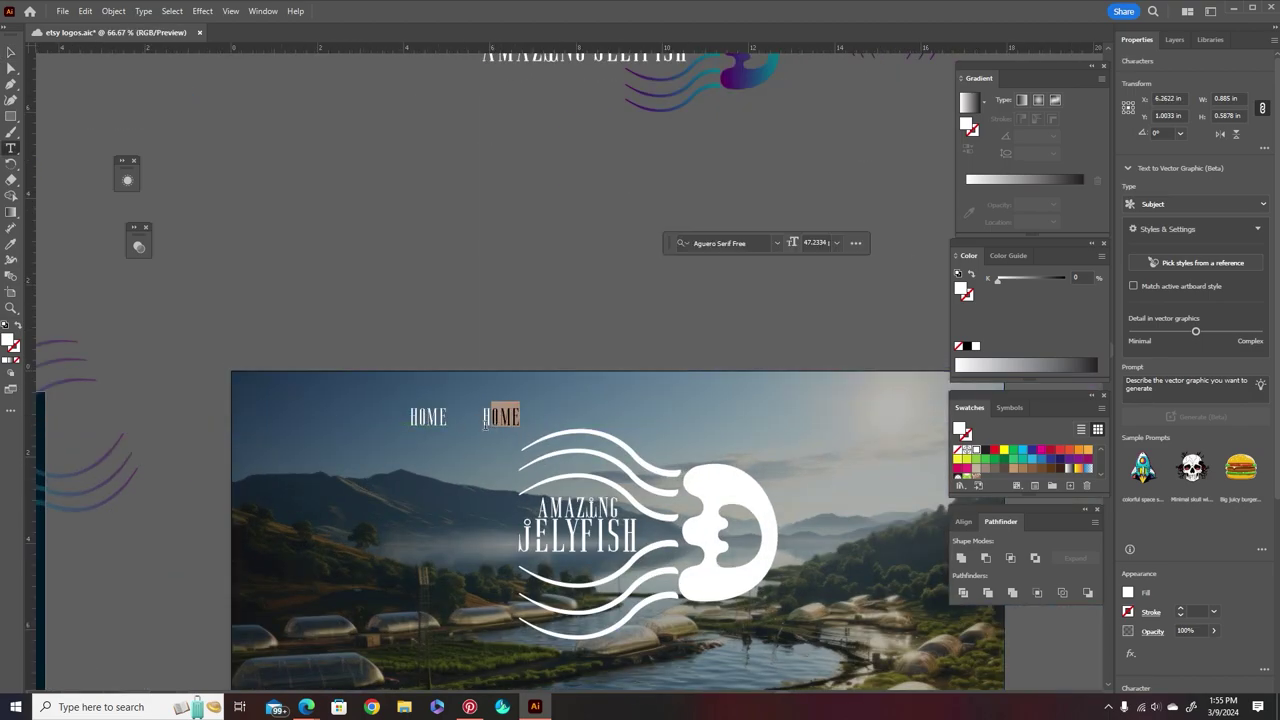
Turn copies of the HOME text into the navigation items ABOUT US, NEWS and LABS in the same row.
{"action": "left_click_drag", "start_coordinate": [520, 425], "coordinate": [647, 424]}
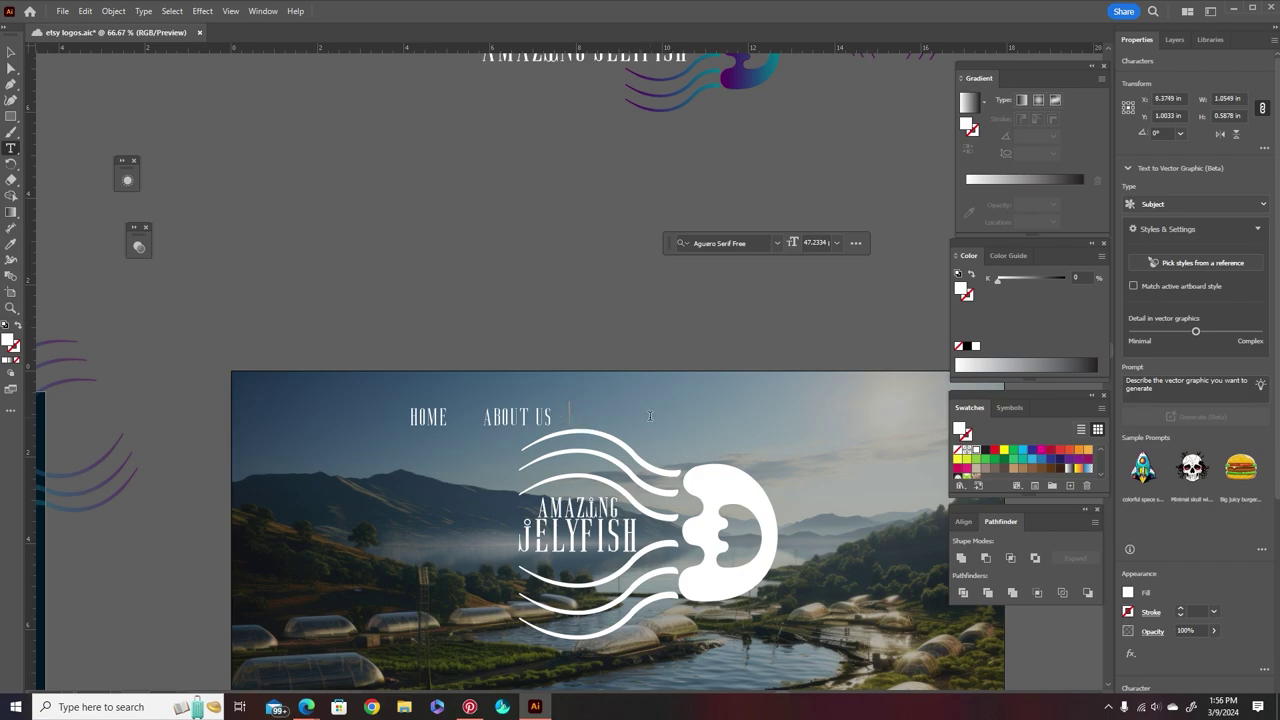
{"action": "left_click_drag", "start_coordinate": [602, 417], "coordinate": [644, 420]}
{"action": "key", "text": "BackSpace"}
{"action": "key", "text": "Escape"}
{"action": "left_click", "coordinate": [503, 323]}
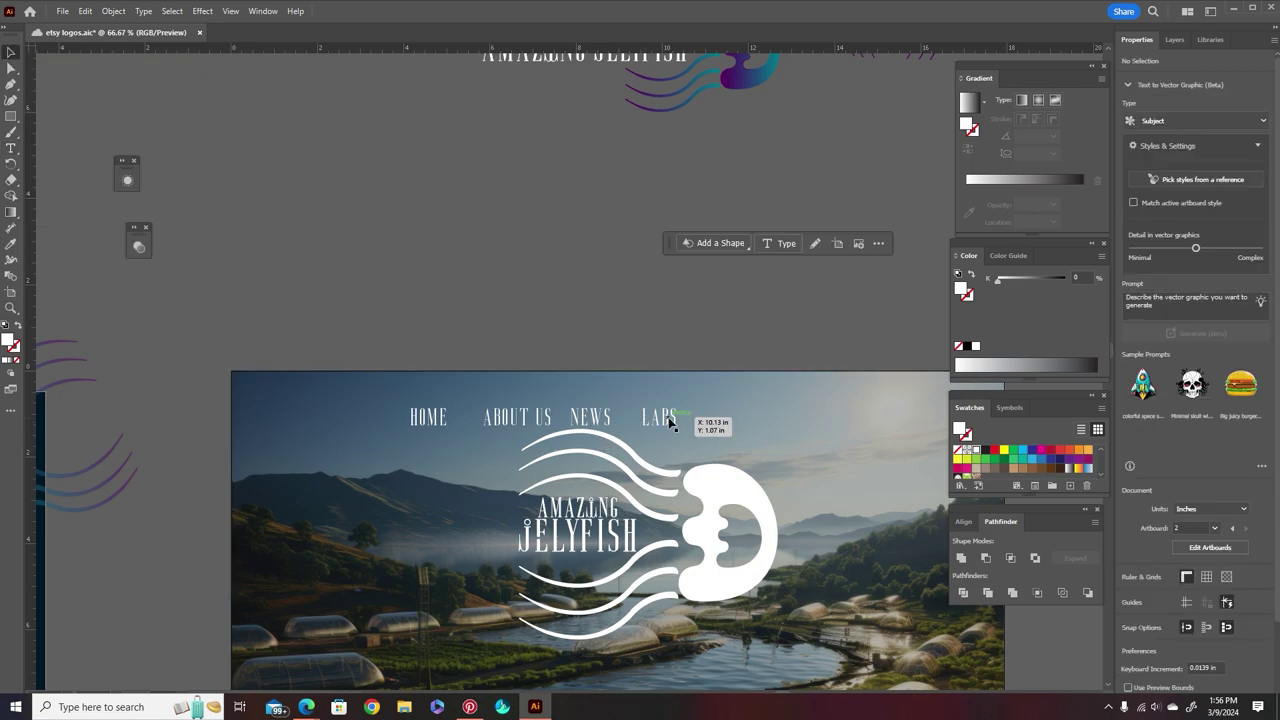
Spread LABS, NEWS and ABOUT US farther right along the navigation row.
{"action": "left_click_drag", "start_coordinate": [670, 425], "coordinate": [843, 429]}
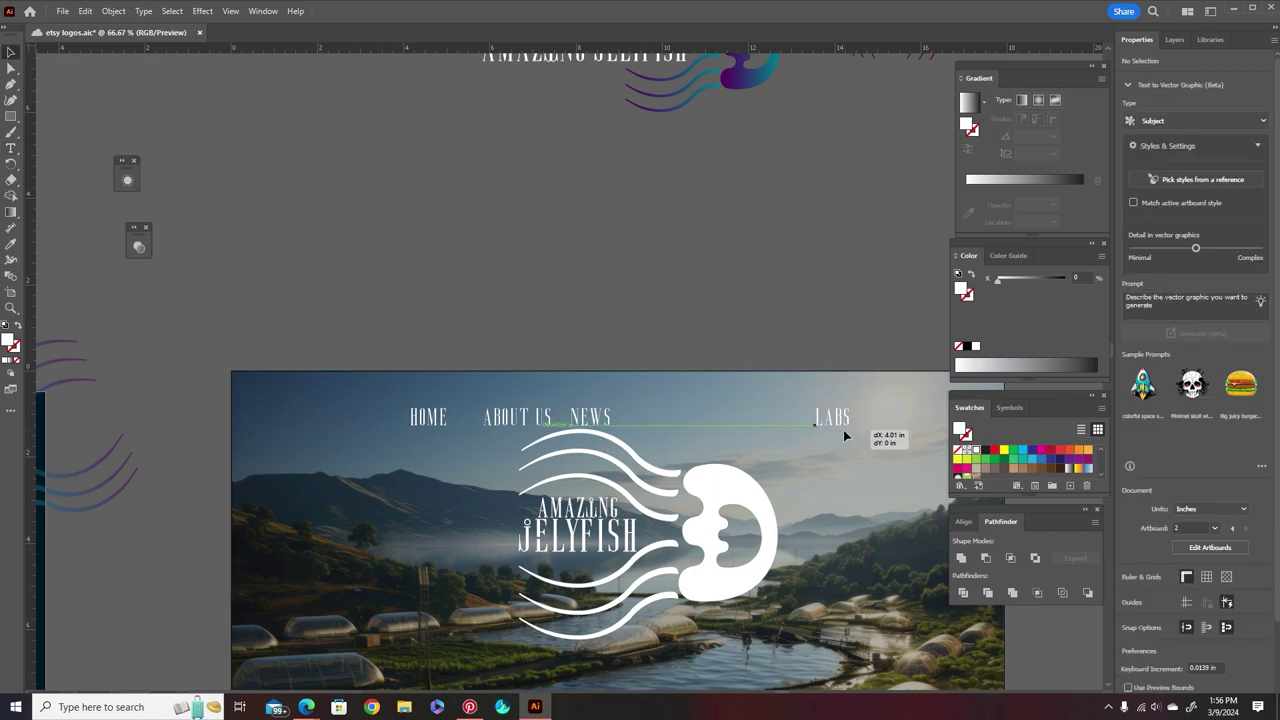
{"action": "left_click_drag", "start_coordinate": [592, 420], "coordinate": [718, 422]}
{"action": "left_click_drag", "start_coordinate": [540, 418], "coordinate": [644, 420]}
{"action": "left_click_drag", "start_coordinate": [432, 420], "coordinate": [473, 427]}
{"action": "key", "text": "ctrl+z"}
{"action": "key", "text": "ctrl+z"}
Select all four navigation items and shift the row slightly left above the logo.
{"action": "left_click", "coordinate": [377, 446]}
{"action": "left_click", "coordinate": [596, 418], "text": "shift"}
{"action": "left_click", "coordinate": [716, 418], "text": "shift"}
{"action": "left_click", "coordinate": [831, 417], "text": "shift"}
{"action": "left_click_drag", "start_coordinate": [817, 421], "coordinate": [787, 421]}
{"action": "scroll", "coordinate": [776, 436], "scroll_direction": "down", "scroll_amount": 2}
Lock the darkening rectangle over the photo and shrink the white logo slightly beneath the navigation row.
{"action": "left_click", "coordinate": [707, 430]}
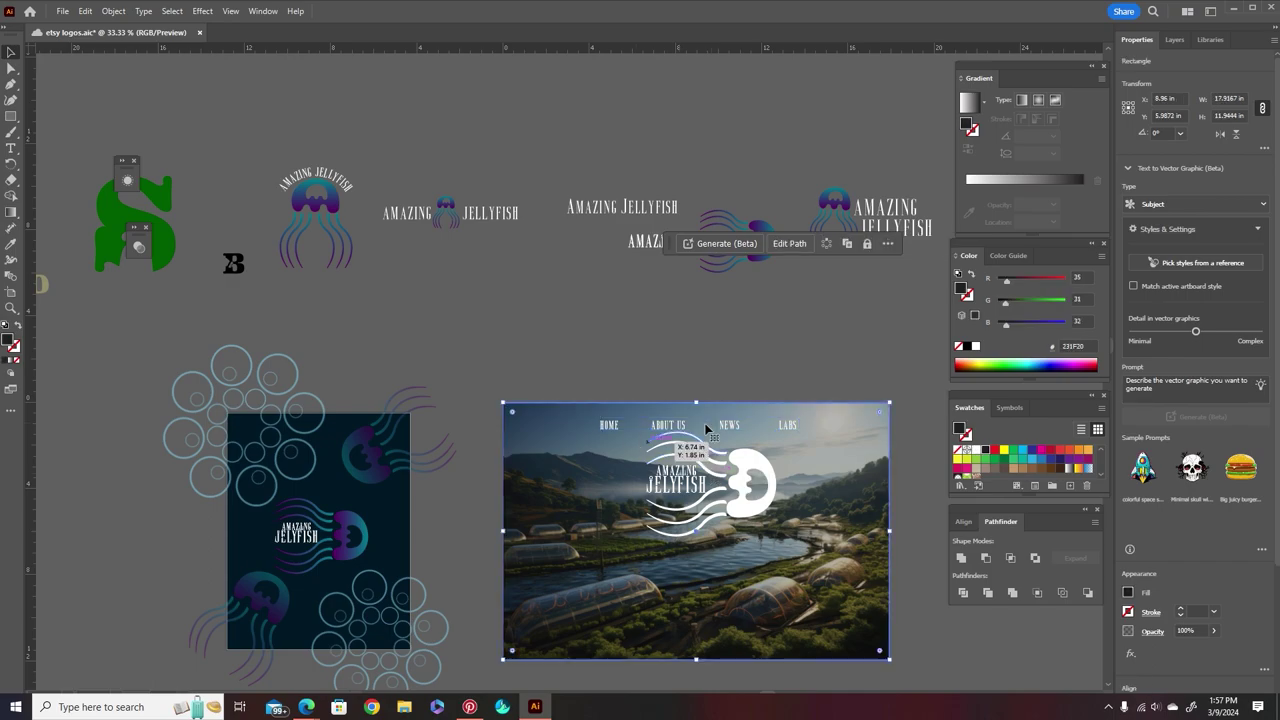
{"action": "left_click", "coordinate": [1174, 40]}
{"action": "left_click", "coordinate": [920, 490]}
{"action": "left_click", "coordinate": [833, 504]}
{"action": "left_click", "coordinate": [1153, 693]}
{"action": "left_click_drag", "start_coordinate": [720, 503], "coordinate": [731, 494]}
Distribute the four navigation items with equal horizontal spacing and move the row slightly down and left.
{"action": "left_click", "coordinate": [737, 430]}
{"action": "left_click", "coordinate": [736, 432]}
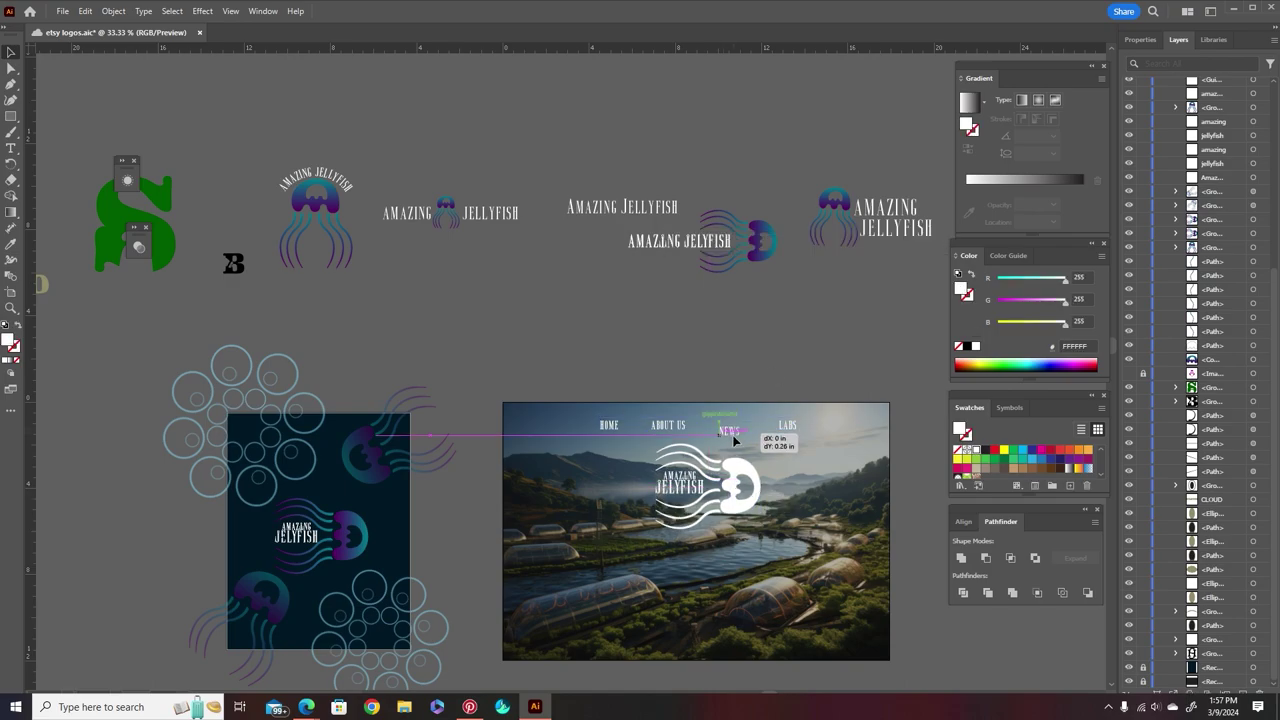
{"action": "scroll", "coordinate": [715, 438], "scroll_direction": "up", "scroll_amount": 2}
{"action": "left_click_drag", "start_coordinate": [903, 431], "coordinate": [905, 433]}
{"action": "left_click", "coordinate": [964, 522]}
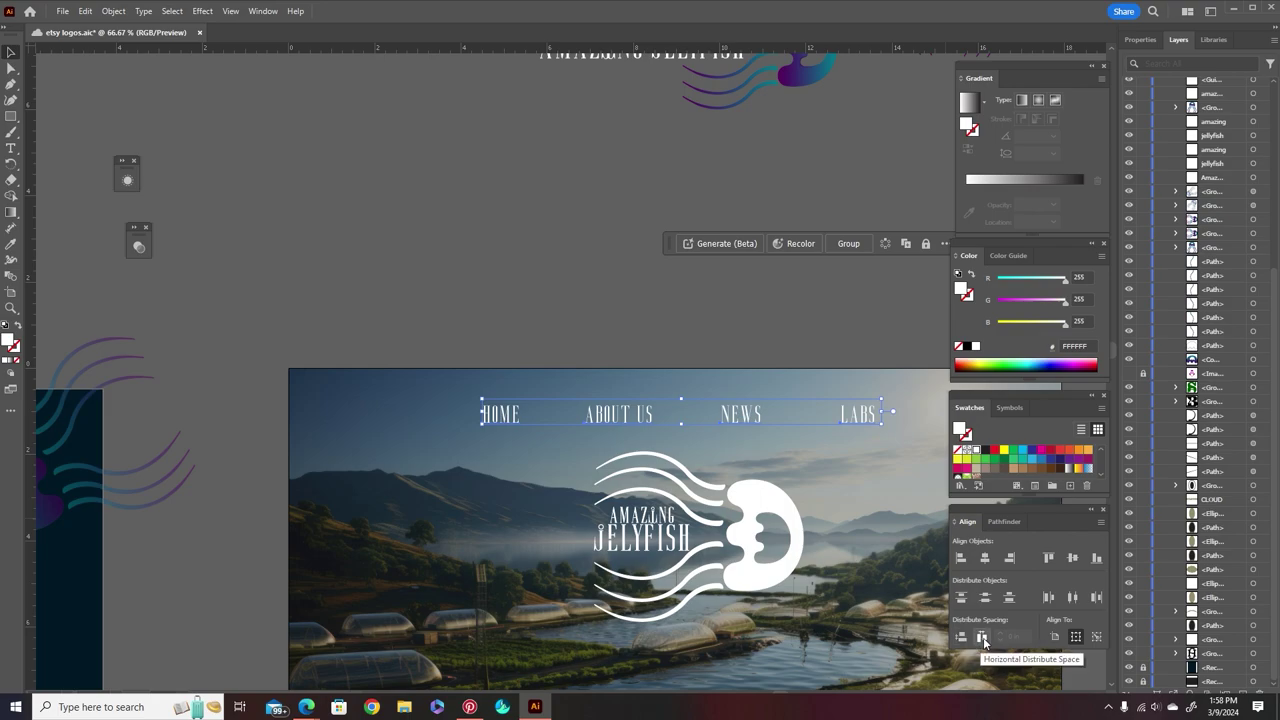
{"action": "mouse_move", "coordinate": [756, 422]}
{"action": "left_mouse_down"}
{"action": "mouse_move", "coordinate": [740, 419]}
{"action": "mouse_move", "coordinate": [739, 435]}
{"action": "left_mouse_up"}
{"action": "left_click", "coordinate": [700, 331]}
Draw a white bar about 18 in wide and 0.51 in tall along the photo's upper edge.
{"action": "left_click", "coordinate": [11, 117]}
{"action": "scroll", "coordinate": [304, 325], "scroll_direction": "right", "scroll_amount": 3}
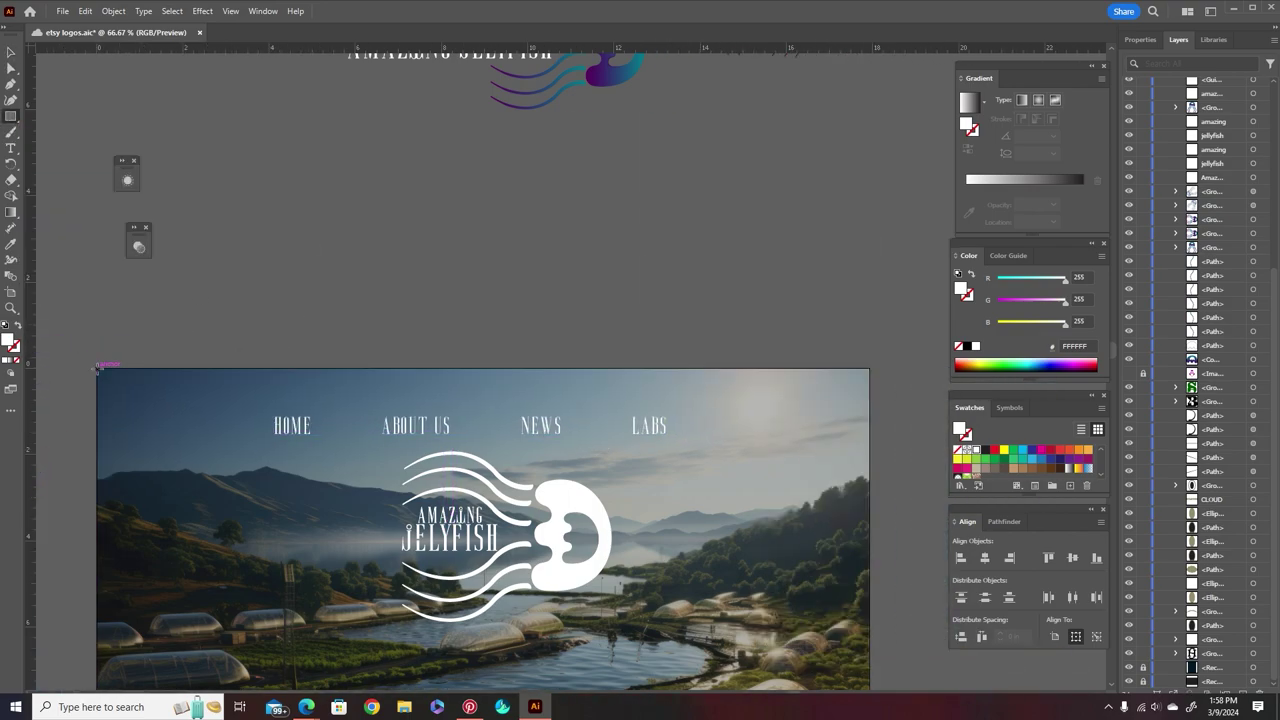
{"action": "left_click_drag", "start_coordinate": [97, 369], "coordinate": [873, 390]}
{"action": "left_click", "coordinate": [378, 317]}
{"action": "key", "text": "Escape"}
{"action": "left_click", "coordinate": [11, 52]}
{"action": "scroll", "coordinate": [336, 372], "scroll_direction": "up", "scroll_amount": 4}
{"action": "scroll", "coordinate": [731, 389], "scroll_direction": "right", "scroll_amount": 5}
{"action": "left_click_drag", "start_coordinate": [699, 358], "coordinate": [699, 357]}
{"action": "left_click", "coordinate": [665, 312]}
{"action": "scroll", "coordinate": [614, 226], "scroll_direction": "down", "scroll_amount": 5}
Draw a circle for the first browser window button and fill it red.
{"action": "left_click_drag", "start_coordinate": [11, 116], "coordinate": [82, 133]}
{"action": "left_click_drag", "start_coordinate": [304, 224], "coordinate": [471, 214]}
{"action": "scroll", "coordinate": [305, 230], "scroll_direction": "up", "scroll_amount": 5}
{"action": "left_click", "coordinate": [995, 455]}
{"action": "key", "text": "v"}
Check the browser reference and fill copies of the red circle yellow and green as the other window buttons.
{"action": "left_click", "coordinate": [301, 709]}
{"action": "left_click", "coordinate": [535, 707]}
{"action": "left_click", "coordinate": [957, 460]}
{"action": "left_click", "coordinate": [1014, 450]}
Move the red, yellow and green circles together to the left end of the white bar.
{"action": "left_click_drag", "start_coordinate": [301, 174], "coordinate": [468, 273]}
{"action": "scroll", "coordinate": [468, 274], "scroll_direction": "down", "scroll_amount": 1}
{"action": "left_click_drag", "start_coordinate": [306, 229], "coordinate": [537, 401]}
{"action": "scroll", "coordinate": [540, 404], "scroll_direction": "down", "scroll_amount": 4}
{"action": "scroll", "coordinate": [587, 425], "scroll_direction": "right", "scroll_amount": 1}
Lock the white bar and fine-tune the position of the three circles within it.
{"action": "left_click", "coordinate": [430, 355]}
{"action": "scroll", "coordinate": [380, 382], "scroll_direction": "up", "scroll_amount": 2}
{"action": "key", "text": "ctrl+z"}
{"action": "mouse_move", "coordinate": [404, 398]}
{"action": "left_mouse_down"}
{"action": "mouse_move", "coordinate": [466, 408]}
{"action": "mouse_move", "coordinate": [410, 404]}
{"action": "left_mouse_up"}
{"action": "scroll", "coordinate": [1147, 552], "scroll_direction": "down", "scroll_amount": 2}
{"action": "scroll", "coordinate": [1160, 622], "scroll_direction": "up", "scroll_amount": 3}
{"action": "left_click", "coordinate": [1143, 154]}
{"action": "left_click_drag", "start_coordinate": [479, 403], "coordinate": [463, 413]}
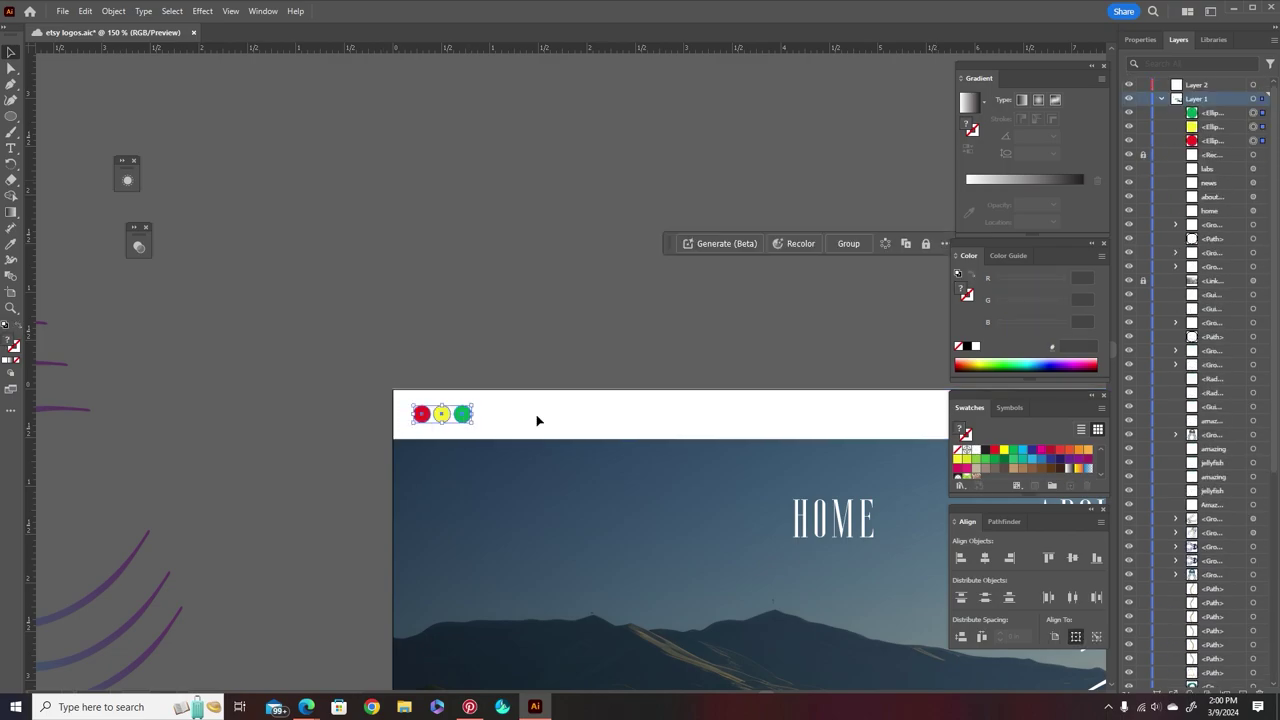
Set the white bar's opacity to 90%.
{"action": "left_click", "coordinate": [500, 416]}
{"action": "left_click", "coordinate": [761, 403]}
{"action": "left_click", "coordinate": [1138, 41]}
{"action": "left_click", "coordinate": [1214, 631]}
{"action": "left_click_drag", "start_coordinate": [1216, 647], "coordinate": [1206, 654]}
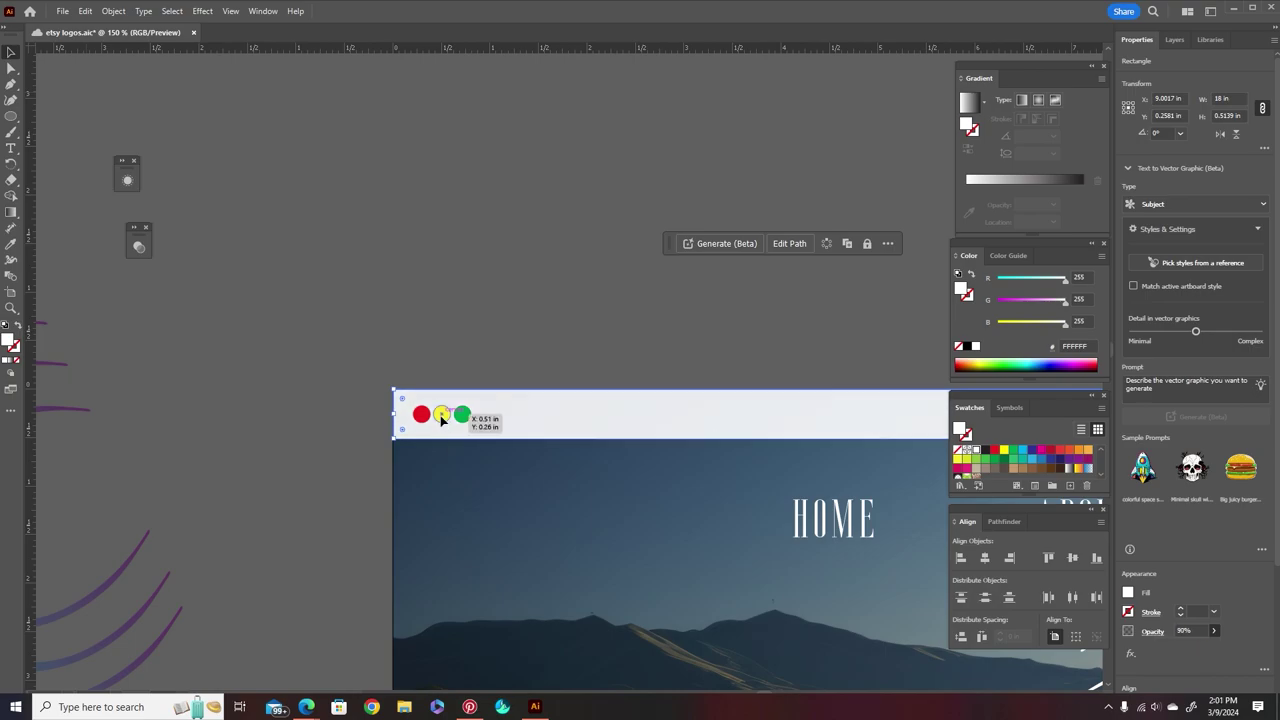
Recolour the middle yellow circle orange (FBB040).
{"action": "left_click", "coordinate": [442, 416]}
{"action": "left_click", "coordinate": [1086, 451]}
{"action": "left_click", "coordinate": [598, 478]}
{"action": "key", "text": "ctrl+minus"}
{"action": "key", "text": "ctrl+minus"}
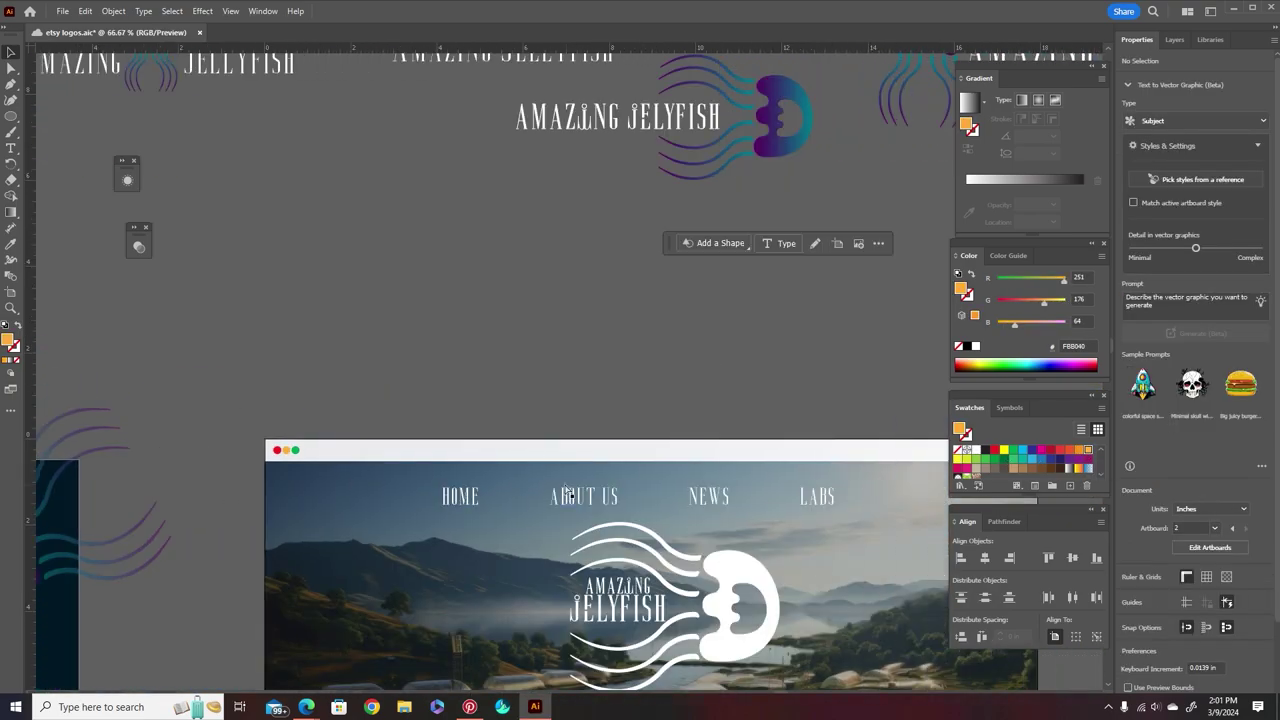
Switch to Microsoft Edge and examine the browser window mockup on Adobe Stock as a reference.
{"action": "left_click_drag", "start_coordinate": [9, 120], "coordinate": [68, 118]}
{"action": "mouse_move", "coordinate": [306, 707]}
{"action": "left_click", "coordinate": [375, 648]}
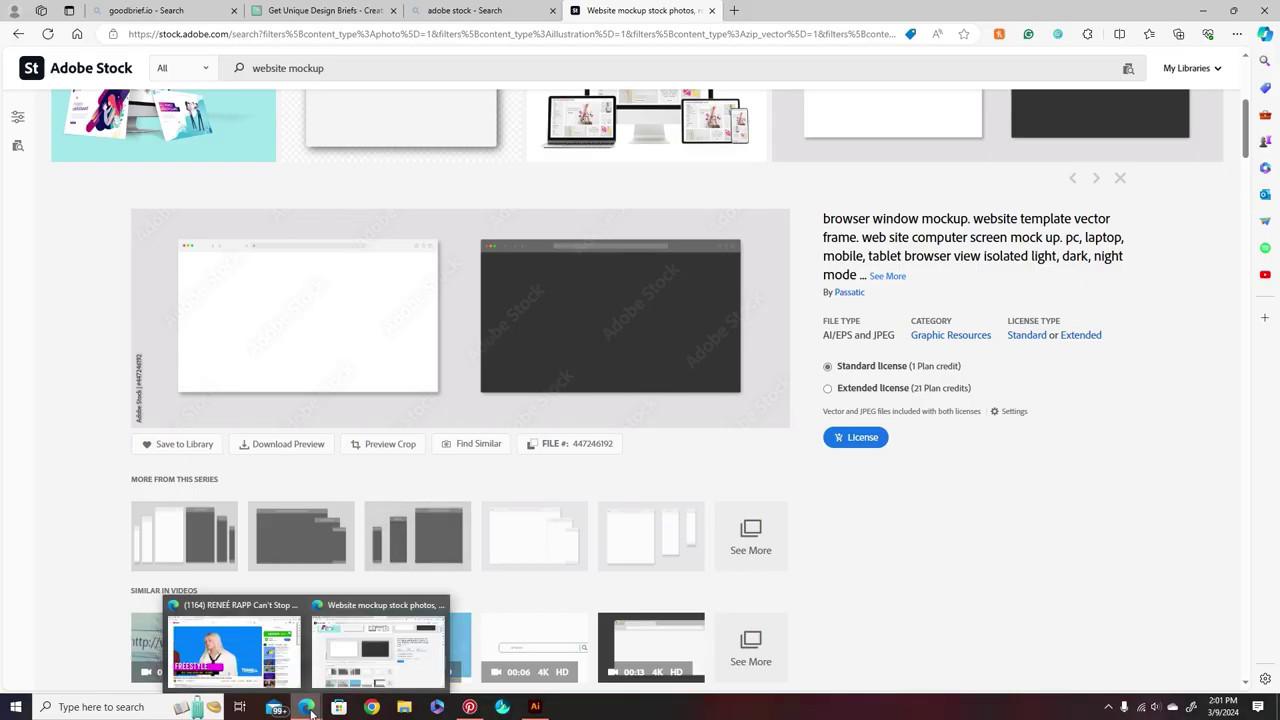
Switch back to Illustrator and unlock the white browser bar above the website mockup.
{"action": "left_click", "coordinate": [535, 707]}
{"action": "scroll", "coordinate": [645, 429], "scroll_direction": "right", "scroll_amount": 5}
{"action": "scroll", "coordinate": [748, 454], "scroll_direction": "left", "scroll_amount": 1}
{"action": "left_click_drag", "start_coordinate": [118, 454], "coordinate": [652, 457]}
{"action": "key", "text": "ctrl+z"}
{"action": "left_click", "coordinate": [11, 52]}
{"action": "left_click", "coordinate": [862, 450]}
{"action": "left_click_drag", "start_coordinate": [866, 451], "coordinate": [862, 451]}
{"action": "left_click", "coordinate": [890, 420]}
{"action": "left_click", "coordinate": [260, 451]}
{"action": "left_click", "coordinate": [1174, 40]}
{"action": "left_click", "coordinate": [1143, 155]}
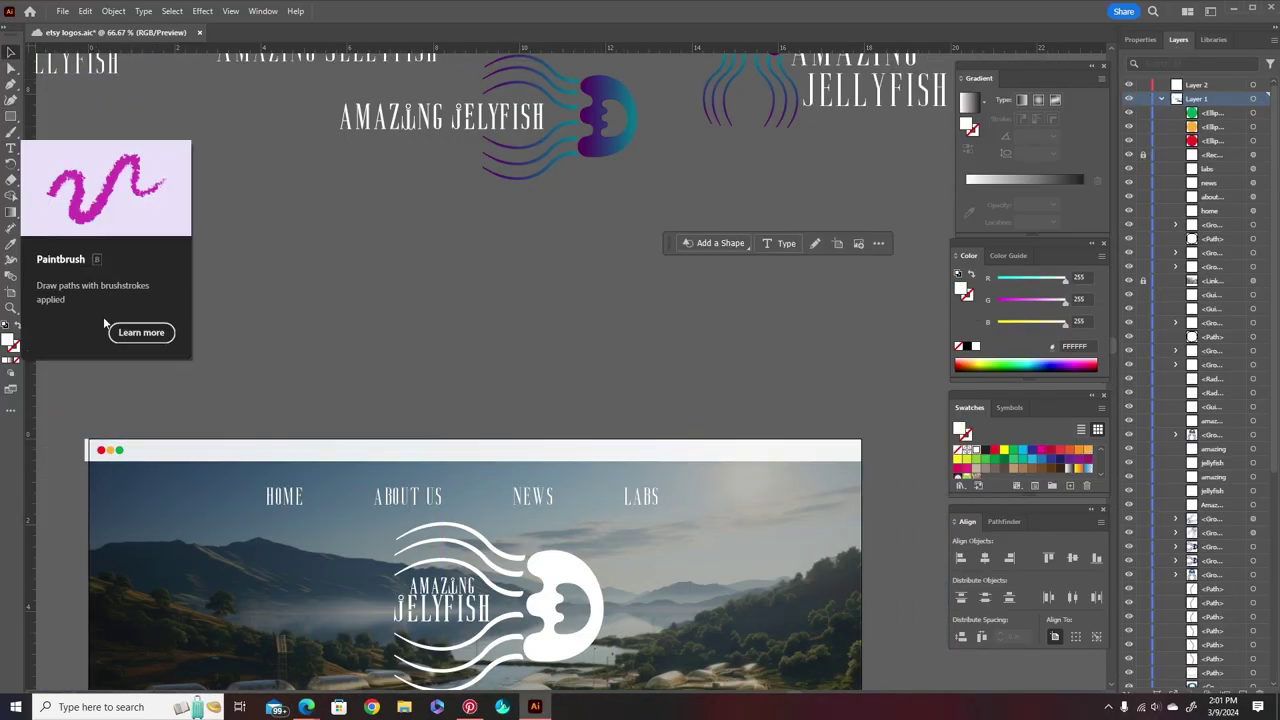
{"action": "left_click", "coordinate": [1143, 155]}
Duplicate the white browser bar in place and shorten the copy from its left end.
{"action": "left_click", "coordinate": [150, 451]}
{"action": "left_click", "coordinate": [552, 397]}
{"action": "left_click_drag", "start_coordinate": [86, 450], "coordinate": [397, 450]}
{"action": "left_click", "coordinate": [246, 446]}
{"action": "key", "text": "ctrl+c"}
{"action": "key", "text": "ctrl+f"}
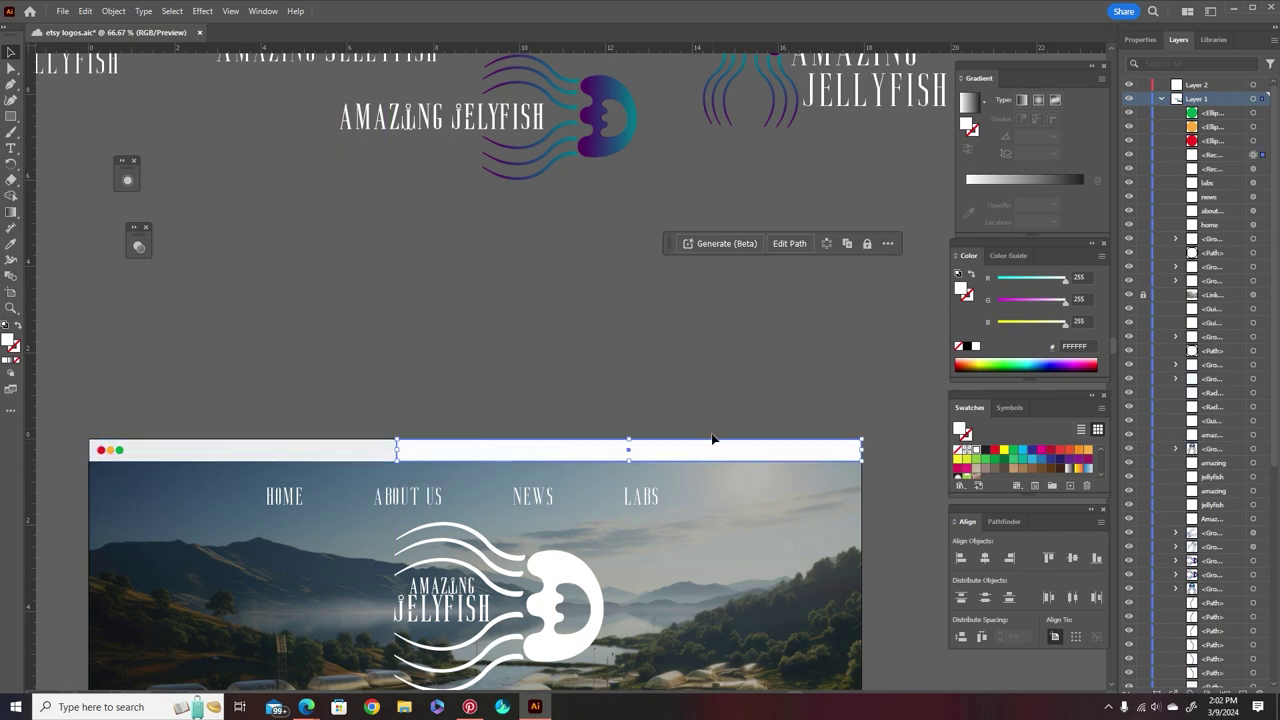
Centre the shortened copy on the full-width bar over the artboard, and lock the full-width bar.
{"action": "left_click_drag", "start_coordinate": [553, 431], "coordinate": [593, 449]}
{"action": "left_click", "coordinate": [984, 559]}
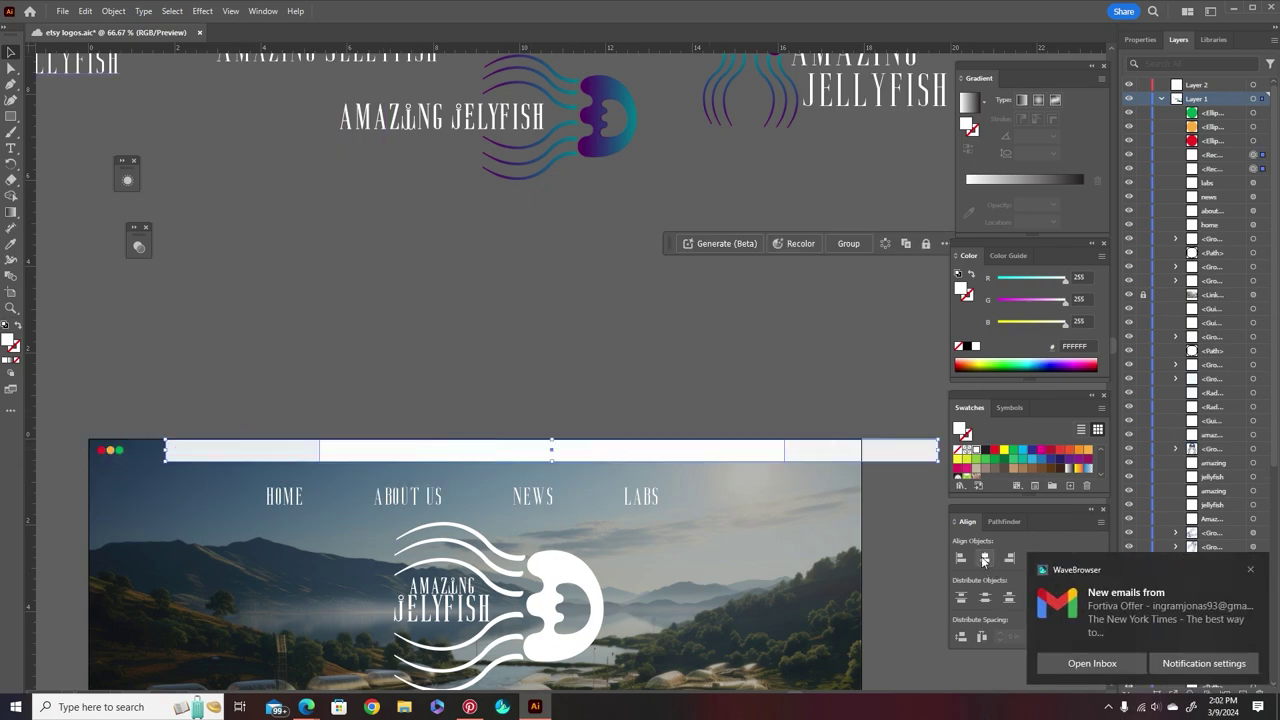
{"action": "left_click_drag", "start_coordinate": [381, 450], "coordinate": [304, 449]}
{"action": "left_click", "coordinate": [399, 370]}
{"action": "left_click", "coordinate": [620, 455]}
{"action": "left_click", "coordinate": [845, 445]}
{"action": "key", "text": "ctrl+2"}
Resize the shortened bar into a slim address field about 7.7 in wide and 0.25 in high within the browser bar.
{"action": "left_click", "coordinate": [602, 456]}
{"action": "scroll", "coordinate": [706, 446], "scroll_direction": "up", "scroll_amount": 2}
{"action": "scroll", "coordinate": [718, 444], "scroll_direction": "down", "scroll_amount": 3}
{"action": "scroll", "coordinate": [417, 449], "scroll_direction": "up", "scroll_amount": 2}
{"action": "left_click_drag", "start_coordinate": [420, 449], "coordinate": [587, 442]}
{"action": "left_click_drag", "start_coordinate": [509, 445], "coordinate": [524, 445]}
{"action": "left_click_drag", "start_coordinate": [646, 437], "coordinate": [719, 437]}
{"action": "scroll", "coordinate": [706, 436], "scroll_direction": "down", "scroll_amount": 1}
{"action": "scroll", "coordinate": [436, 436], "scroll_direction": "up", "scroll_amount": 2}
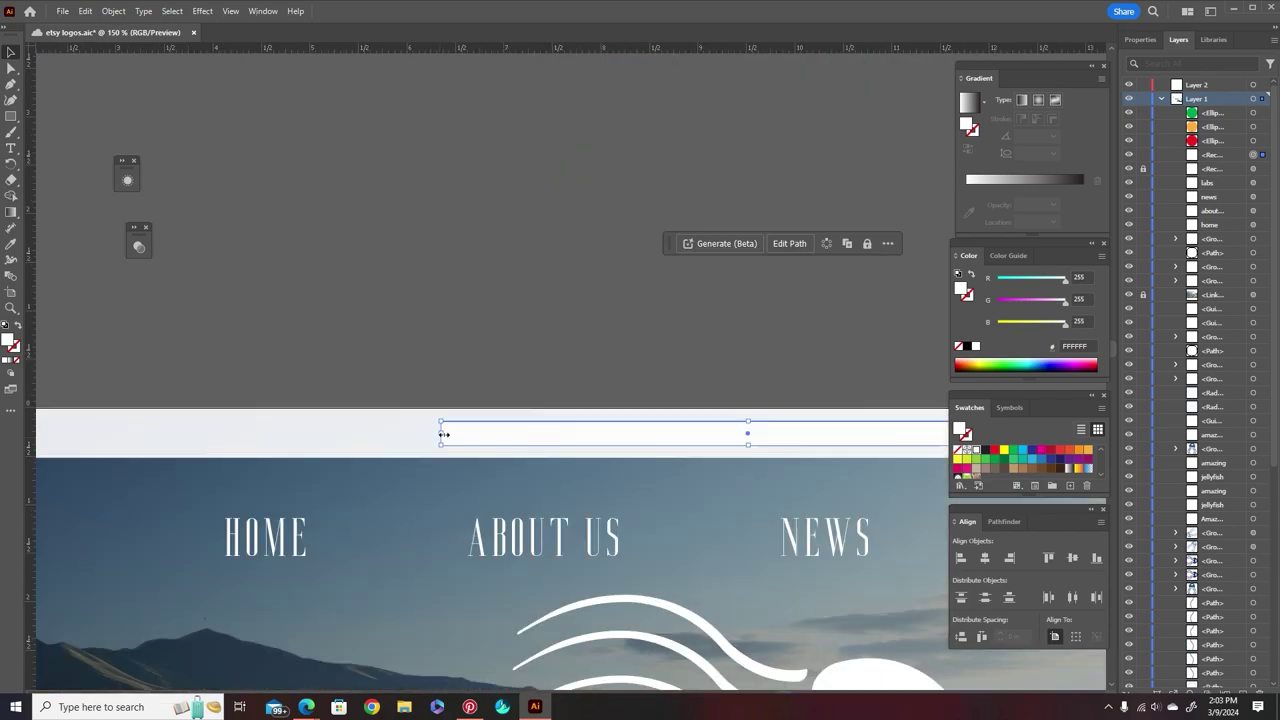
{"action": "scroll", "coordinate": [385, 442], "scroll_direction": "down", "scroll_amount": 2}
{"action": "left_click", "coordinate": [570, 365]}
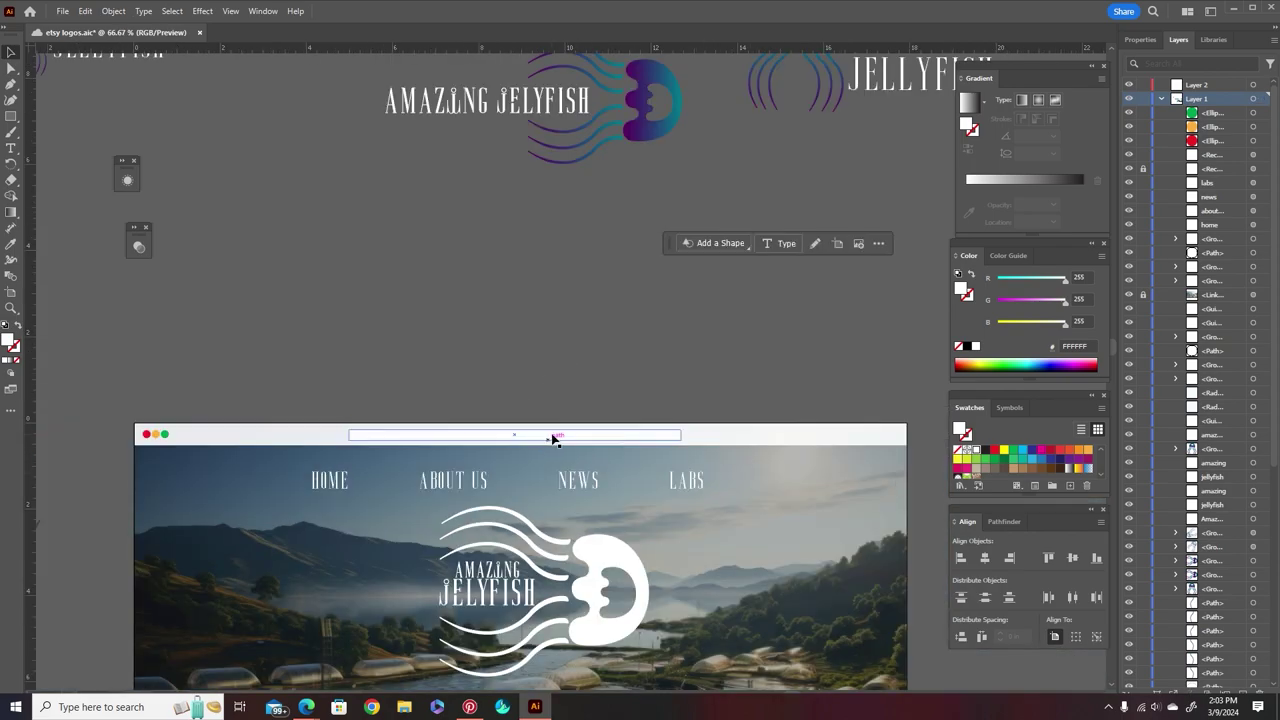
Fill the address field with light grey (D1D3D4).
{"action": "left_click", "coordinate": [551, 436]}
{"action": "left_click", "coordinate": [1140, 40]}
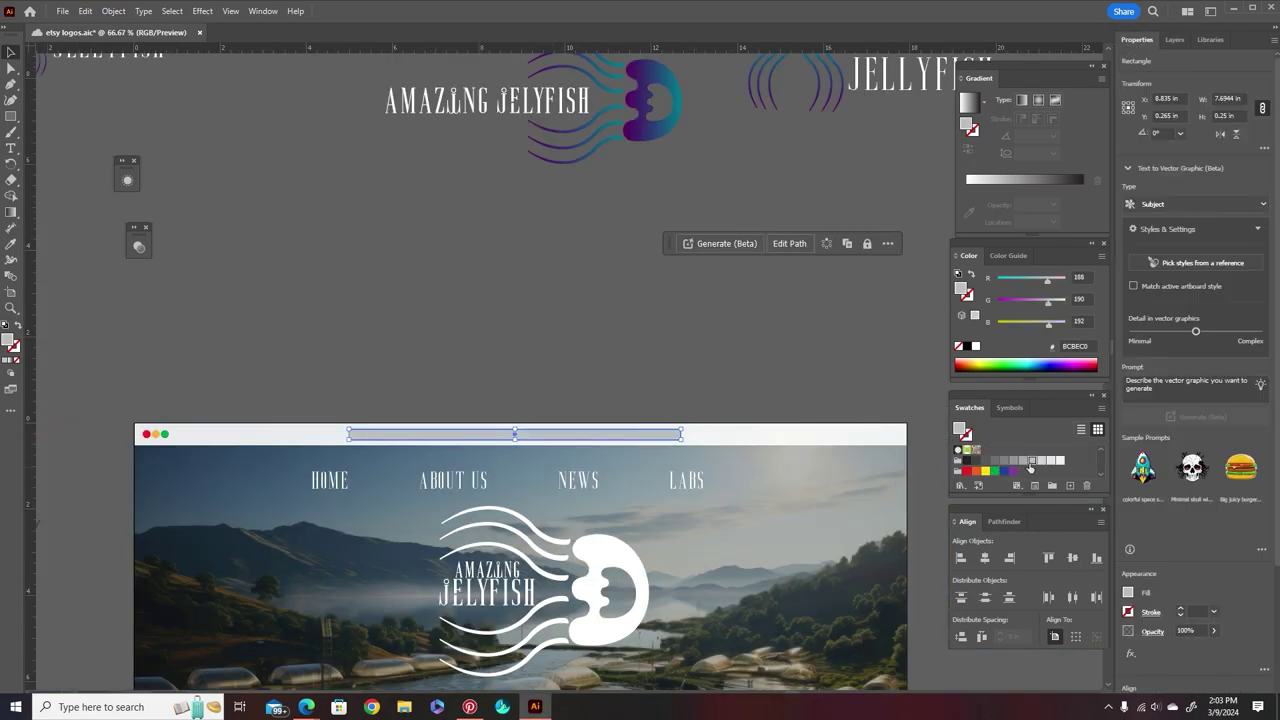
{"action": "left_click", "coordinate": [438, 410]}
{"action": "scroll", "coordinate": [438, 410], "scroll_direction": "up", "scroll_amount": 3}
{"action": "key", "text": "t"}
{"action": "left_click", "coordinate": [230, 478]}
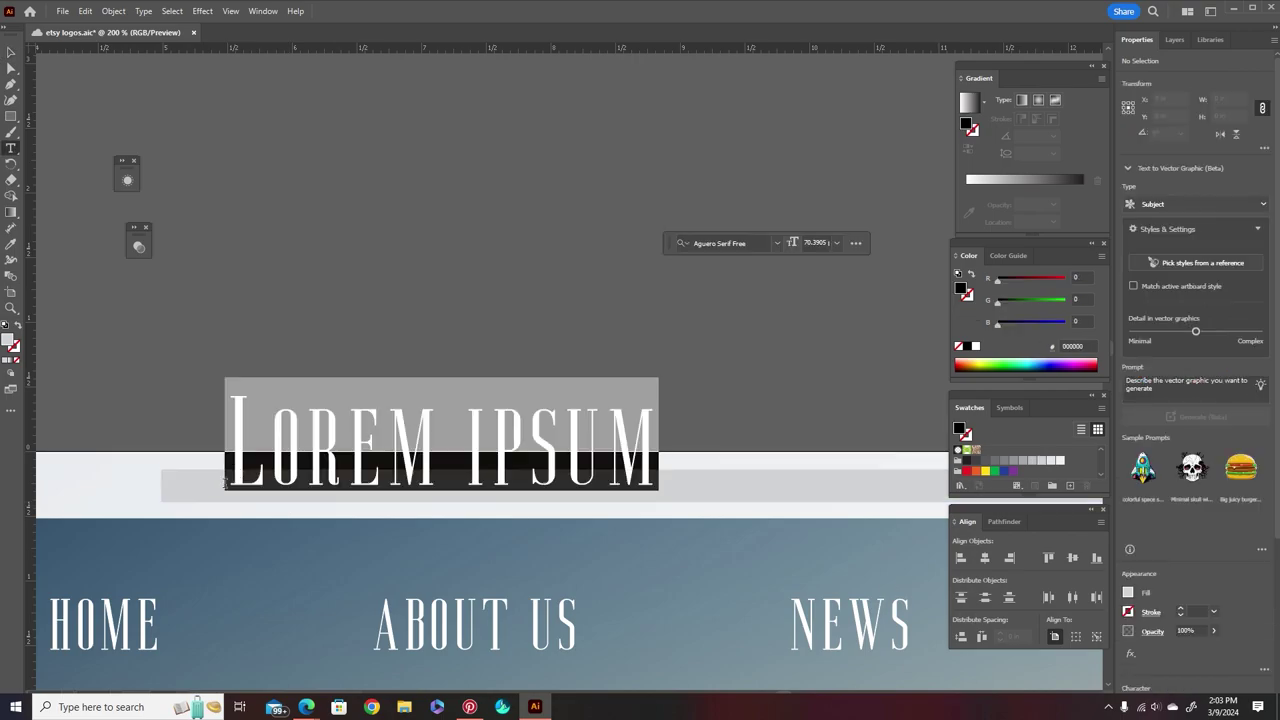
{"action": "type", "text": "HTTPS:"}
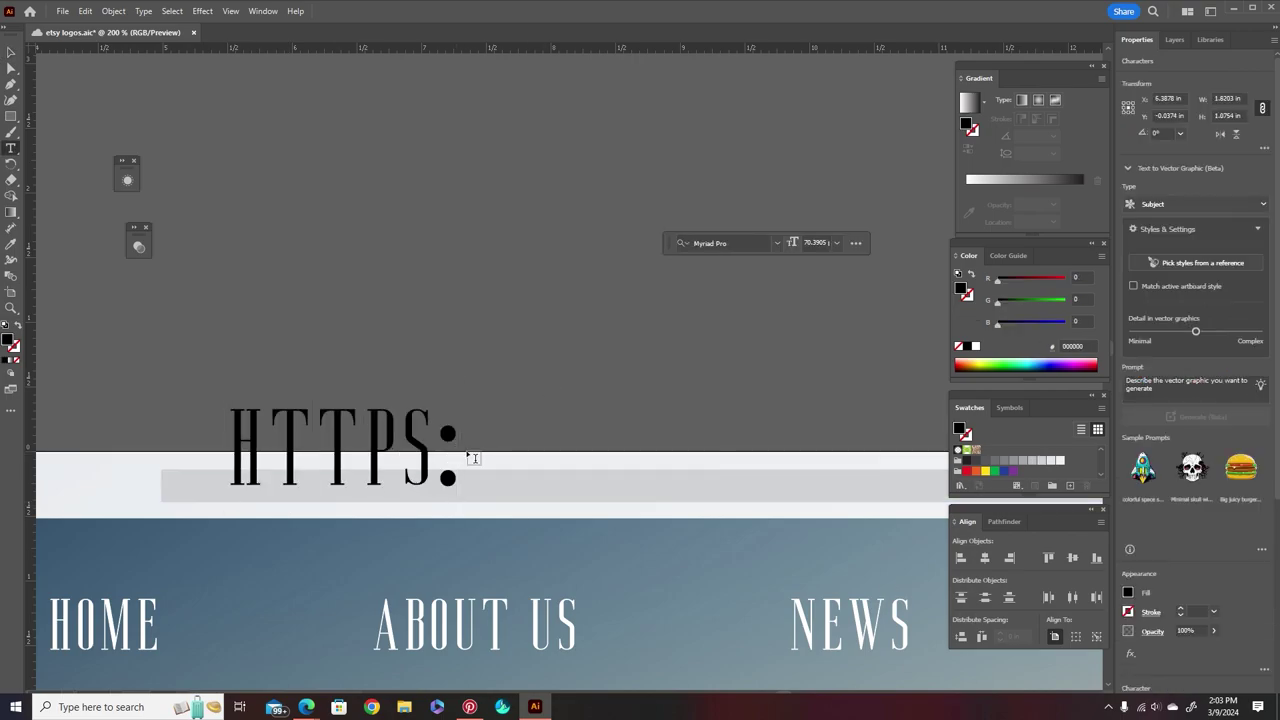
{"action": "type", "text": "//www."}
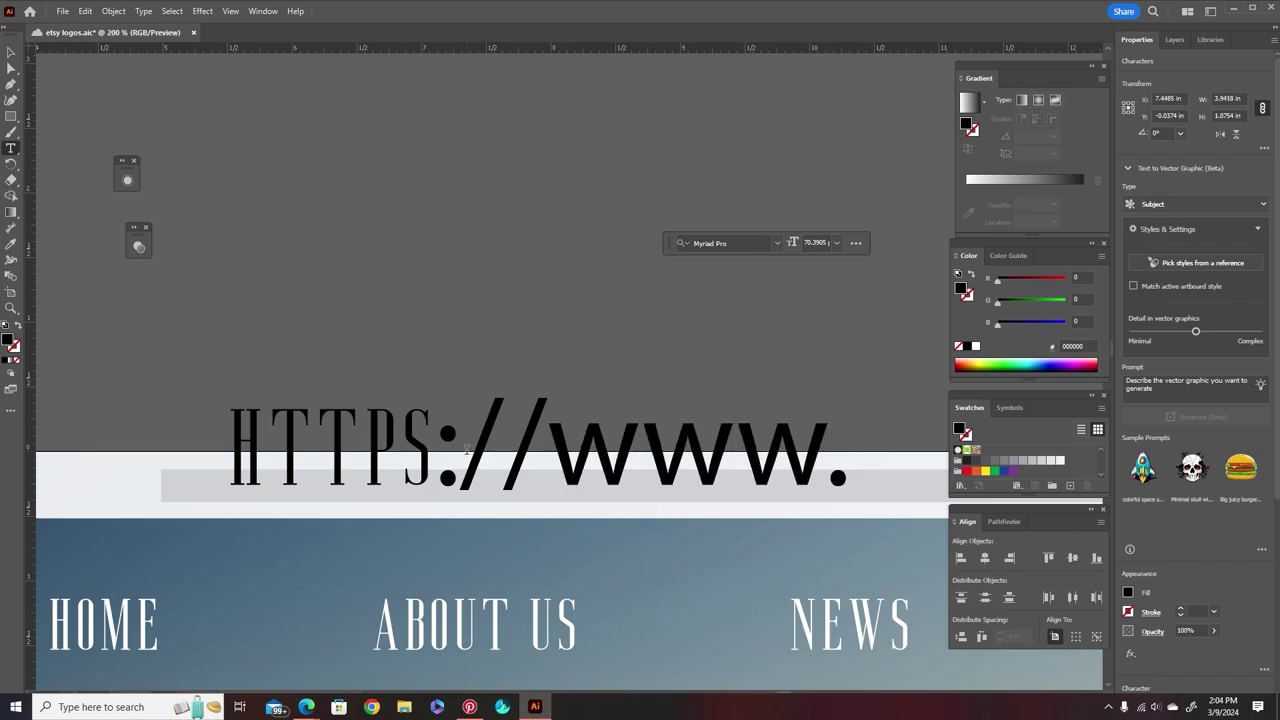
{"action": "type", "text": "amazing"}
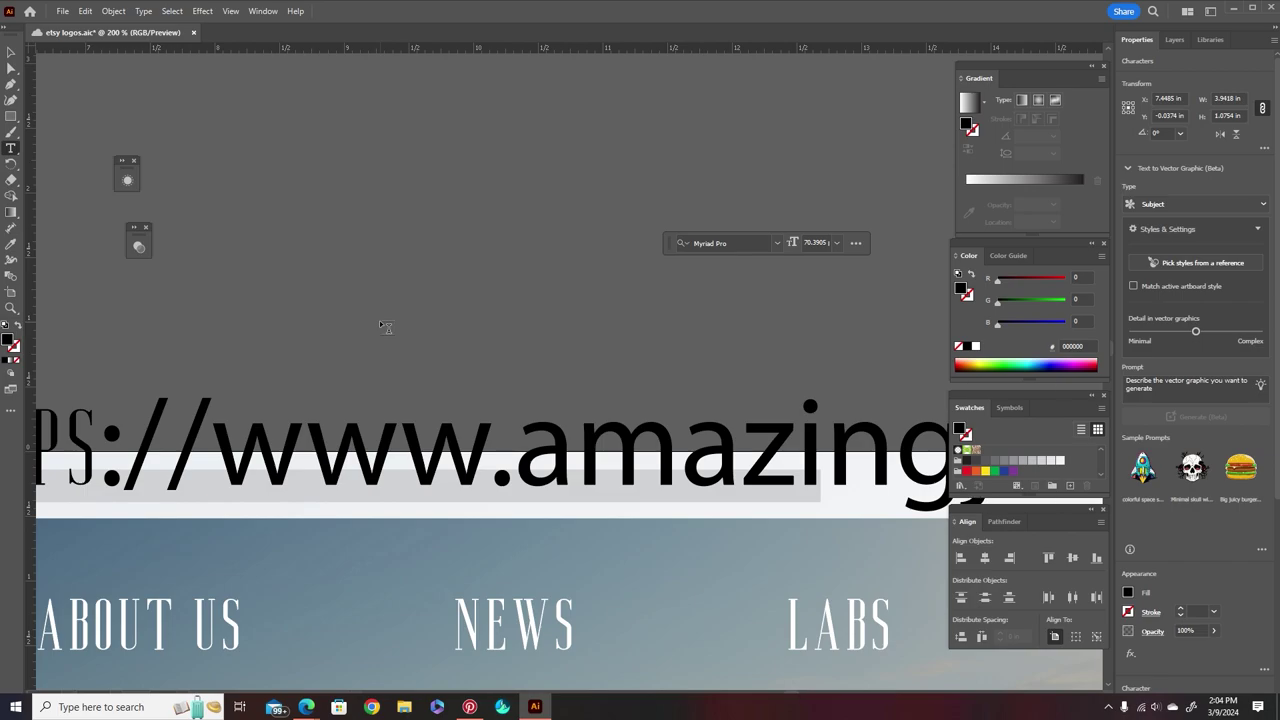
{"action": "type", "text": "jellyfish/research.org"}
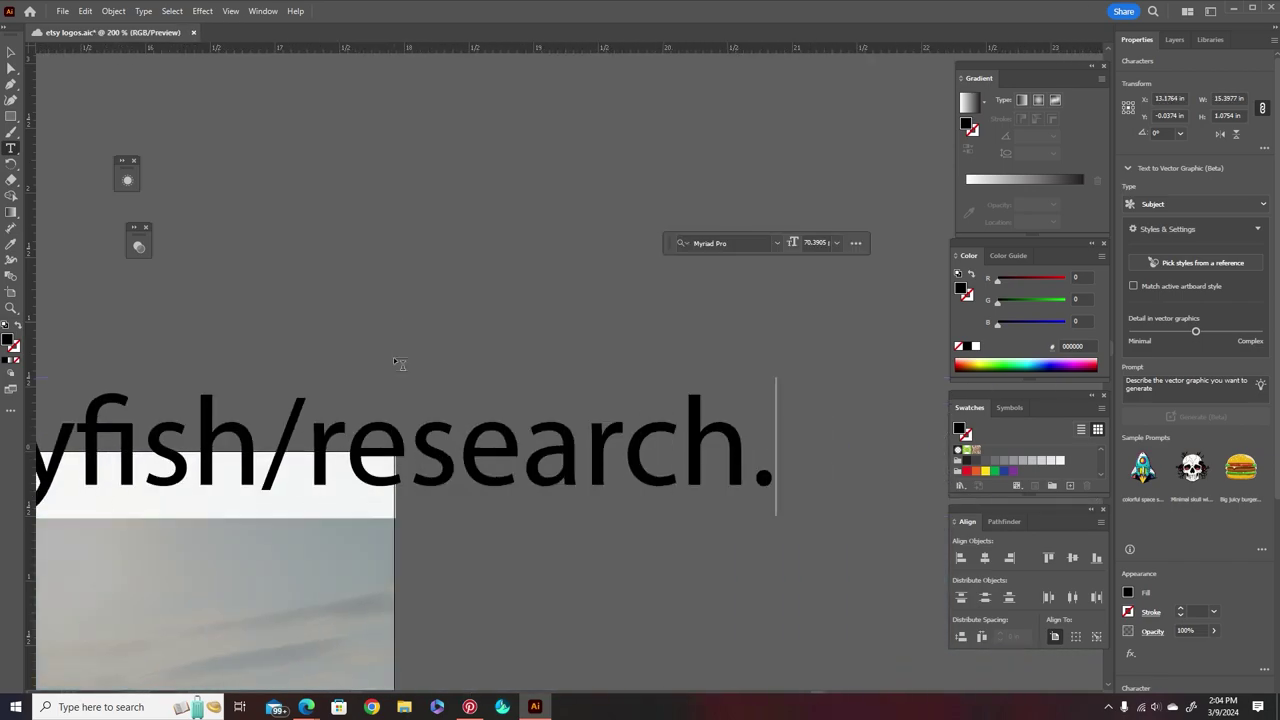
{"action": "left_click", "coordinate": [10, 52]}
Set the web address text's font to Myriad Variable Concept.
{"action": "scroll", "coordinate": [354, 195], "scroll_direction": "down", "scroll_amount": 2}
{"action": "scroll", "coordinate": [1181, 594], "scroll_direction": "down", "scroll_amount": 3}
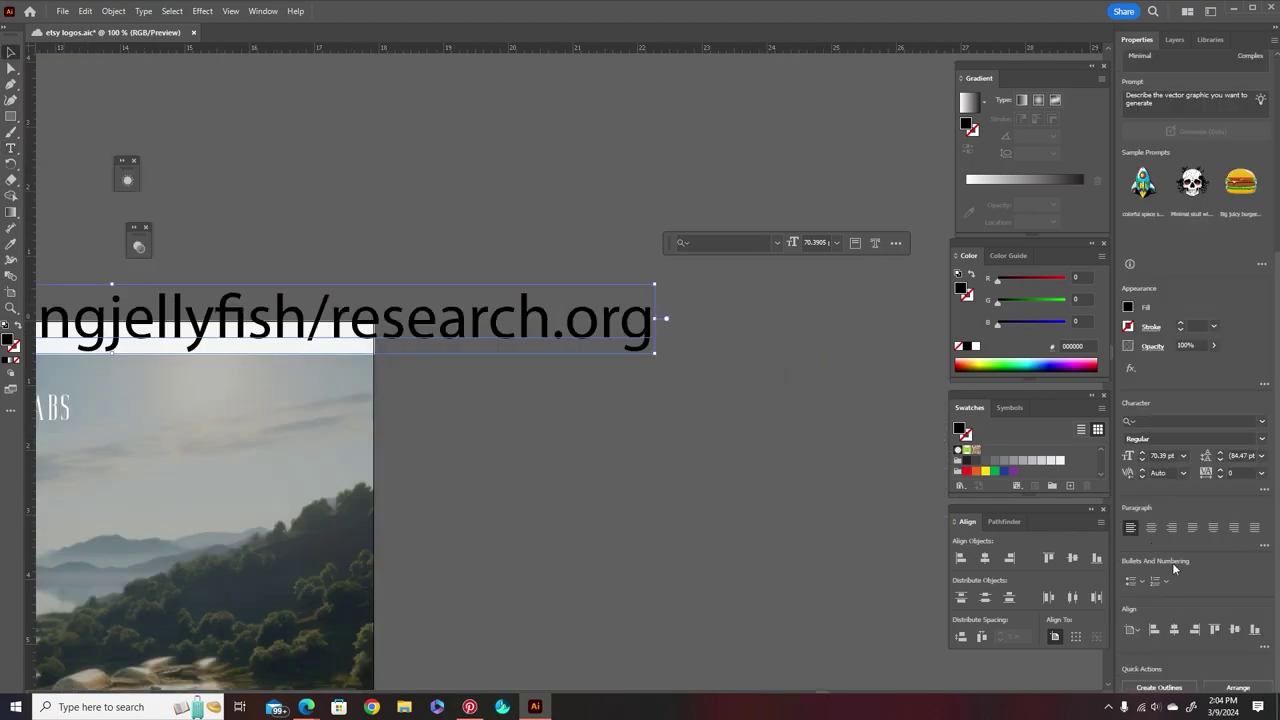
{"action": "scroll", "coordinate": [907, 546], "scroll_direction": "left", "scroll_amount": 4}
{"action": "left_click", "coordinate": [777, 243]}
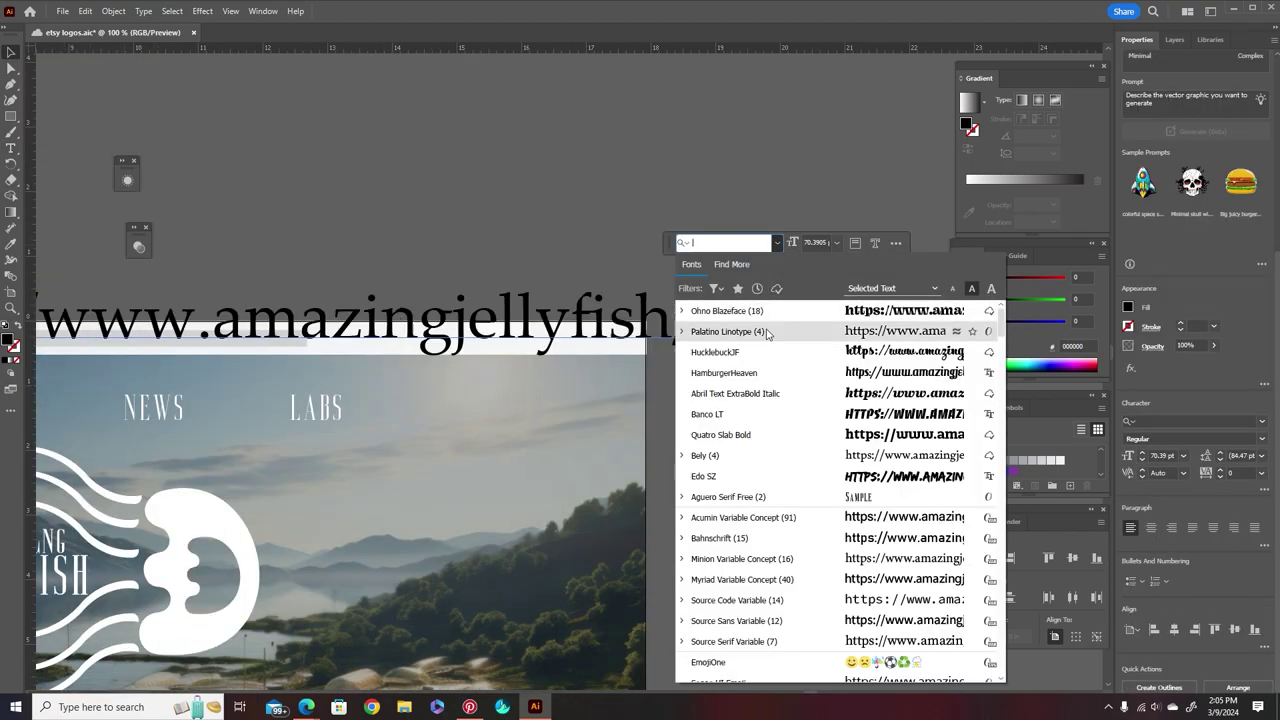
{"action": "left_click", "coordinate": [727, 396]}
{"action": "scroll", "coordinate": [640, 380], "scroll_direction": "left", "scroll_amount": 4}
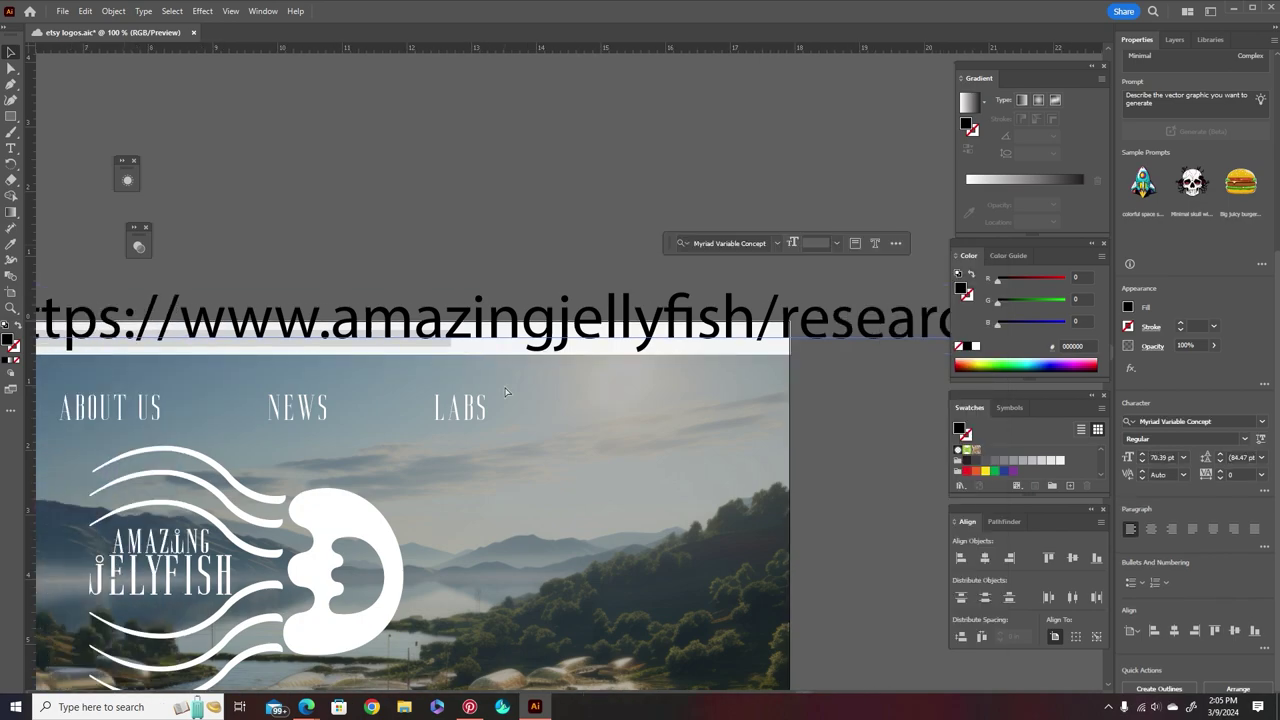
Scale the web address text down to about 14.66 pt and position it inside the grey address field.
{"action": "left_click_drag", "start_coordinate": [131, 286], "coordinate": [190, 332]}
{"action": "scroll", "coordinate": [380, 344], "scroll_direction": "up", "scroll_amount": 1}
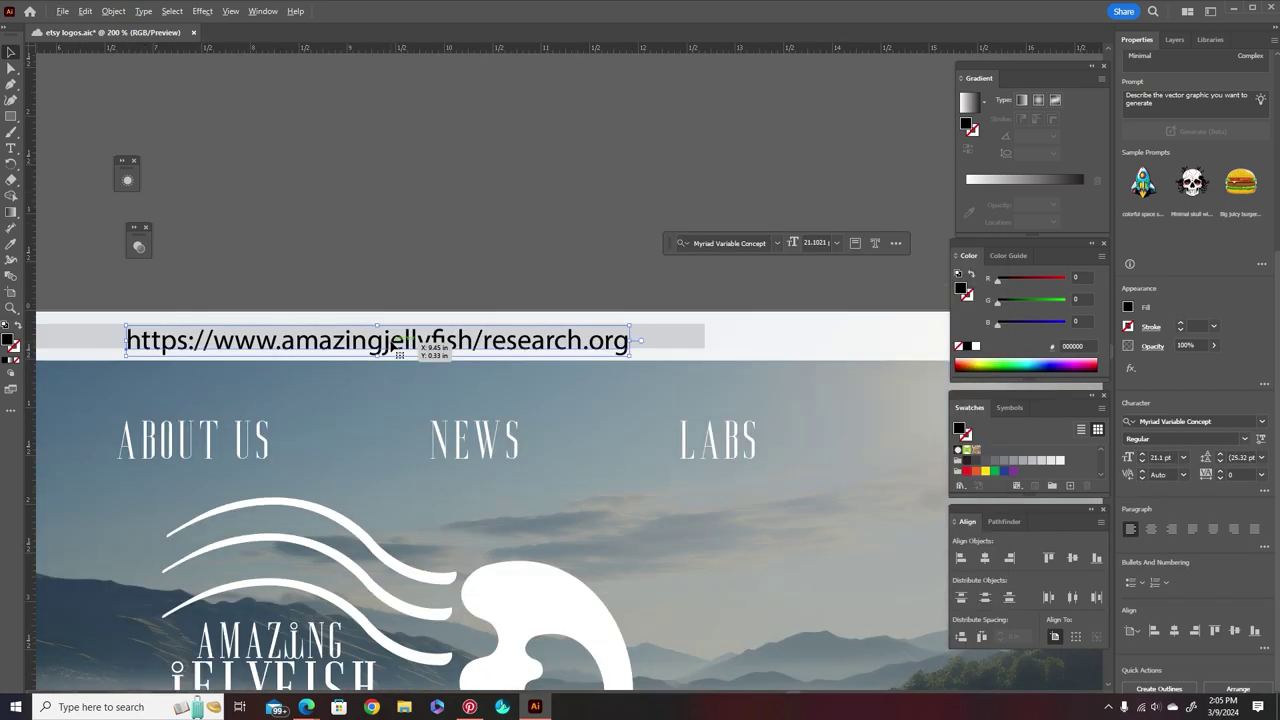
{"action": "scroll", "coordinate": [430, 346], "scroll_direction": "left", "scroll_amount": 2}
{"action": "left_click_drag", "start_coordinate": [500, 356], "coordinate": [471, 351]}
{"action": "left_click_drag", "start_coordinate": [714, 322], "coordinate": [677, 337]}
{"action": "left_click_drag", "start_coordinate": [447, 352], "coordinate": [515, 342]}
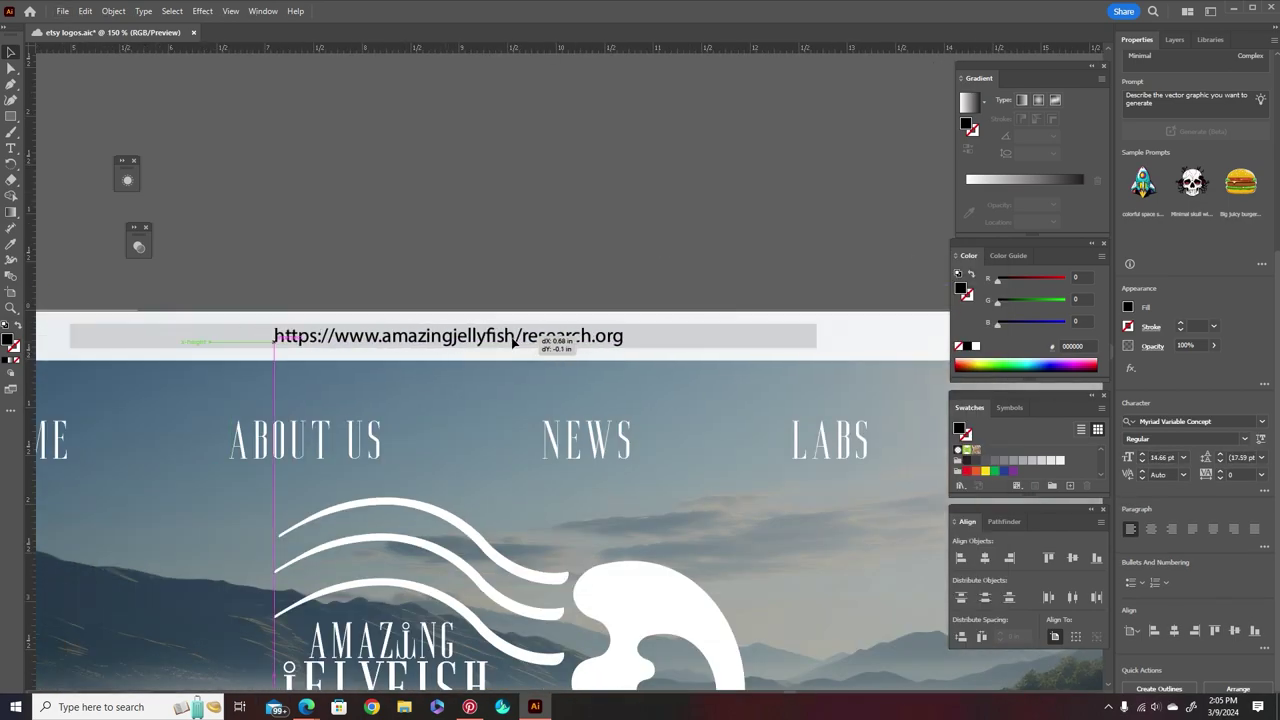
{"action": "left_click", "coordinate": [471, 355]}
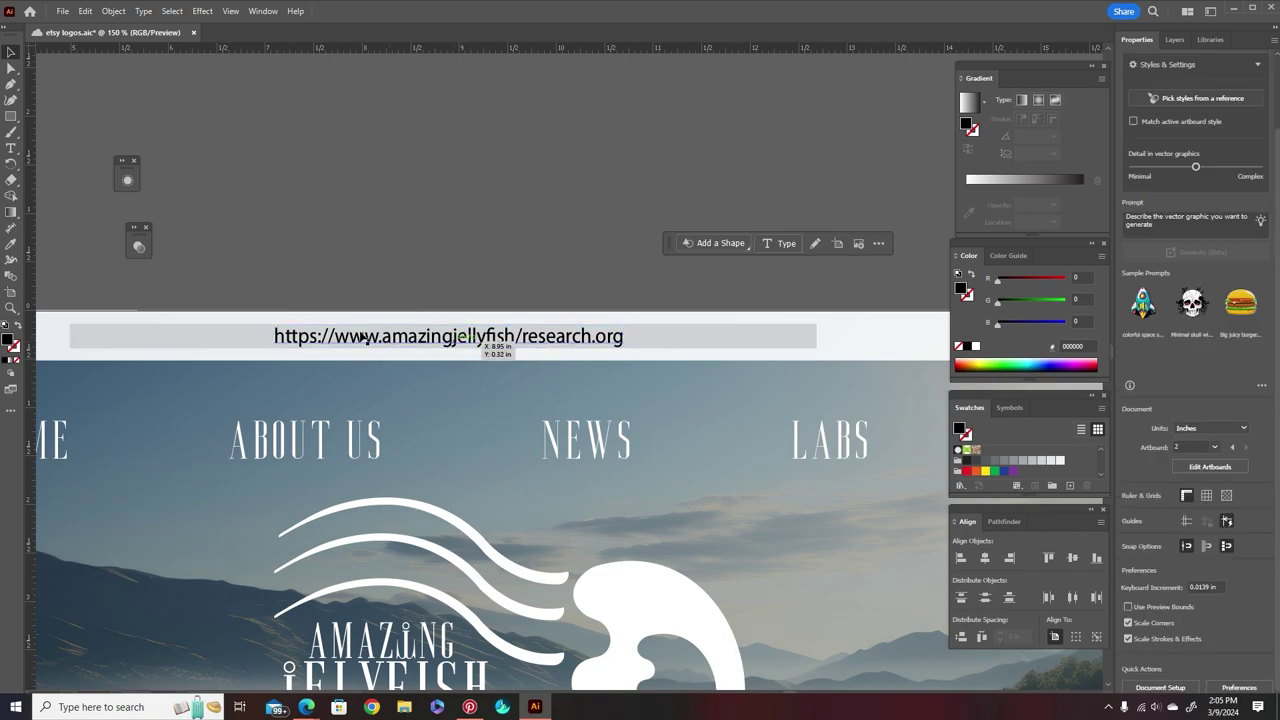
Centre the web address text and the grey address field horizontally on each other.
{"action": "left_click", "coordinate": [240, 338]}
{"action": "left_click", "coordinate": [295, 335], "text": "shift"}
{"action": "left_click", "coordinate": [985, 558]}
{"action": "left_click", "coordinate": [513, 283]}
{"action": "scroll", "coordinate": [511, 286], "scroll_direction": "down", "scroll_amount": 3}
{"action": "scroll", "coordinate": [480, 342], "scroll_direction": "up", "scroll_amount": 1}
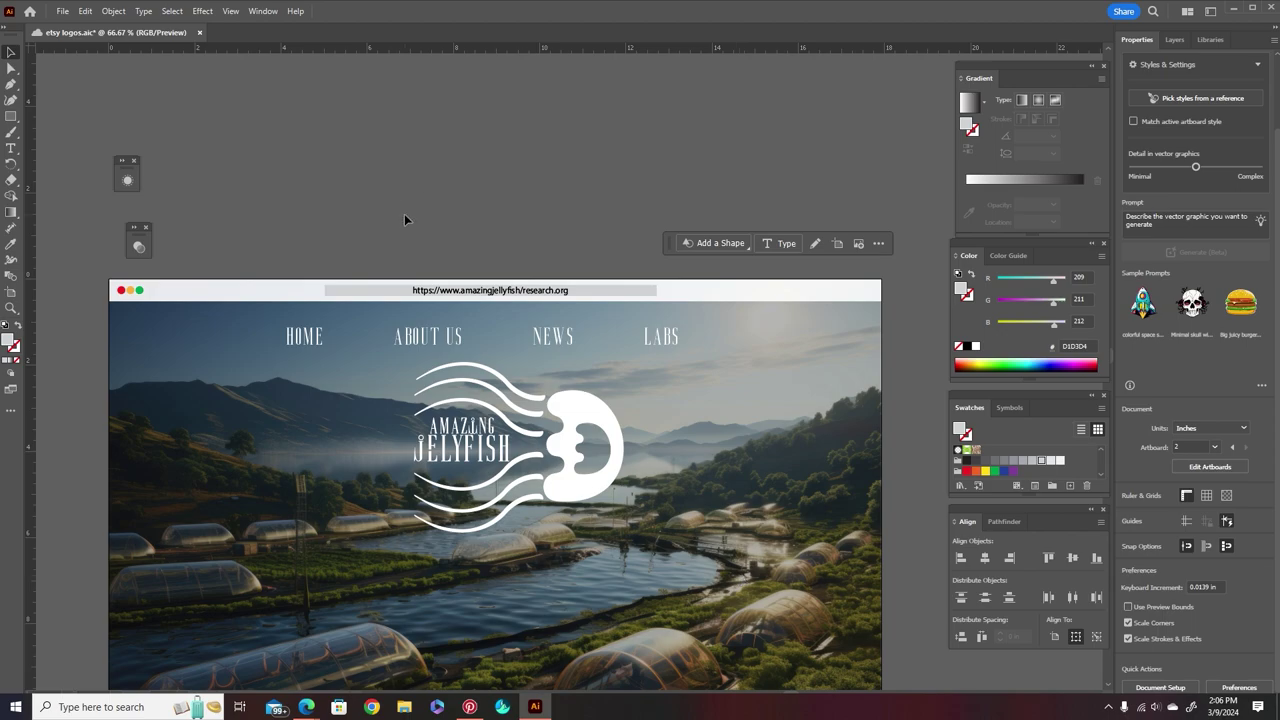
Copy the NEWS navigation word to below the logo and change the copy's text to SIGNUP.
{"action": "left_click", "coordinate": [546, 332]}
{"action": "left_click_drag", "start_coordinate": [558, 343], "coordinate": [505, 571], "text": "alt"}
{"action": "double_click", "coordinate": [505, 570]}
{"action": "key", "text": "ctrl+a"}
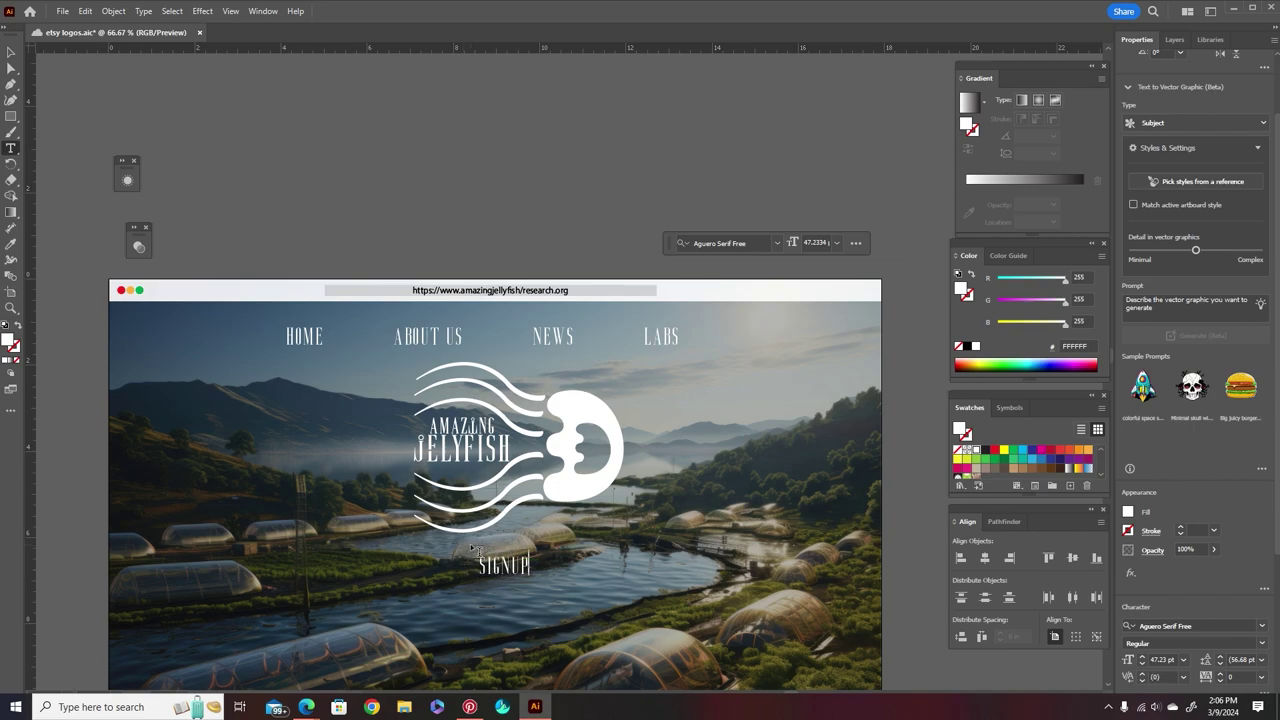
Enlarge the SIGNUP text to about 63 pt and duplicate it directly below as LOG IN.
{"action": "left_click", "coordinate": [552, 612]}
{"action": "left_click_drag", "start_coordinate": [530, 577], "coordinate": [518, 615]}
{"action": "key", "text": "shift+Up"}
{"action": "key", "text": "shift+Left"}
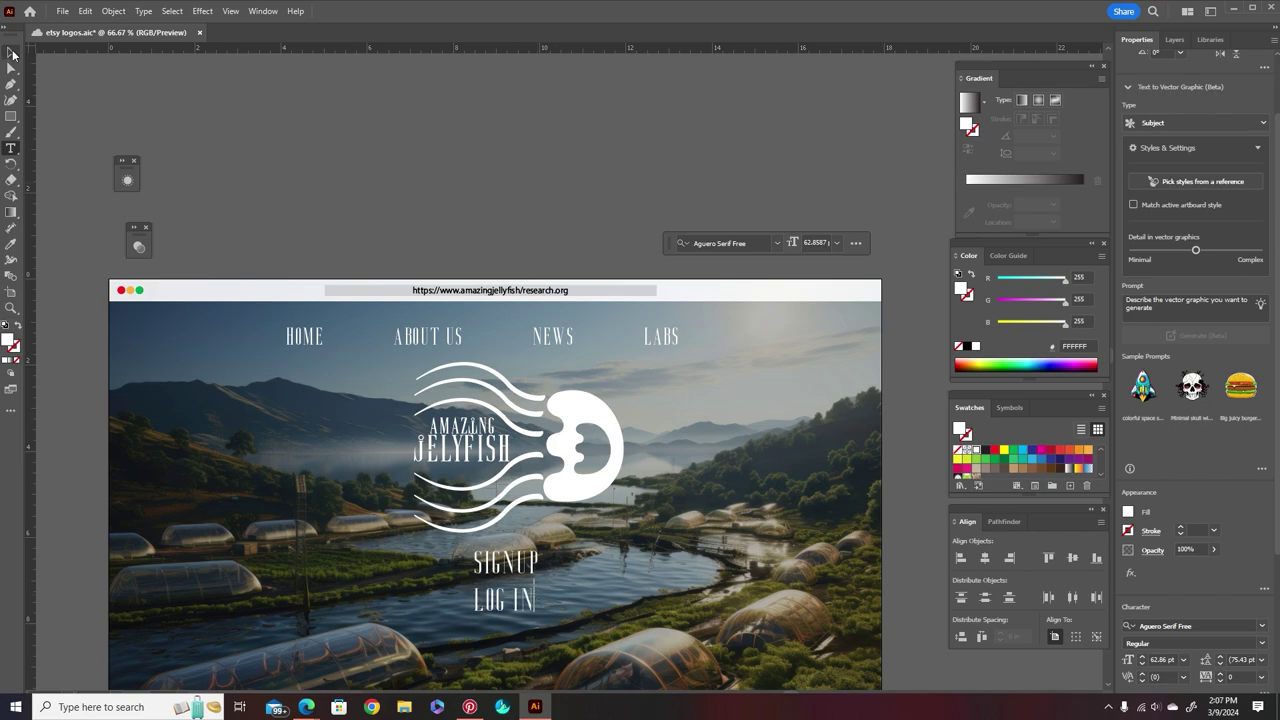
{"action": "left_click", "coordinate": [11, 52]}
Move the white logo lower in the mockup and enlarge the SIGNUP and LOG IN texts to about 81 pt beneath it.
{"action": "scroll", "coordinate": [530, 530], "scroll_direction": "down", "scroll_amount": 1}
{"action": "scroll", "coordinate": [547, 478], "scroll_direction": "down", "scroll_amount": 1}
{"action": "left_click_drag", "start_coordinate": [548, 477], "coordinate": [500, 446]}
{"action": "left_click_drag", "start_coordinate": [510, 452], "coordinate": [510, 482]}
{"action": "left_click_drag", "start_coordinate": [457, 298], "coordinate": [575, 400]}
{"action": "left_click_drag", "start_coordinate": [575, 378], "coordinate": [575, 400]}
{"action": "left_click_drag", "start_coordinate": [476, 467], "coordinate": [521, 487]}
{"action": "left_click", "coordinate": [688, 557]}
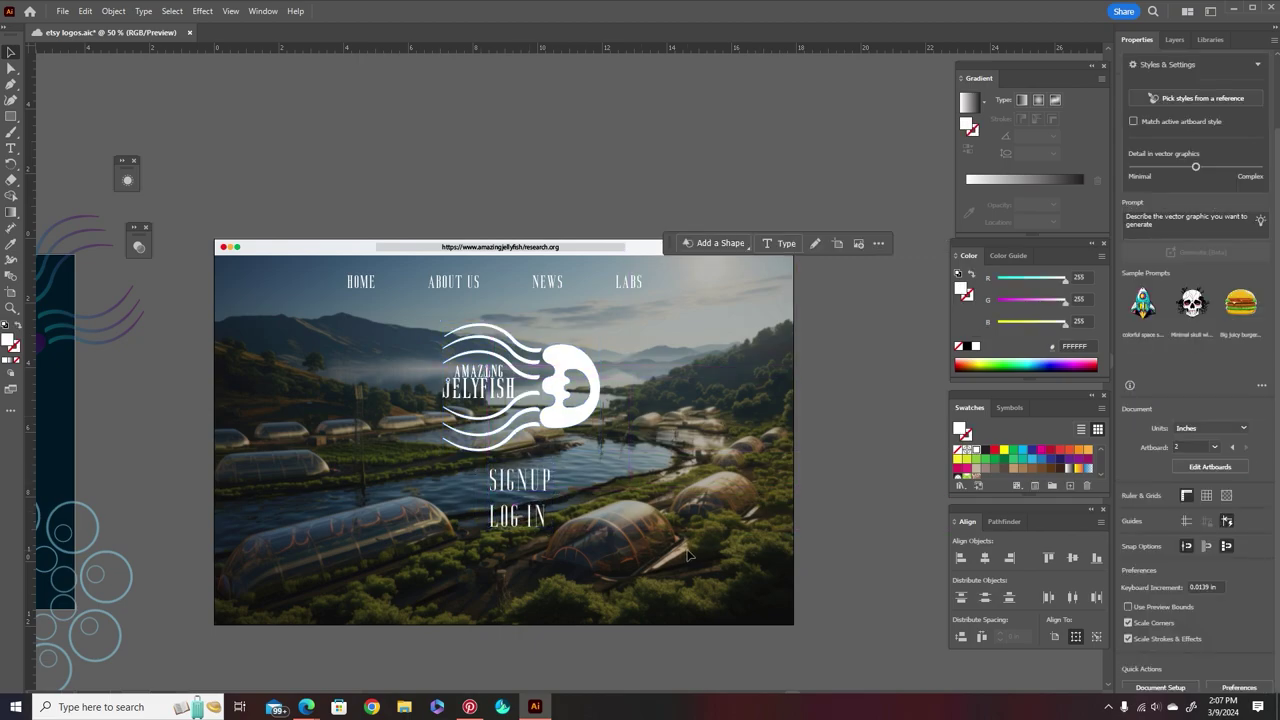
Try out an underline on the SIGNUP text.
{"action": "left_click", "coordinate": [522, 487]}
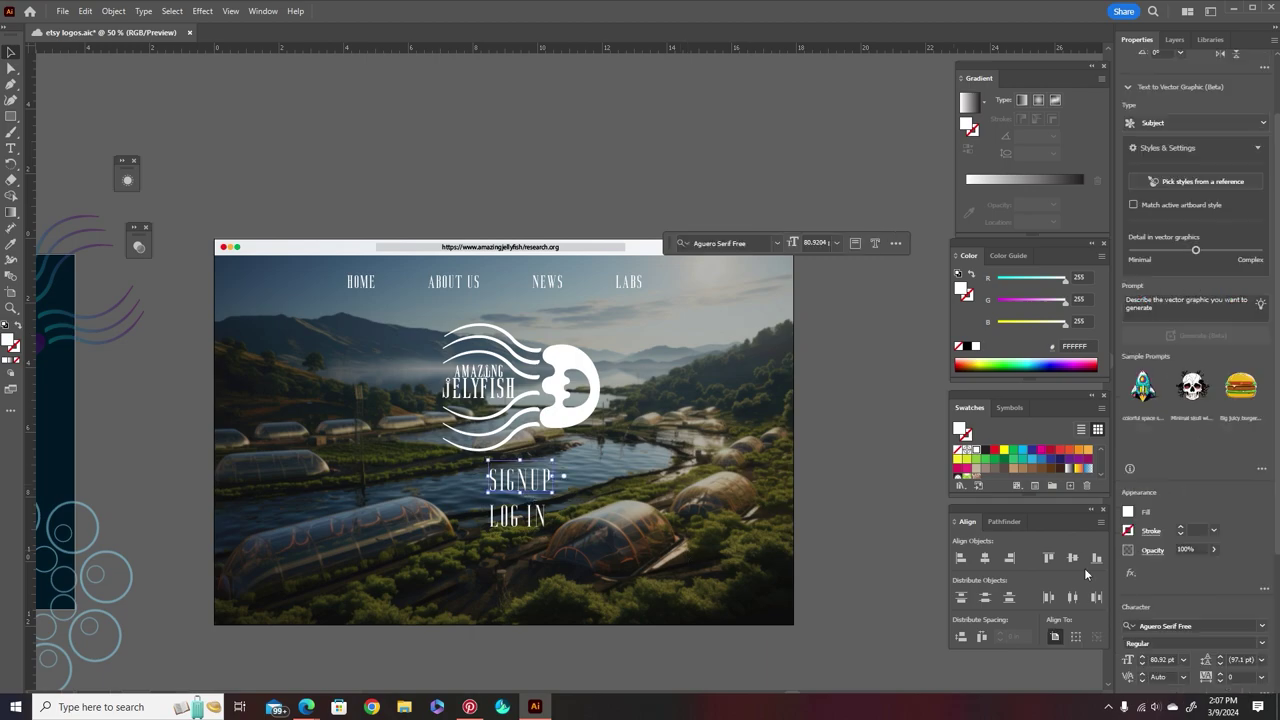
{"action": "scroll", "coordinate": [1162, 321], "scroll_direction": "down", "scroll_amount": 3}
{"action": "left_click", "coordinate": [1264, 489]}
{"action": "left_click", "coordinate": [1241, 408]}
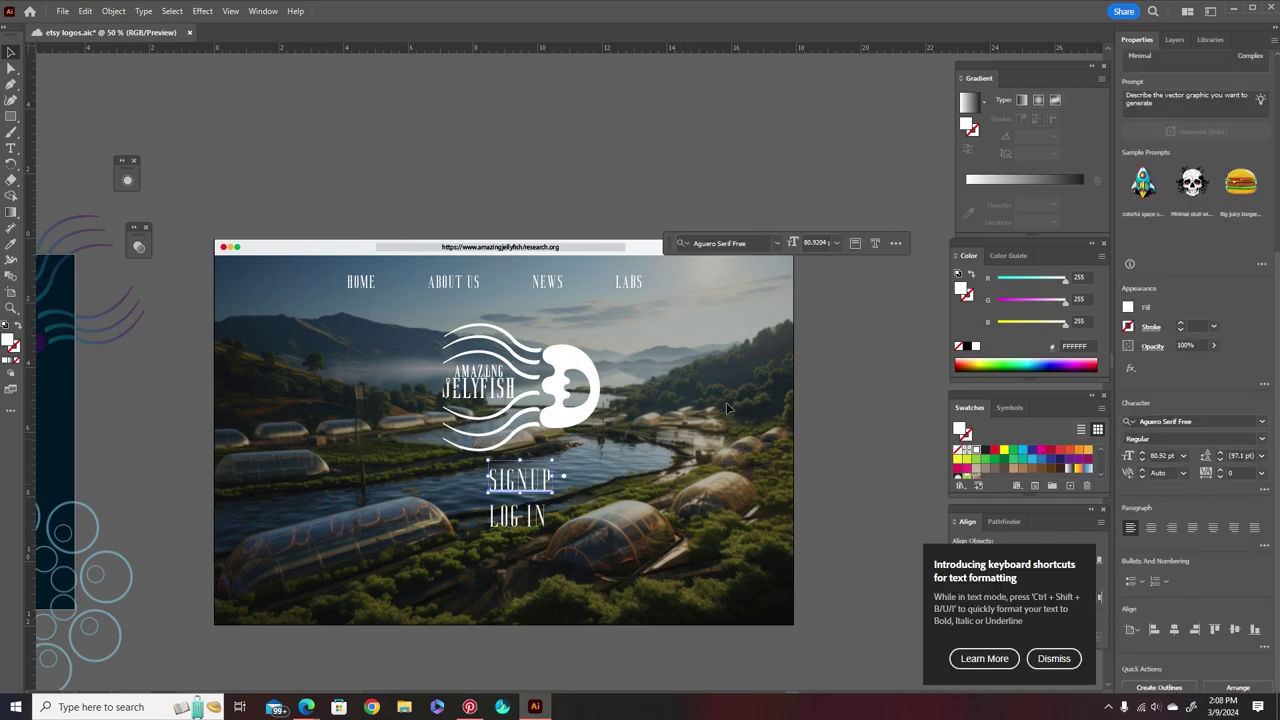
{"action": "left_click", "coordinate": [129, 126]}
{"action": "key", "text": "ctrl+z"}
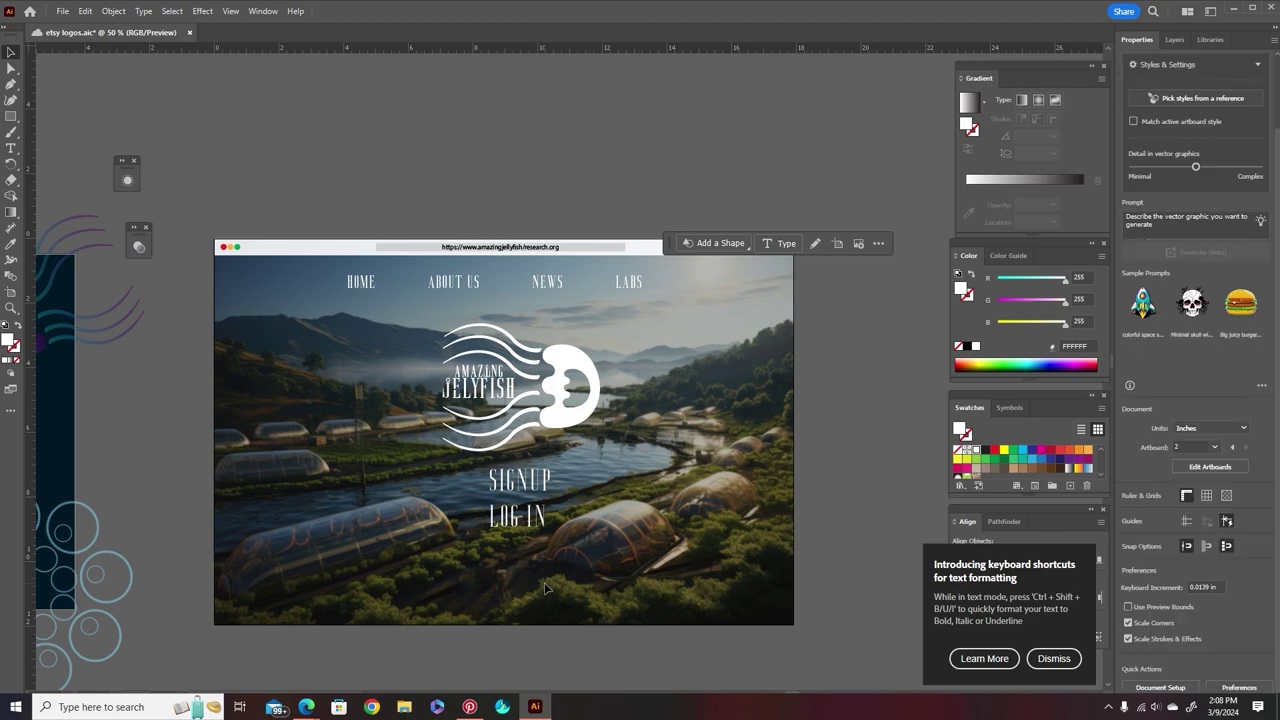
Start editing the artboards and examine the options of Artboard 2.
{"action": "scroll", "coordinate": [509, 287], "scroll_direction": "down", "scroll_amount": 2}
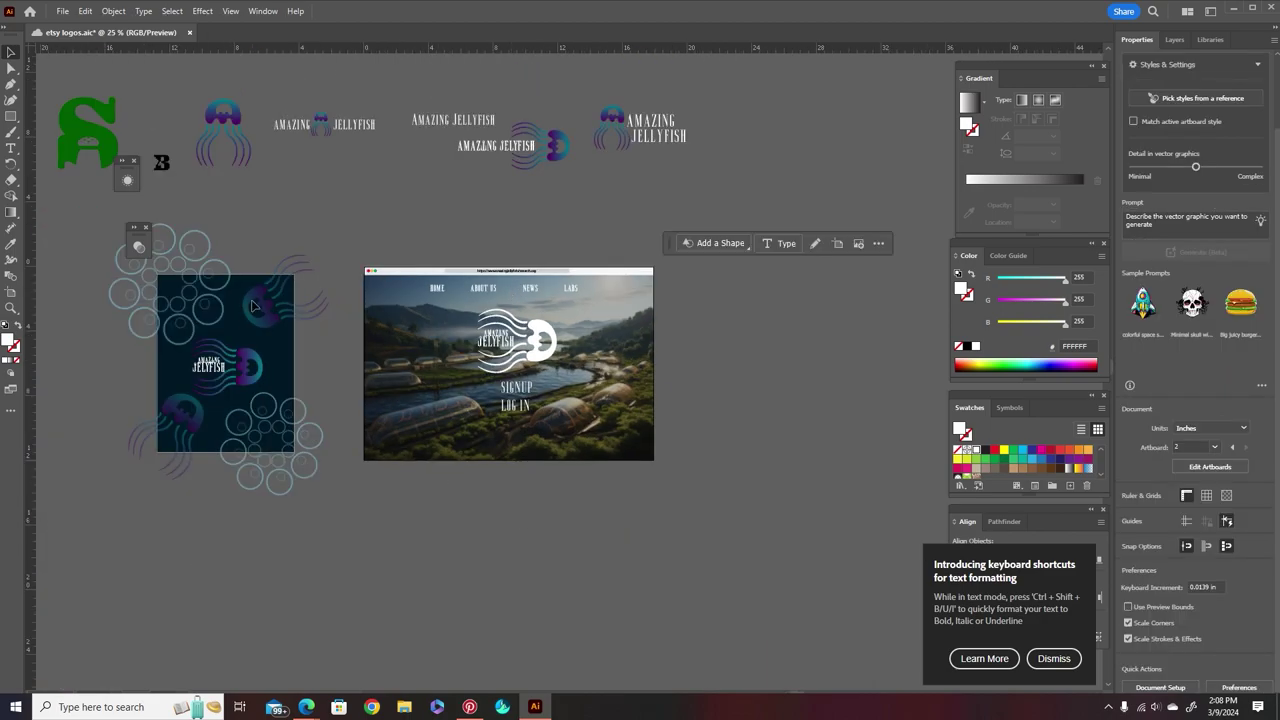
{"action": "key", "text": "shift+o"}
{"action": "key", "text": "ctrl+z"}
{"action": "key", "text": "ctrl+z"}
{"action": "left_click", "coordinate": [1194, 176]}
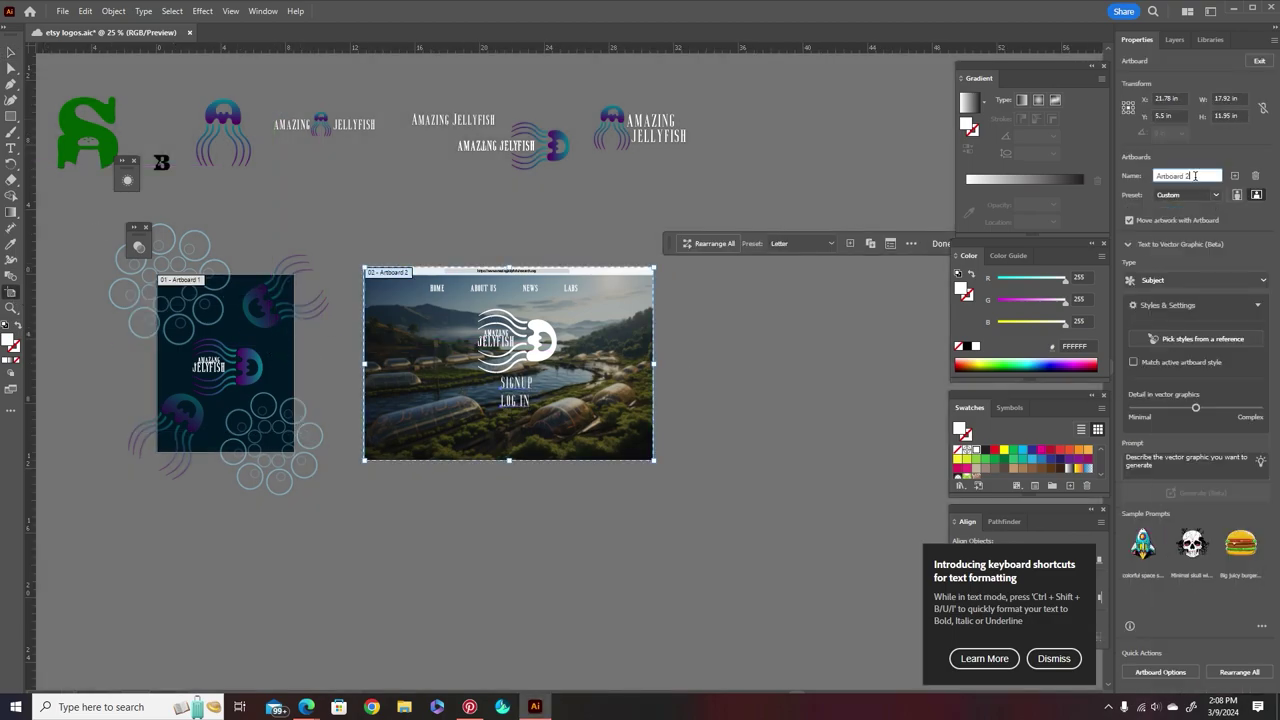
{"action": "left_click", "coordinate": [1161, 672]}
{"action": "left_click", "coordinate": [663, 536]}
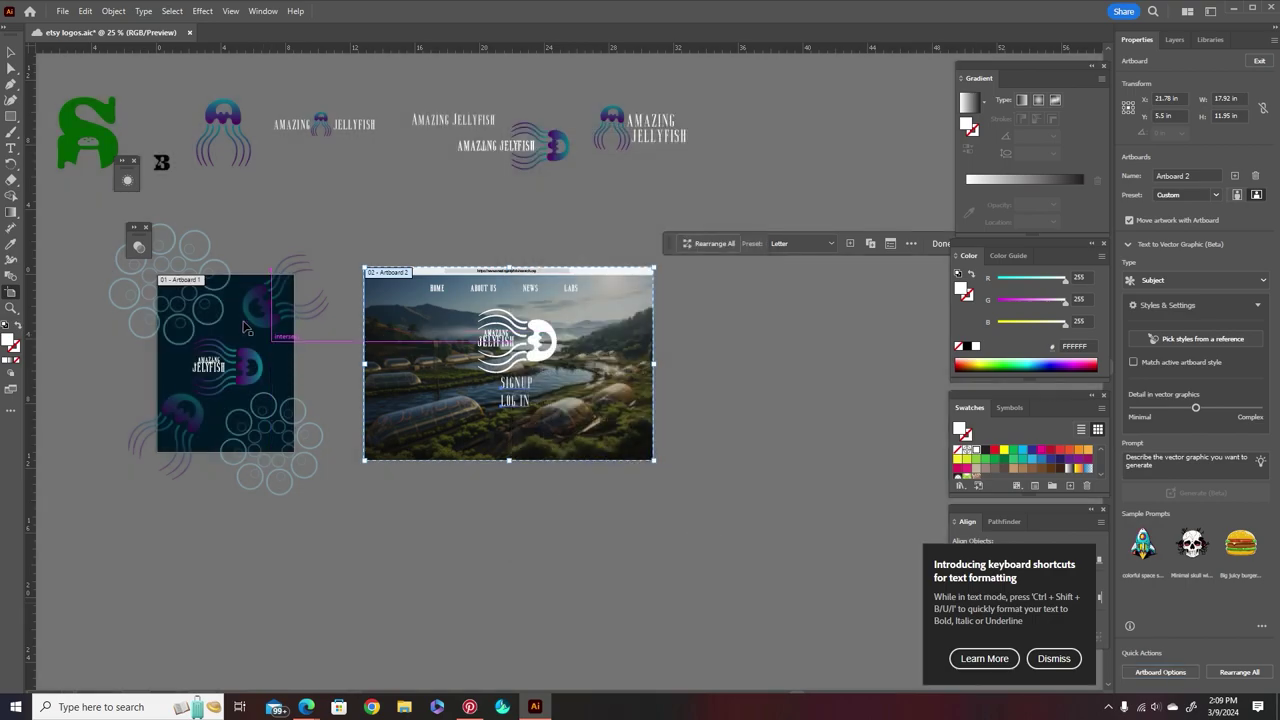
Try portrait and landscape orientations on the two existing artboards.
{"action": "left_click", "coordinate": [180, 279]}
{"action": "left_click", "coordinate": [1237, 195]}
{"action": "left_click", "coordinate": [509, 364]}
{"action": "left_click", "coordinate": [1237, 195]}
{"action": "left_click", "coordinate": [1256, 195]}
{"action": "left_click", "coordinate": [280, 347]}
{"action": "left_click", "coordinate": [1256, 195]}
{"action": "left_click", "coordinate": [1237, 195]}
Add a new portrait Letter artboard, 8.5 x 11 in, beside the website mockup and leave artboard editing.
{"action": "left_click", "coordinate": [1236, 176]}
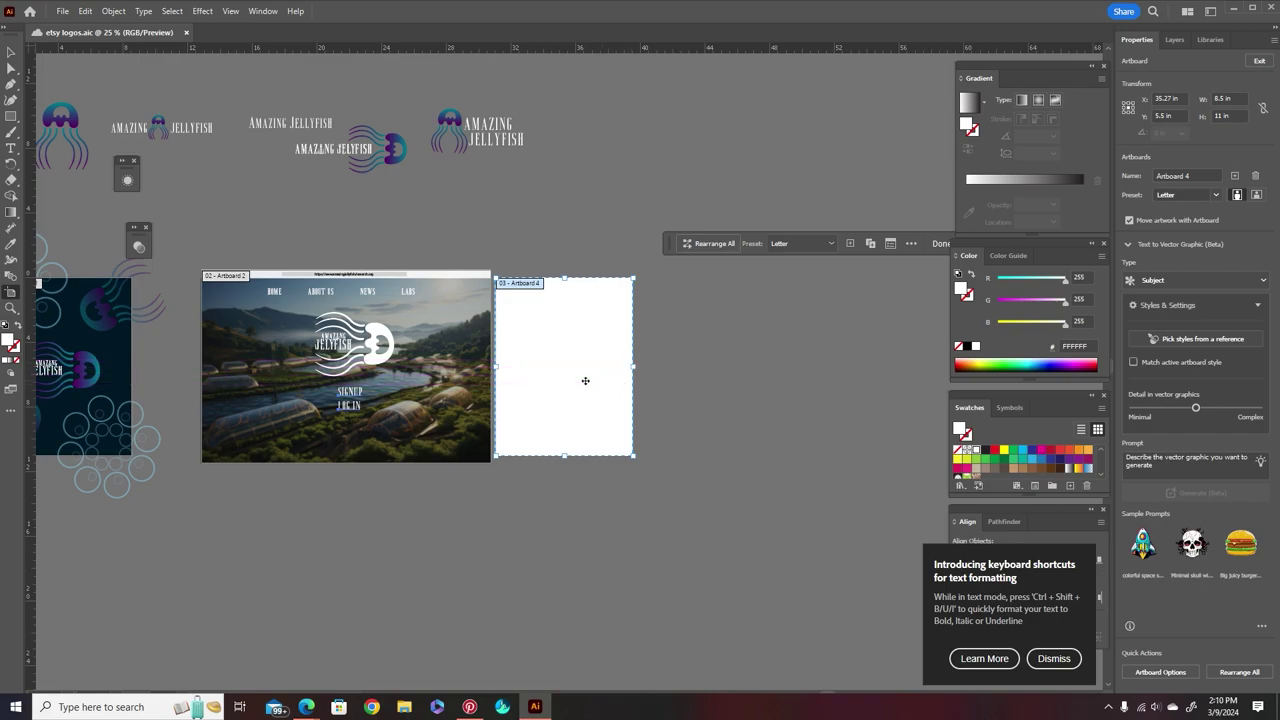
{"action": "scroll", "coordinate": [586, 383], "scroll_direction": "left", "scroll_amount": 7}
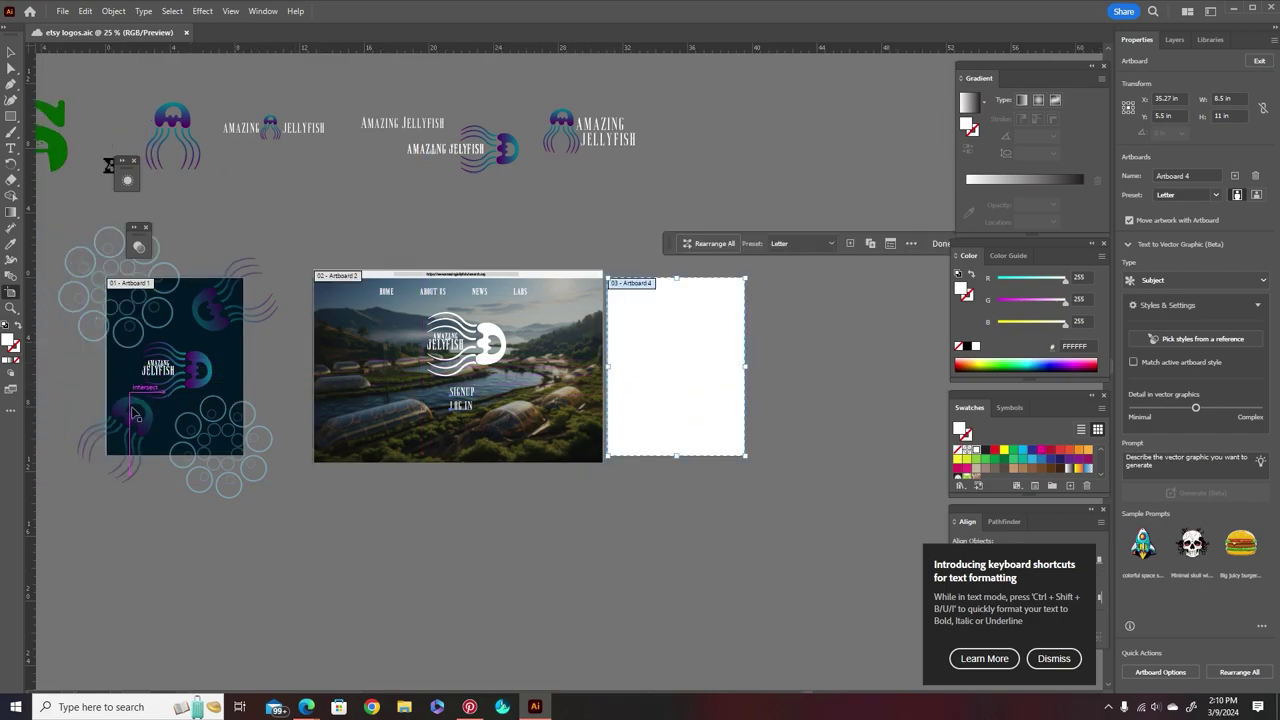
{"action": "key", "text": "Escape"}
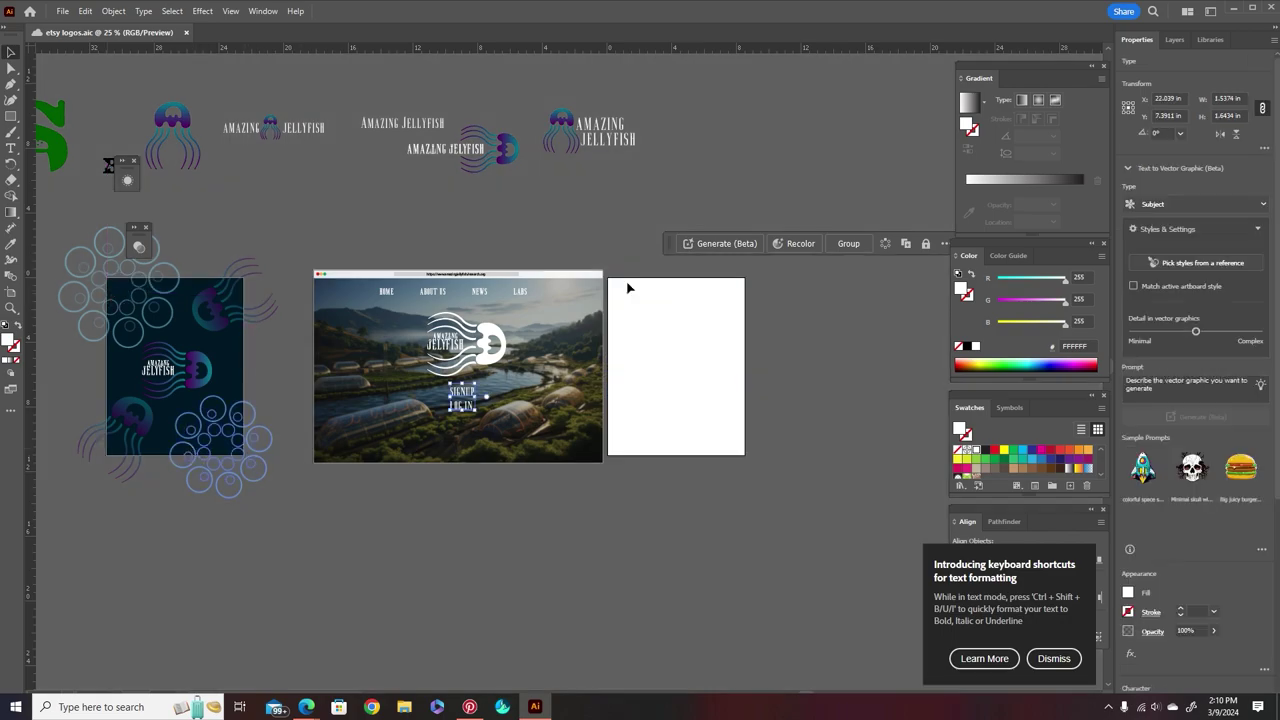
Draw a header band across the top of the new artboard and fill it with the first artboard's dark navy (021826).
{"action": "left_click", "coordinate": [9, 121]}
{"action": "scroll", "coordinate": [640, 254], "scroll_direction": "up", "scroll_amount": 1}
{"action": "mouse_move", "coordinate": [597, 289]}
{"action": "left_mouse_down"}
{"action": "mouse_move", "coordinate": [763, 301]}
{"action": "mouse_move", "coordinate": [780, 318]}
{"action": "left_mouse_up"}
{"action": "left_click_drag", "start_coordinate": [687, 318], "coordinate": [687, 342]}
{"action": "key", "text": "i"}
{"action": "left_click", "coordinate": [79, 346]}
{"action": "key", "text": "v"}
Copy the gradient jellyfish logo from the first artboard and scale it down to fit the navy header band.
{"action": "scroll", "coordinate": [117, 415], "scroll_direction": "left", "scroll_amount": 6}
{"action": "scroll", "coordinate": [146, 420], "scroll_direction": "right", "scroll_amount": 2}
{"action": "left_click", "coordinate": [108, 402]}
{"action": "left_click_drag", "start_coordinate": [108, 402], "coordinate": [768, 316]}
{"action": "scroll", "coordinate": [828, 312], "scroll_direction": "up", "scroll_amount": 1}
{"action": "left_click_drag", "start_coordinate": [775, 271], "coordinate": [747, 322]}
{"action": "left_click_drag", "start_coordinate": [765, 283], "coordinate": [740, 318]}
{"action": "left_click", "coordinate": [671, 389]}
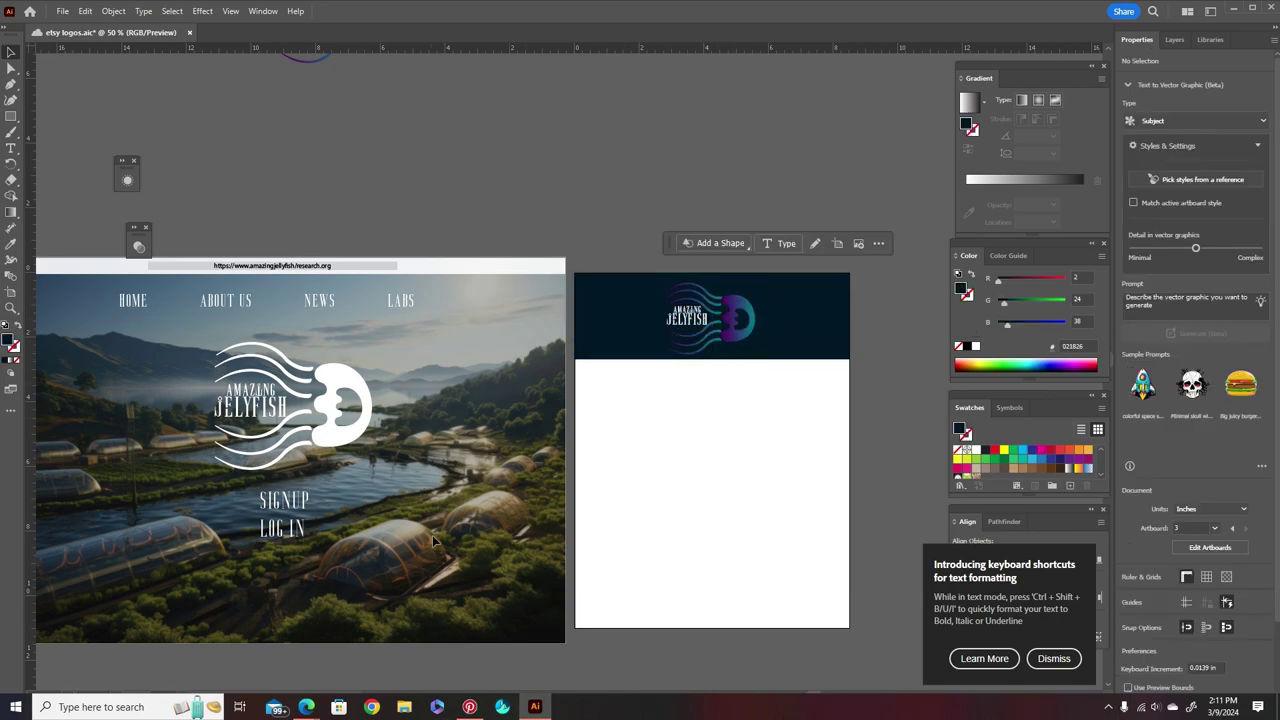
Place a scaled-down copy of the whole website mockup to the right of the third artboard.
{"action": "scroll", "coordinate": [220, 395], "scroll_direction": "down", "scroll_amount": 2}
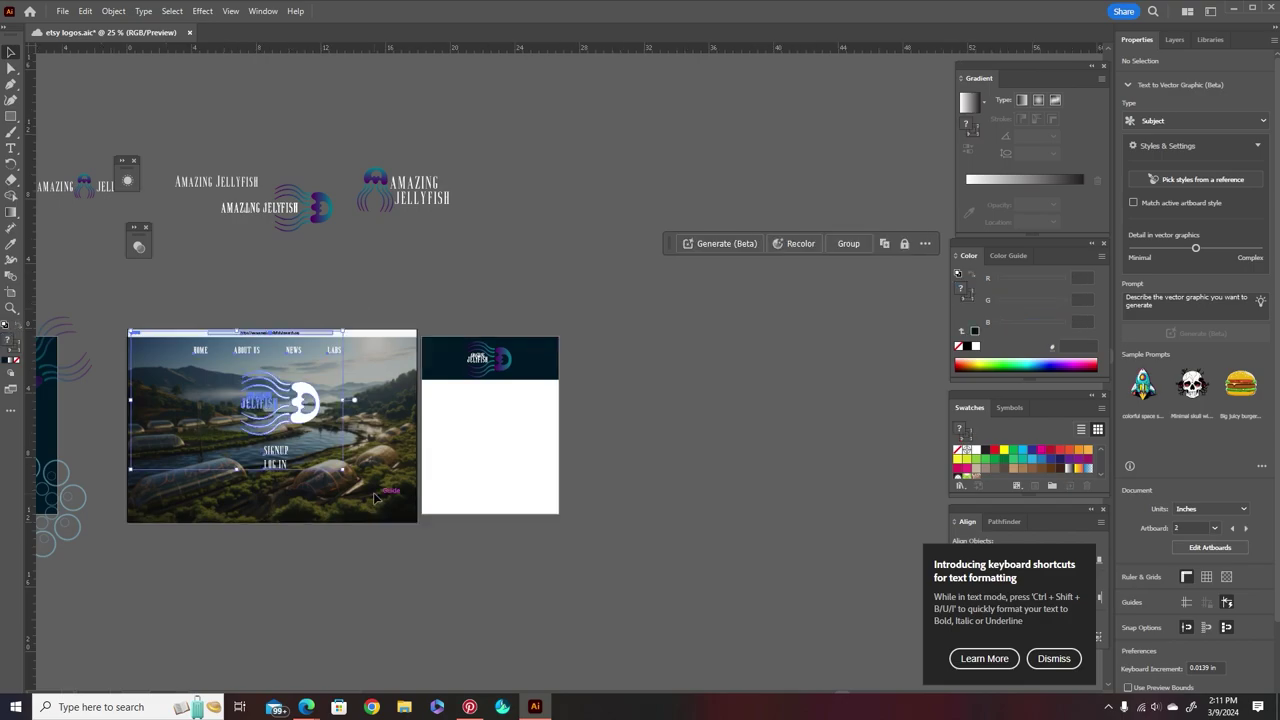
{"action": "left_click", "coordinate": [1177, 39]}
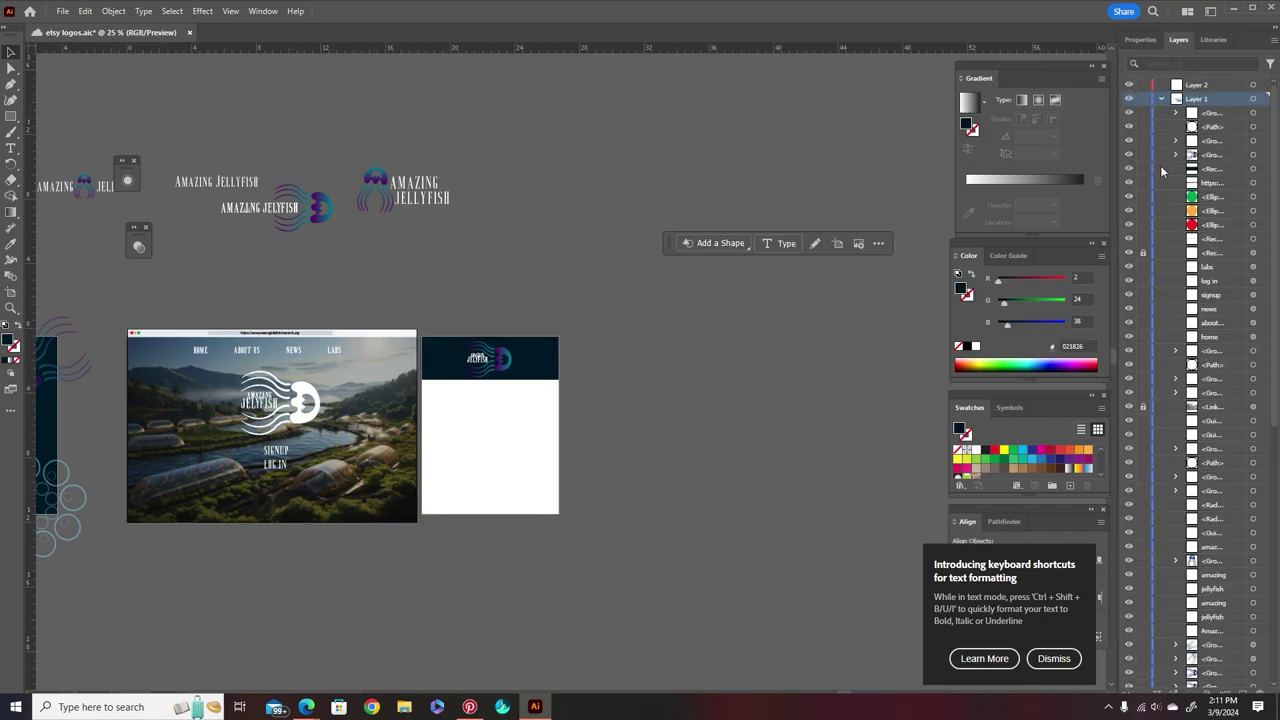
{"action": "scroll", "coordinate": [1161, 172], "scroll_direction": "down", "scroll_amount": 10}
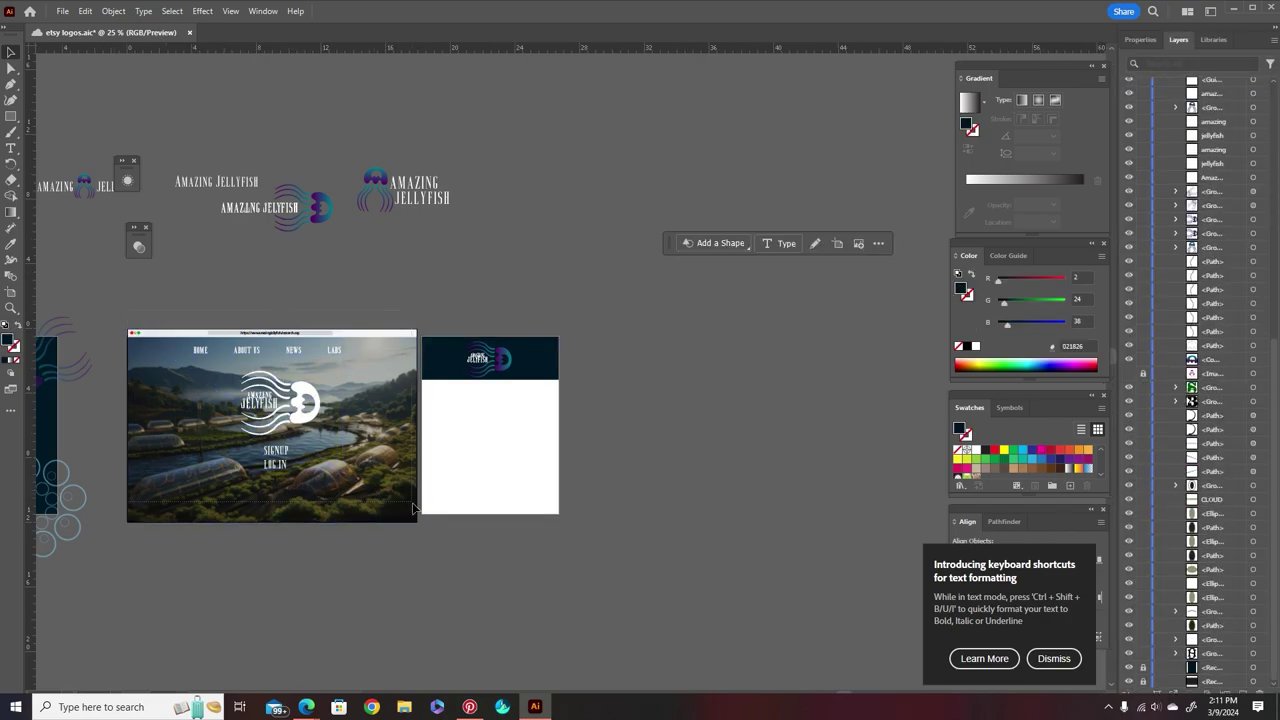
{"action": "left_click_drag", "start_coordinate": [407, 493], "coordinate": [402, 478]}
{"action": "left_click_drag", "start_coordinate": [386, 409], "coordinate": [615, 470]}
{"action": "left_click_drag", "start_coordinate": [645, 390], "coordinate": [474, 491]}
{"action": "left_click_drag", "start_coordinate": [430, 545], "coordinate": [674, 422]}
Draw a tall navy (021826) rectangle over the third artboard and send it behind the jellyfish logo.
{"action": "scroll", "coordinate": [447, 401], "scroll_direction": "up", "scroll_amount": 2}
{"action": "left_click", "coordinate": [10, 116]}
{"action": "left_click_drag", "start_coordinate": [395, 271], "coordinate": [669, 627]}
{"action": "key", "text": "ctrl+["}
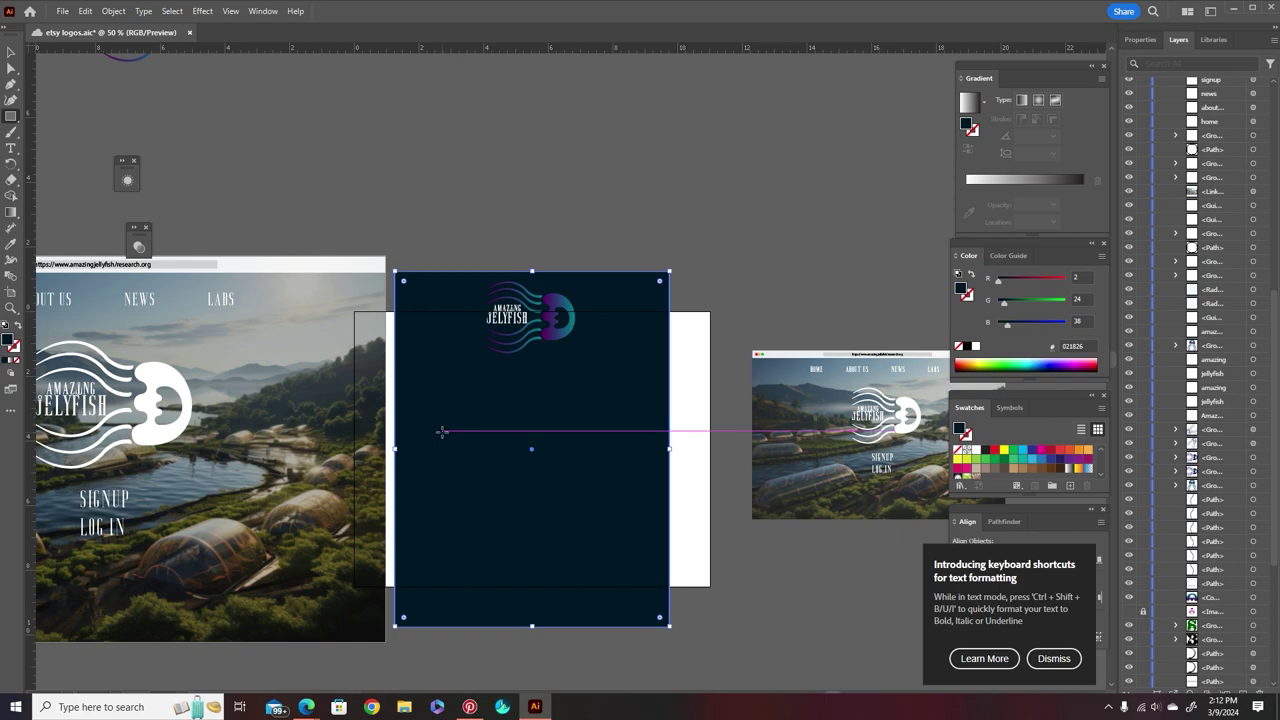
Send the tall rectangle on the third artboard behind the header band and fill it with black (000000).
{"action": "key", "text": "ctrl+z"}
{"action": "key", "text": "ctrl+shift+["}
{"action": "left_click", "coordinate": [985, 450]}
{"action": "double_click", "coordinate": [7, 340]}
{"action": "left_click_drag", "start_coordinate": [384, 592], "coordinate": [300, 653]}
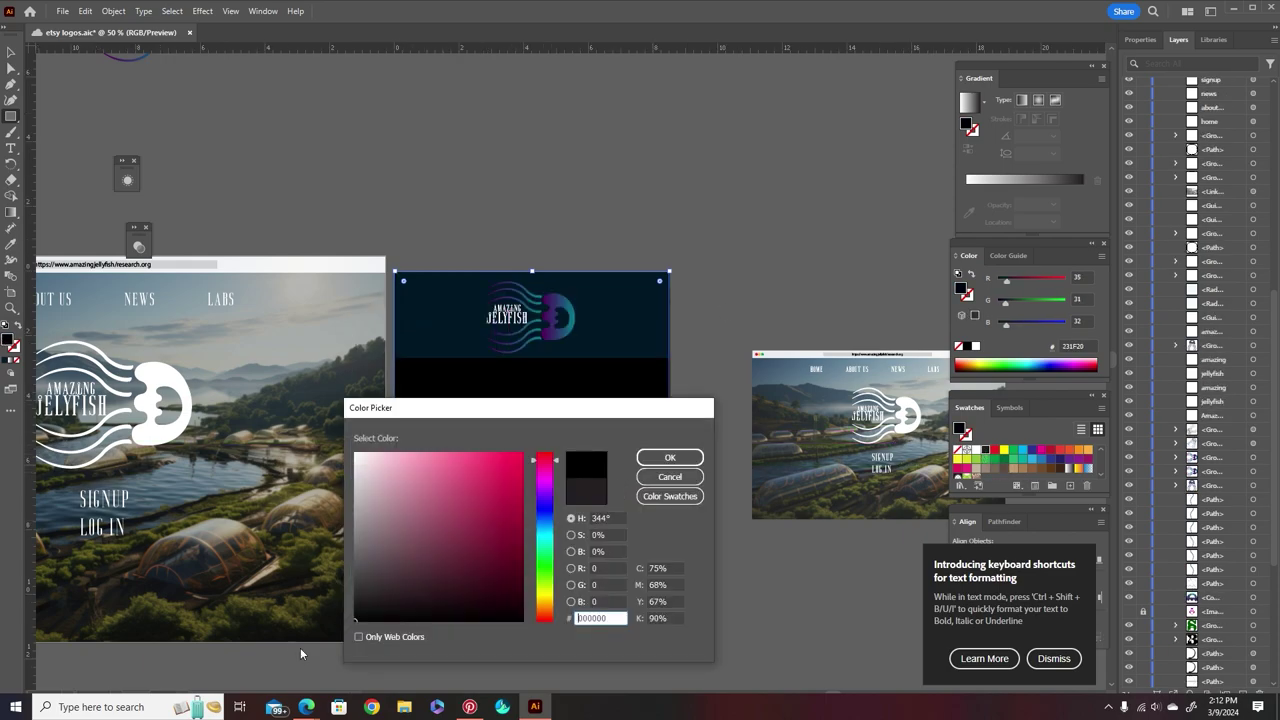
{"action": "left_click", "coordinate": [670, 457]}
Lock the black background rectangle in place.
{"action": "scroll", "coordinate": [1148, 104], "scroll_direction": "up", "scroll_amount": 8}
{"action": "left_click", "coordinate": [1144, 99]}
{"action": "scroll", "coordinate": [1135, 433], "scroll_direction": "down", "scroll_amount": 3}
{"action": "scroll", "coordinate": [1135, 435], "scroll_direction": "down", "scroll_amount": 10}
{"action": "key", "text": "v"}
{"action": "left_click", "coordinate": [463, 466]}
{"action": "scroll", "coordinate": [463, 466], "scroll_direction": "down", "scroll_amount": 2}
{"action": "key", "text": "ctrl+2"}
Group the small website mockup copy and move it below the artboards.
{"action": "left_click_drag", "start_coordinate": [742, 282], "coordinate": [915, 450]}
{"action": "scroll", "coordinate": [640, 270], "scroll_direction": "right", "scroll_amount": 2}
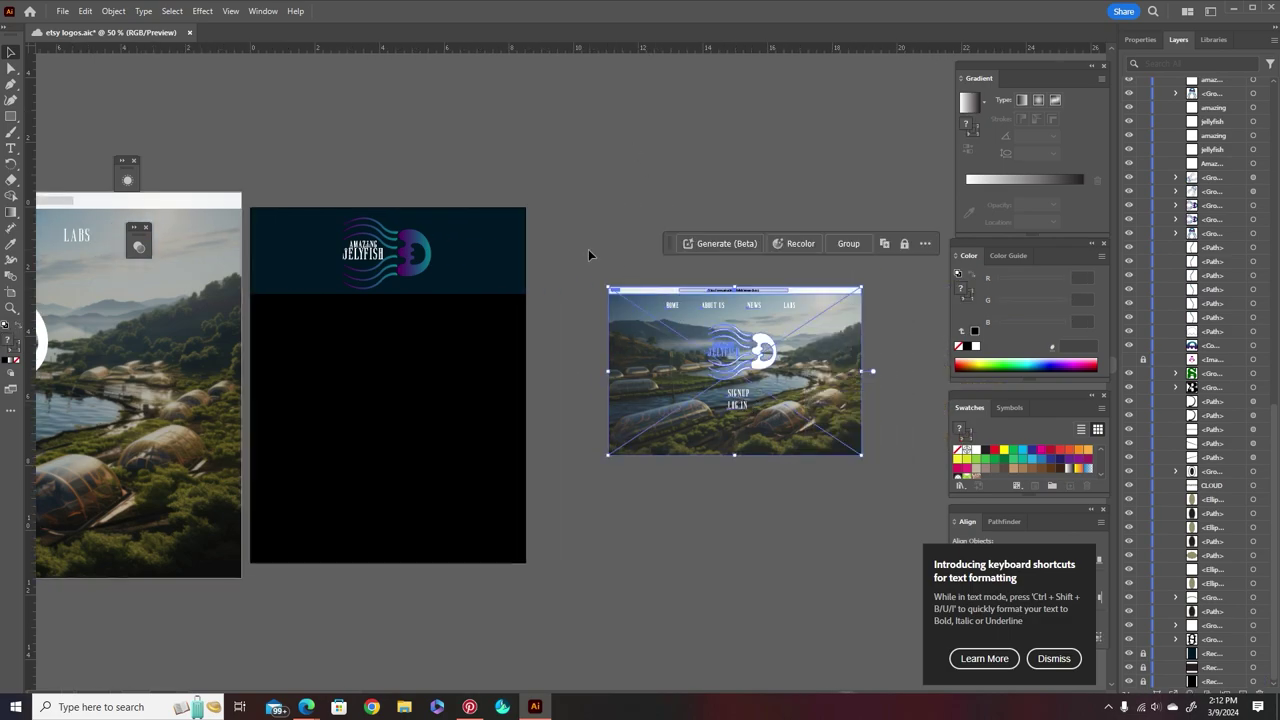
{"action": "key", "text": "ctrl+g"}
{"action": "left_click_drag", "start_coordinate": [711, 310], "coordinate": [467, 586]}
{"action": "scroll", "coordinate": [467, 491], "scroll_direction": "down", "scroll_amount": 2}
{"action": "scroll", "coordinate": [467, 491], "scroll_direction": "down", "scroll_amount": 2}
{"action": "left_click_drag", "start_coordinate": [467, 493], "coordinate": [420, 527]}
Move the navy header band and its logo up off the third artboard.
{"action": "scroll", "coordinate": [447, 406], "scroll_direction": "up", "scroll_amount": 2}
{"action": "left_click_drag", "start_coordinate": [401, 387], "coordinate": [513, 500]}
{"action": "left_click_drag", "start_coordinate": [491, 420], "coordinate": [491, 330]}
Replace the letter-size third artboard with a new, larger artboard beside the website page.
{"action": "key", "text": "shift+o"}
{"action": "left_click", "coordinate": [420, 415]}
{"action": "left_click", "coordinate": [332, 408]}
{"action": "left_click", "coordinate": [1140, 40]}
{"action": "left_click", "coordinate": [1235, 176]}
{"action": "left_click", "coordinate": [340, 330]}
{"action": "left_click", "coordinate": [1257, 195]}
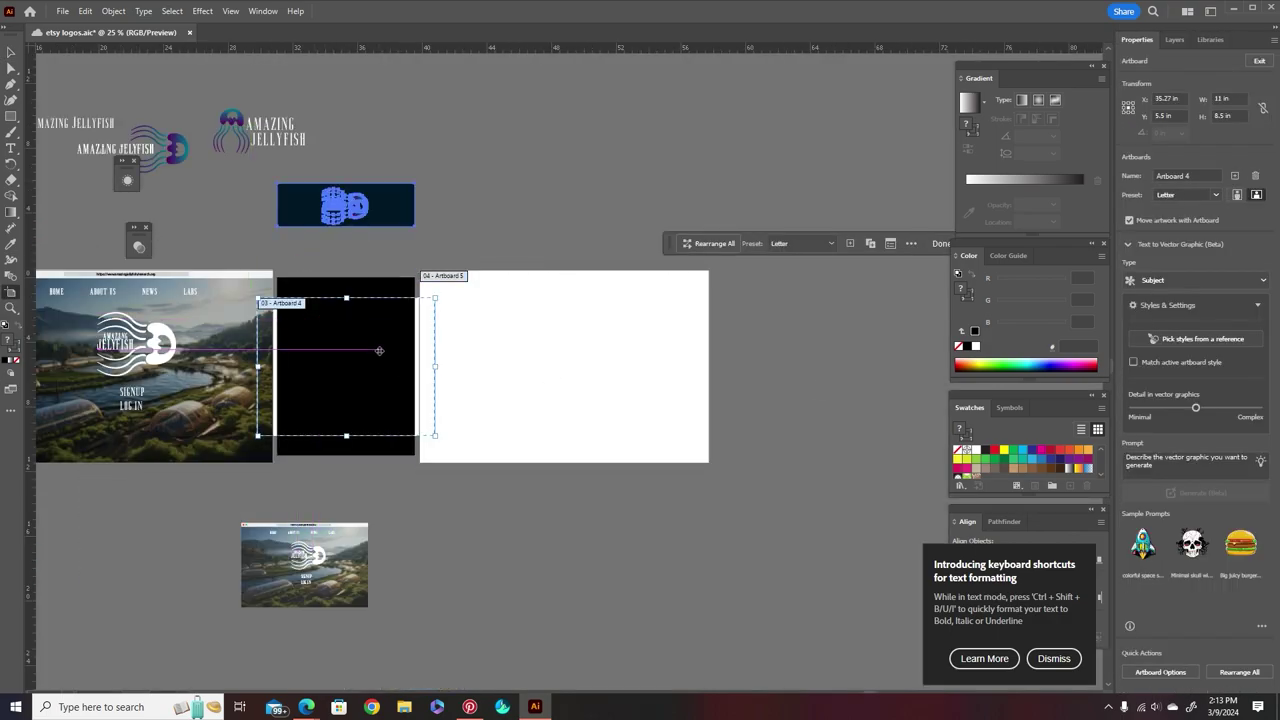
{"action": "key", "text": "Escape"}
{"action": "left_click", "coordinate": [1178, 39]}
Move the black rectangle onto the new artboard and stretch it to cover the whole artboard.
{"action": "left_click_drag", "start_coordinate": [370, 370], "coordinate": [511, 363]}
{"action": "left_click_drag", "start_coordinate": [419, 269], "coordinate": [421, 271]}
{"action": "scroll", "coordinate": [424, 273], "scroll_direction": "up", "scroll_amount": 3}
{"action": "left_click_drag", "start_coordinate": [409, 268], "coordinate": [408, 264]}
{"action": "scroll", "coordinate": [408, 264], "scroll_direction": "down", "scroll_amount": 3}
{"action": "left_click_drag", "start_coordinate": [521, 472], "coordinate": [673, 487]}
{"action": "scroll", "coordinate": [673, 487], "scroll_direction": "up", "scroll_amount": 5}
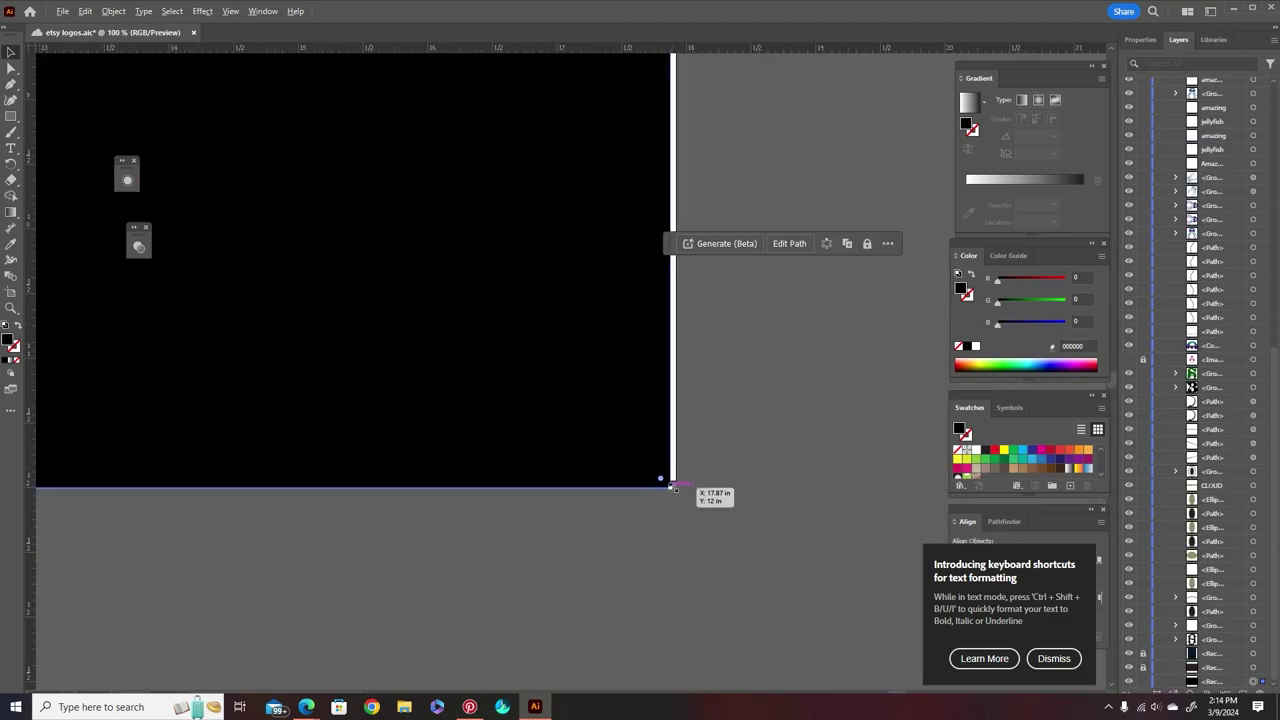
{"action": "scroll", "coordinate": [675, 488], "scroll_direction": "down", "scroll_amount": 5}
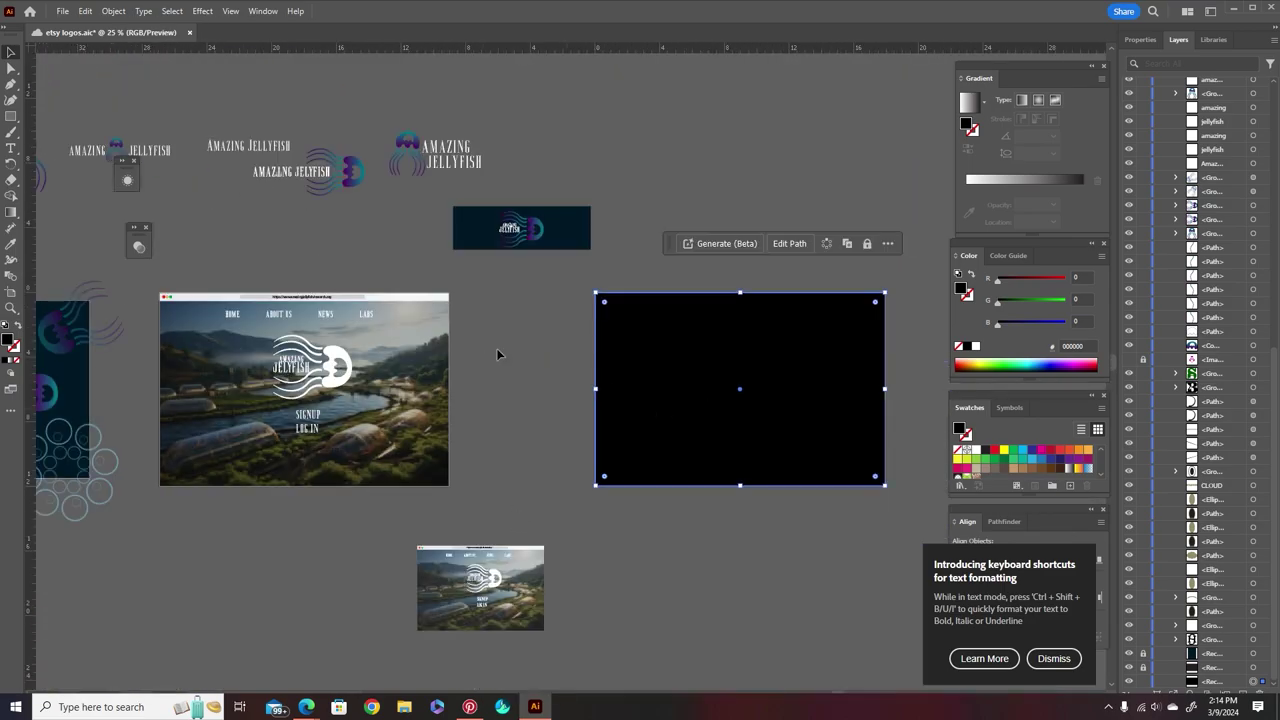
Widen the new artboard on both sides, bringing its left edge close to the website artboard.
{"action": "key", "text": "shift+o"}
{"action": "left_click_drag", "start_coordinate": [596, 389], "coordinate": [472, 389]}
{"action": "scroll", "coordinate": [472, 389], "scroll_direction": "right", "scroll_amount": 3}
{"action": "left_click_drag", "start_coordinate": [725, 389], "coordinate": [863, 389]}
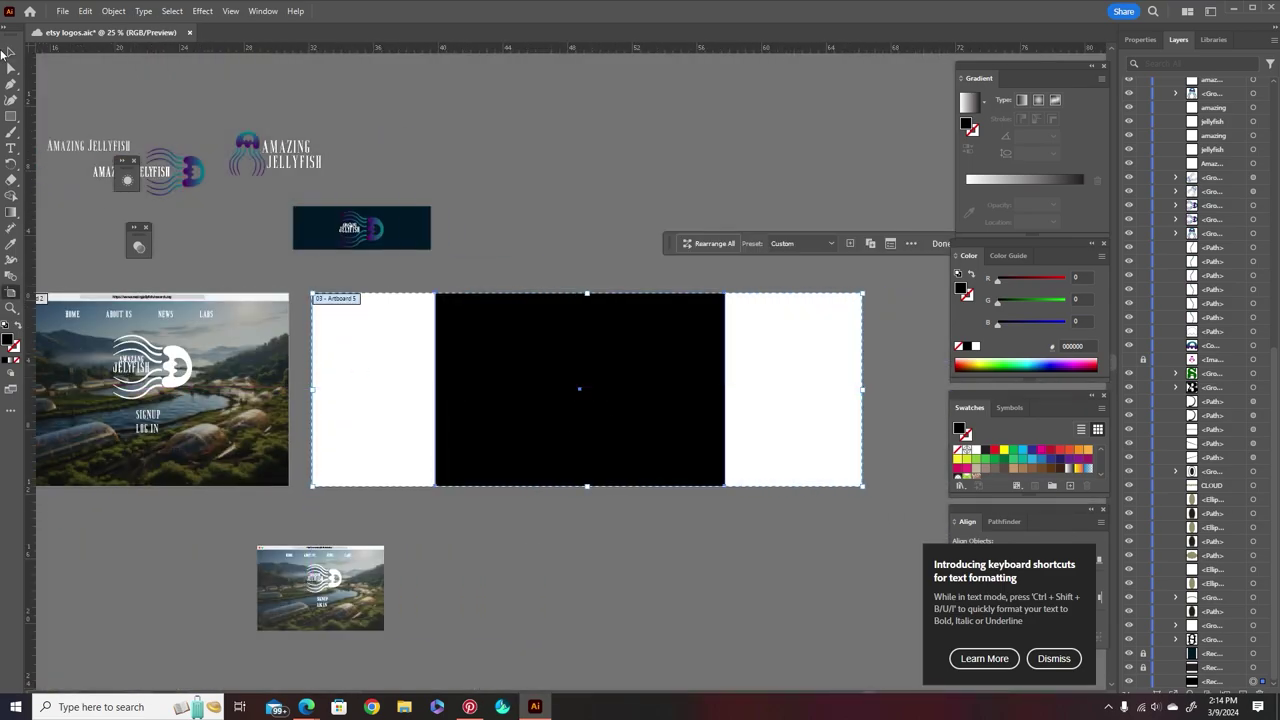
Stretch the black rectangle sideways so it fills the widened artboard.
{"action": "key", "text": "v"}
{"action": "left_click_drag", "start_coordinate": [526, 409], "coordinate": [403, 409]}
{"action": "left_click_drag", "start_coordinate": [603, 390], "coordinate": [863, 398]}
{"action": "scroll", "coordinate": [860, 392], "scroll_direction": "up", "scroll_amount": 2}
{"action": "scroll", "coordinate": [863, 397], "scroll_direction": "down", "scroll_amount": 2}
{"action": "scroll", "coordinate": [484, 402], "scroll_direction": "up", "scroll_amount": 1}
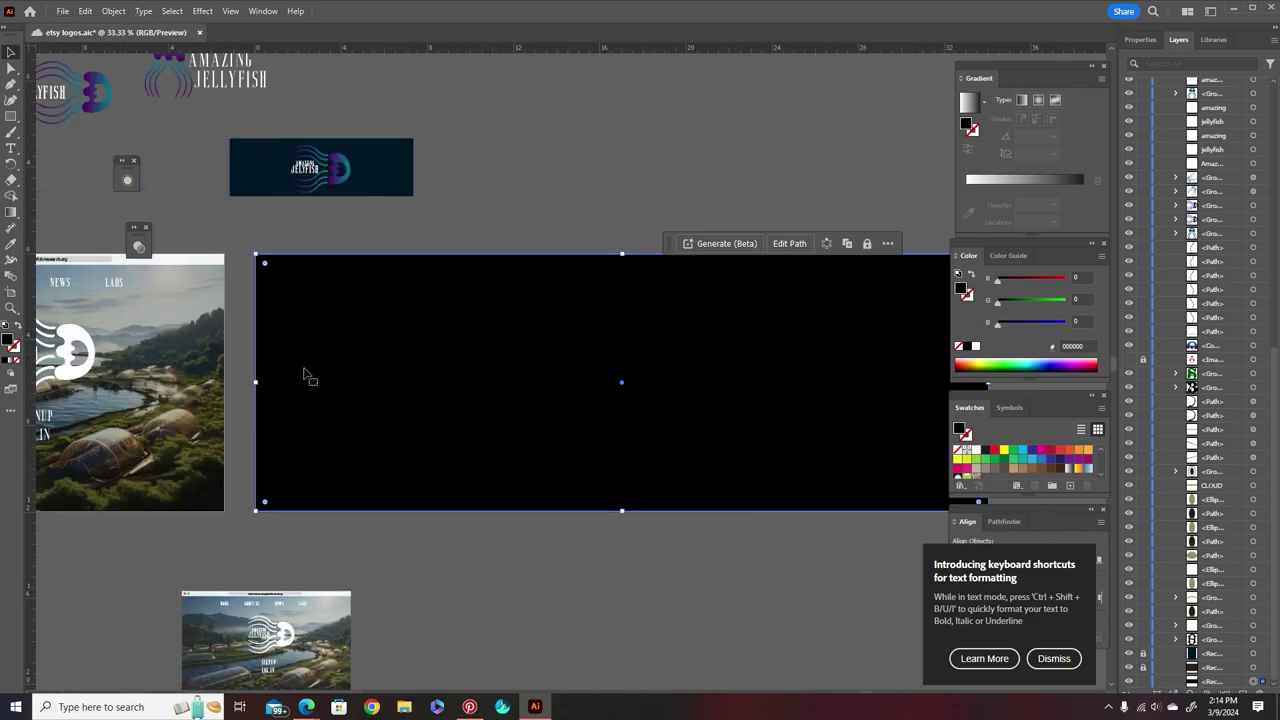
Move the navy band and logo into the wide artboard's upper-left corner and enlarge them.
{"action": "left_click_drag", "start_coordinate": [393, 167], "coordinate": [592, 191]}
{"action": "left_click_drag", "start_coordinate": [320, 285], "coordinate": [333, 318]}
{"action": "scroll", "coordinate": [314, 289], "scroll_direction": "up", "scroll_amount": 3}
{"action": "scroll", "coordinate": [349, 299], "scroll_direction": "down", "scroll_amount": 3}
{"action": "left_click", "coordinate": [1143, 653]}
{"action": "left_click", "coordinate": [566, 346]}
{"action": "left_click_drag", "start_coordinate": [608, 312], "coordinate": [531, 323]}
{"action": "left_click", "coordinate": [1143, 653]}
Group the gradient jellyfish logo with its lettering and reposition it on the navy band.
{"action": "left_click", "coordinate": [468, 305]}
{"action": "scroll", "coordinate": [416, 308], "scroll_direction": "up", "scroll_amount": 4}
{"action": "left_click", "coordinate": [415, 300], "text": "shift"}
{"action": "left_click", "coordinate": [399, 326], "text": "shift"}
{"action": "key", "text": "ctrl+g"}
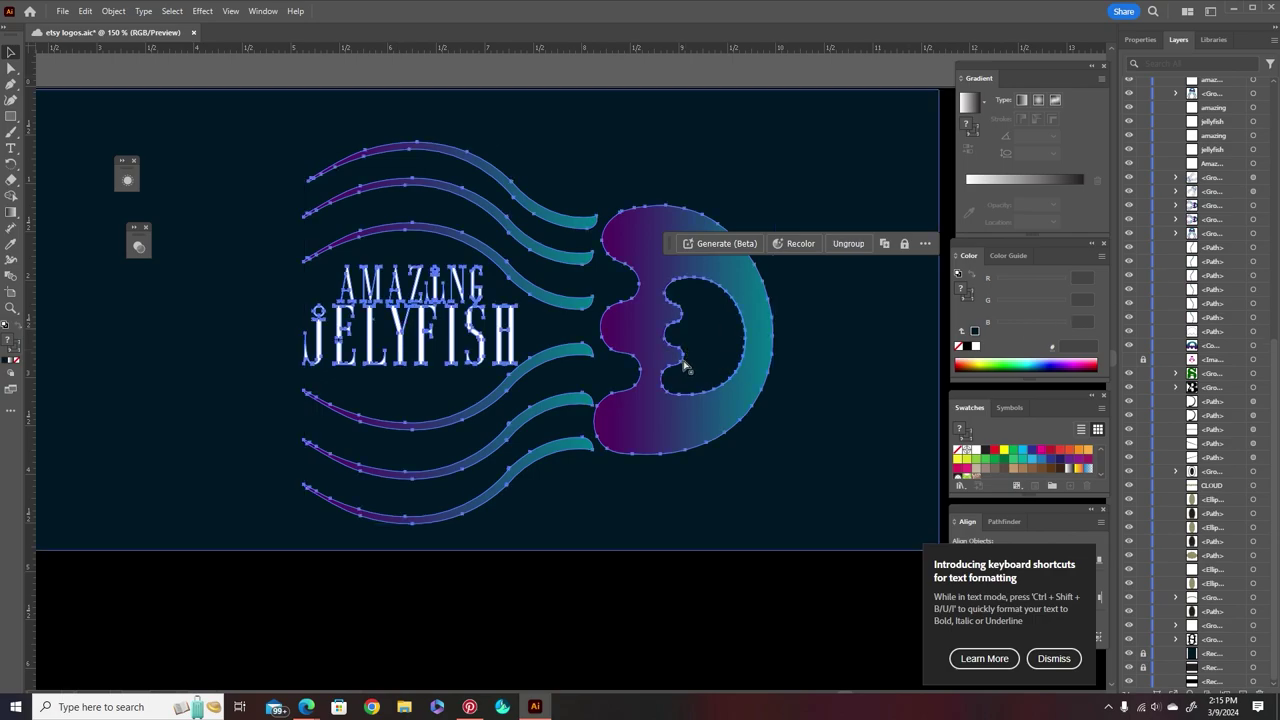
{"action": "left_click_drag", "start_coordinate": [659, 328], "coordinate": [501, 327]}
{"action": "scroll", "coordinate": [500, 326], "scroll_direction": "down", "scroll_amount": 2}
{"action": "left_click", "coordinate": [610, 360], "text": "shift"}
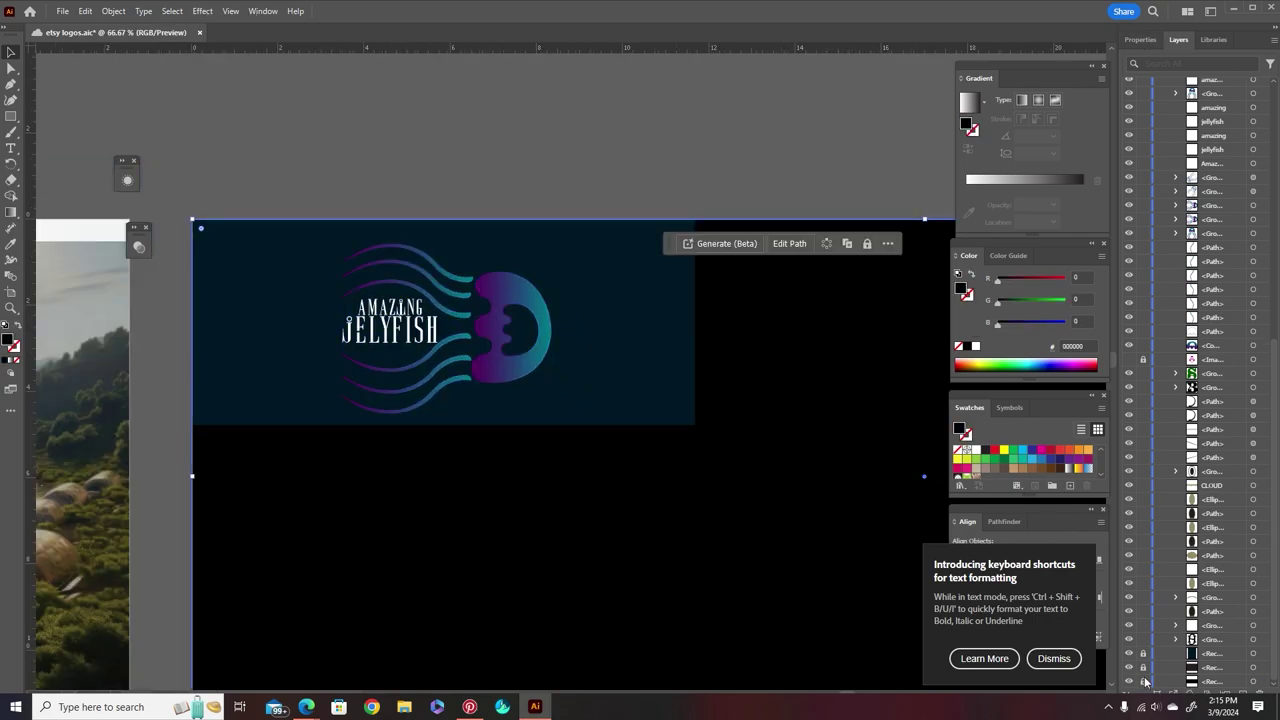
Move the navy band above the artboard and enlarge the gradient logo on the black background's left side.
{"action": "left_click", "coordinate": [552, 392]}
{"action": "scroll", "coordinate": [345, 130], "scroll_direction": "down", "scroll_amount": 2}
{"action": "left_click_drag", "start_coordinate": [432, 212], "coordinate": [437, 182]}
{"action": "left_click", "coordinate": [531, 120]}
{"action": "left_click_drag", "start_coordinate": [511, 165], "coordinate": [607, 62]}
{"action": "left_click", "coordinate": [448, 190]}
{"action": "left_click_drag", "start_coordinate": [448, 190], "coordinate": [508, 187]}
{"action": "scroll", "coordinate": [591, 189], "scroll_direction": "down", "scroll_amount": 2}
{"action": "left_click_drag", "start_coordinate": [544, 266], "coordinate": [536, 282]}
Move the website mockup onto the wide artboard to the right of the logo and enlarge it slightly.
{"action": "left_click", "coordinate": [467, 397]}
{"action": "scroll", "coordinate": [624, 239], "scroll_direction": "up", "scroll_amount": 1}
{"action": "left_click_drag", "start_coordinate": [464, 390], "coordinate": [614, 186]}
{"action": "scroll", "coordinate": [624, 264], "scroll_direction": "up", "scroll_amount": 2}
{"action": "scroll", "coordinate": [624, 252], "scroll_direction": "right", "scroll_amount": 2}
{"action": "left_click", "coordinate": [627, 188]}
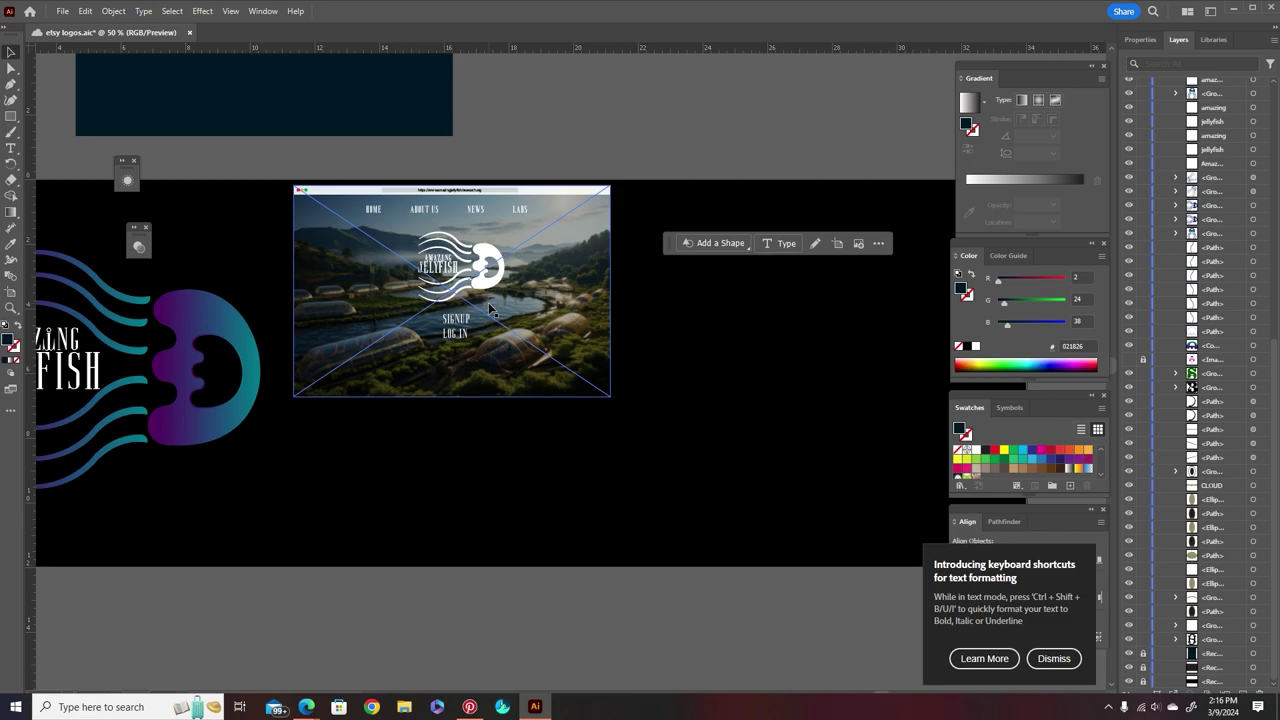
Place the photo of the diver writing beside a coral reef into the document.
{"action": "left_click", "coordinate": [62, 11]}
{"action": "left_click", "coordinate": [60, 240]}
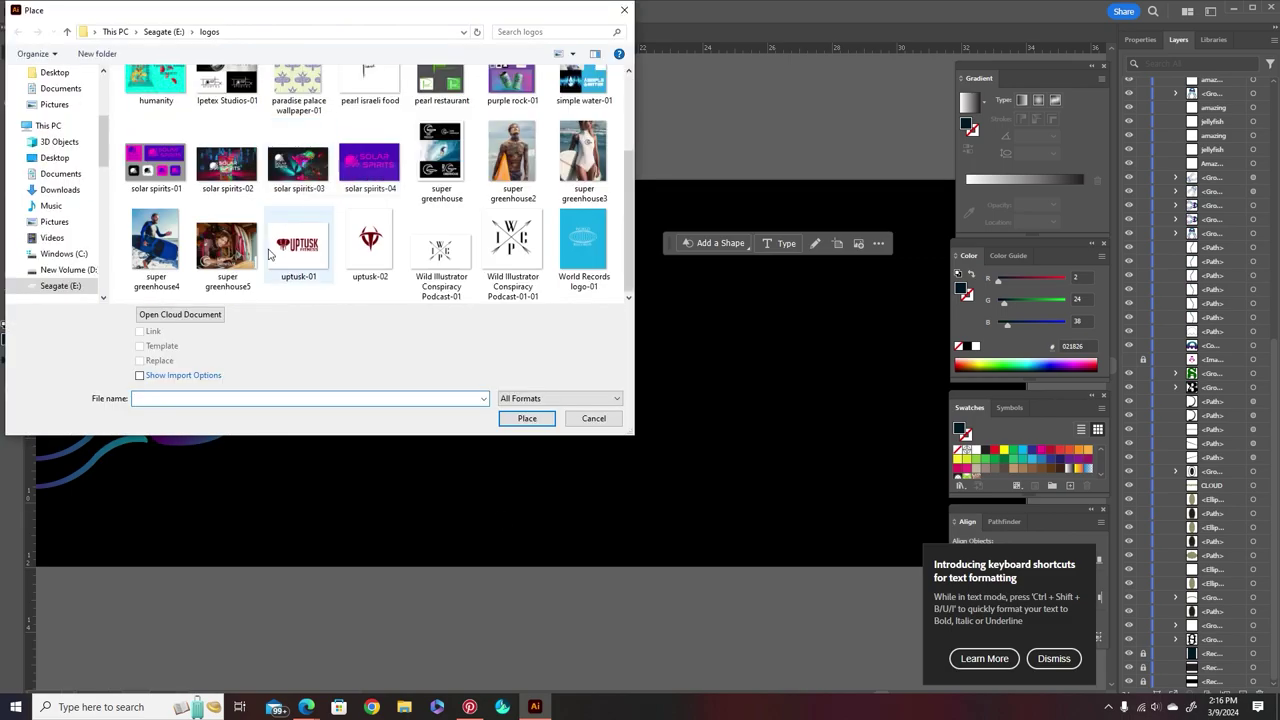
{"action": "scroll", "coordinate": [440, 200], "scroll_direction": "up", "scroll_amount": 2}
{"action": "scroll", "coordinate": [230, 200], "scroll_direction": "down", "scroll_amount": 2}
{"action": "scroll", "coordinate": [60, 260], "scroll_direction": "down", "scroll_amount": 5}
{"action": "left_click", "coordinate": [58, 248]}
{"action": "scroll", "coordinate": [277, 209], "scroll_direction": "down", "scroll_amount": 3}
{"action": "scroll", "coordinate": [285, 209], "scroll_direction": "up", "scroll_amount": 1}
{"action": "double_click", "coordinate": [304, 208]}
{"action": "left_click", "coordinate": [491, 437]}
{"action": "scroll", "coordinate": [684, 480], "scroll_direction": "down", "scroll_amount": 2}
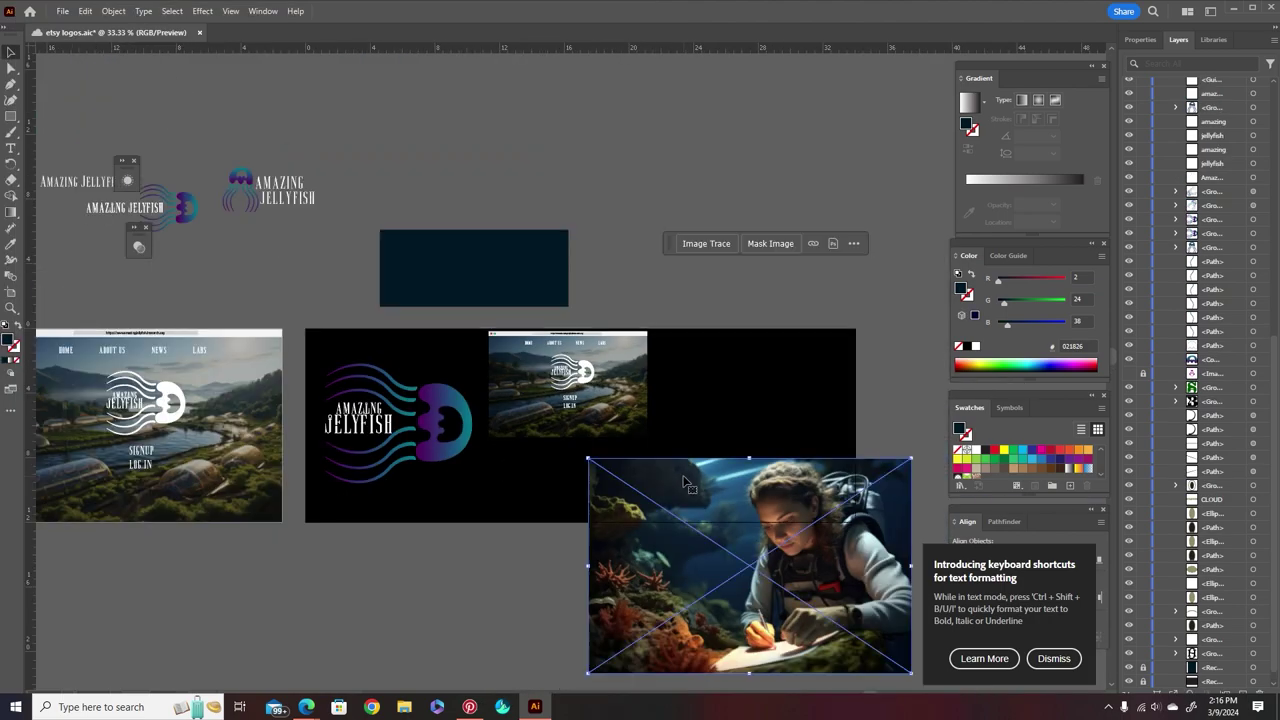
Scale down the diver photo and position it overlapping the website mockup's lower-right corner.
{"action": "scroll", "coordinate": [684, 480], "scroll_direction": "down", "scroll_amount": 2}
{"action": "left_click_drag", "start_coordinate": [797, 469], "coordinate": [703, 530]}
{"action": "scroll", "coordinate": [691, 547], "scroll_direction": "up", "scroll_amount": 2}
{"action": "left_click_drag", "start_coordinate": [673, 586], "coordinate": [629, 430]}
{"action": "scroll", "coordinate": [632, 426], "scroll_direction": "up", "scroll_amount": 3}
{"action": "scroll", "coordinate": [638, 344], "scroll_direction": "down", "scroll_amount": 3}
{"action": "mouse_move", "coordinate": [632, 353]}
{"action": "left_mouse_down"}
{"action": "mouse_move", "coordinate": [702, 338]}
{"action": "mouse_move", "coordinate": [641, 347]}
{"action": "left_mouse_up"}
{"action": "scroll", "coordinate": [645, 340], "scroll_direction": "up", "scroll_amount": 3}
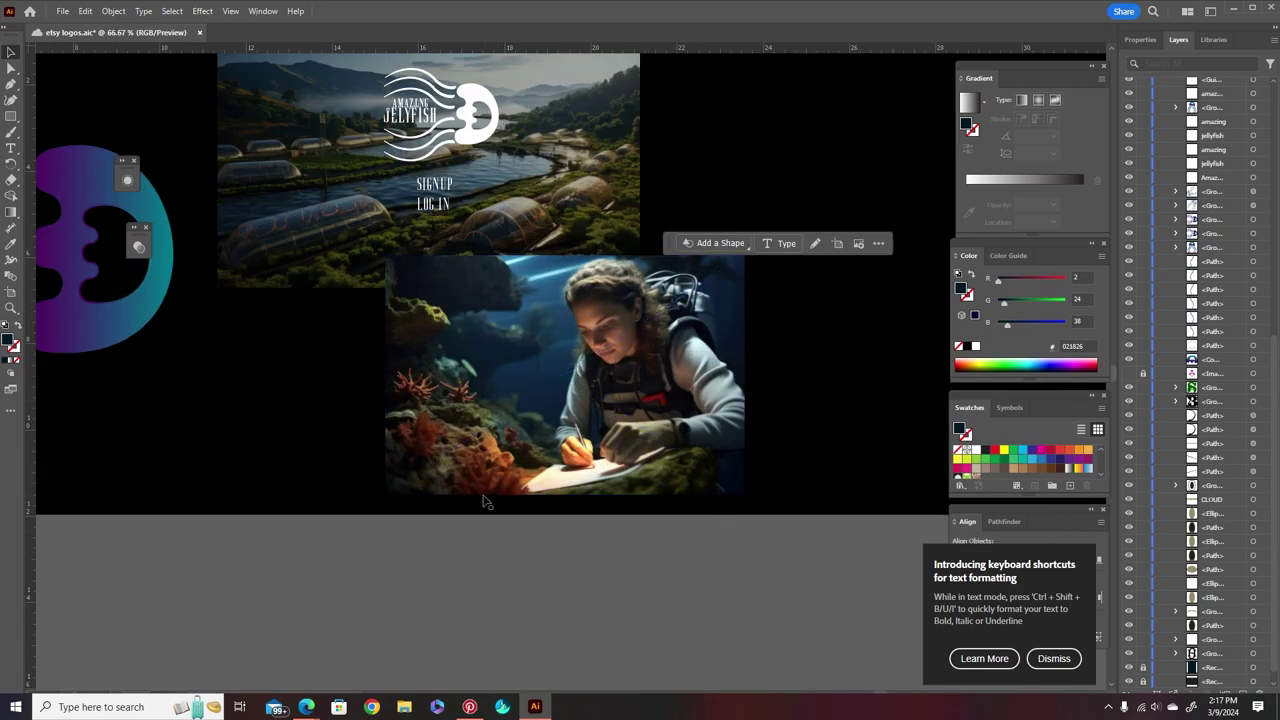
{"action": "scroll", "coordinate": [480, 368], "scroll_direction": "down", "scroll_amount": 1}
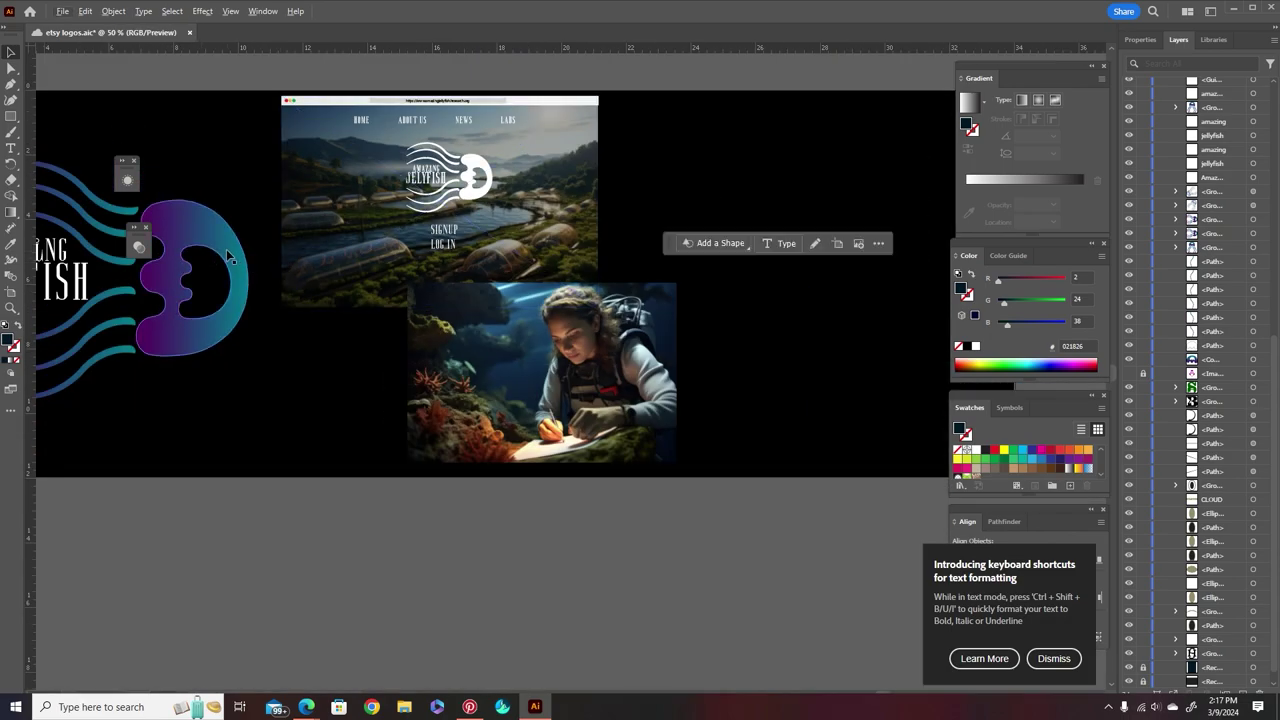
Try a smaller copy of the gradient logo over the diver photo and delete the copy.
{"action": "scroll", "coordinate": [228, 258], "scroll_direction": "down", "scroll_amount": 2}
{"action": "left_click", "coordinate": [237, 270]}
{"action": "scroll", "coordinate": [237, 270], "scroll_direction": "up", "scroll_amount": 2}
{"action": "left_click_drag", "start_coordinate": [237, 278], "coordinate": [628, 358], "text": "alt"}
{"action": "left_click_drag", "start_coordinate": [688, 188], "coordinate": [468, 367], "text": "shift"}
{"action": "left_click_drag", "start_coordinate": [452, 412], "coordinate": [557, 328]}
{"action": "key", "text": "Delete"}
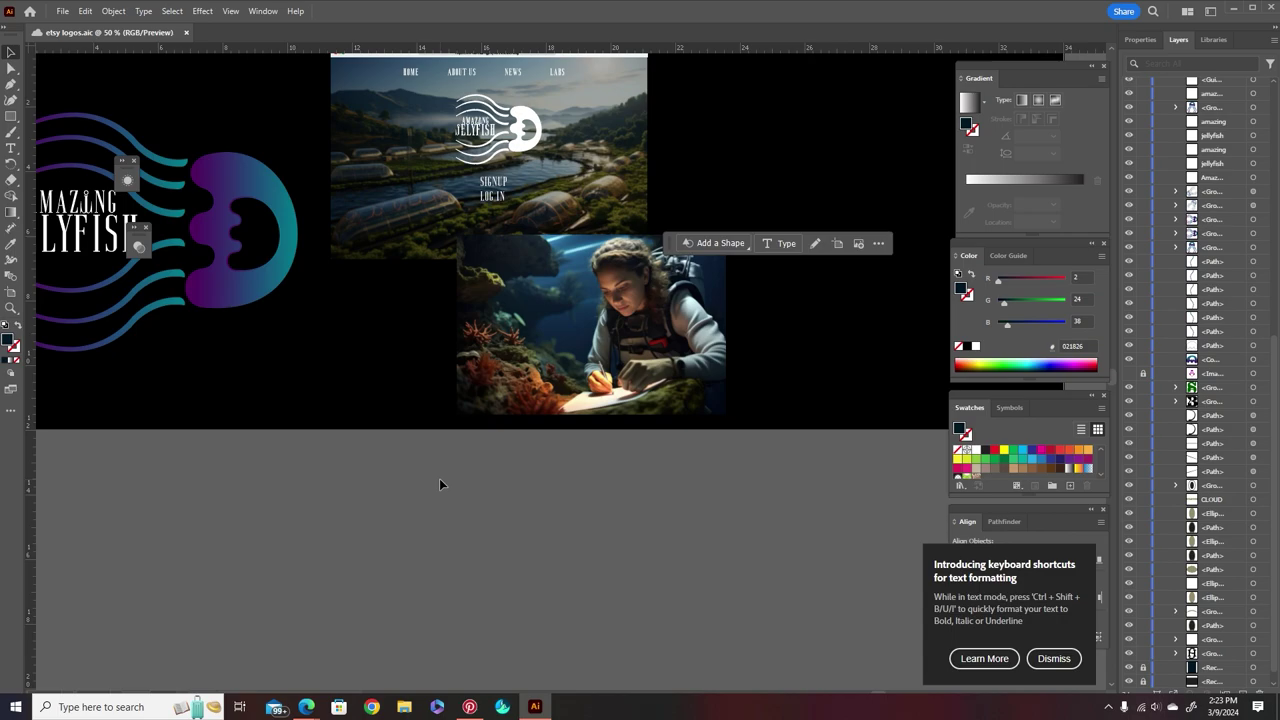
Copy the large gradient jellyfish logo onto the empty canvas above the wide artboard.
{"action": "scroll", "coordinate": [439, 484], "scroll_direction": "up", "scroll_amount": 3}
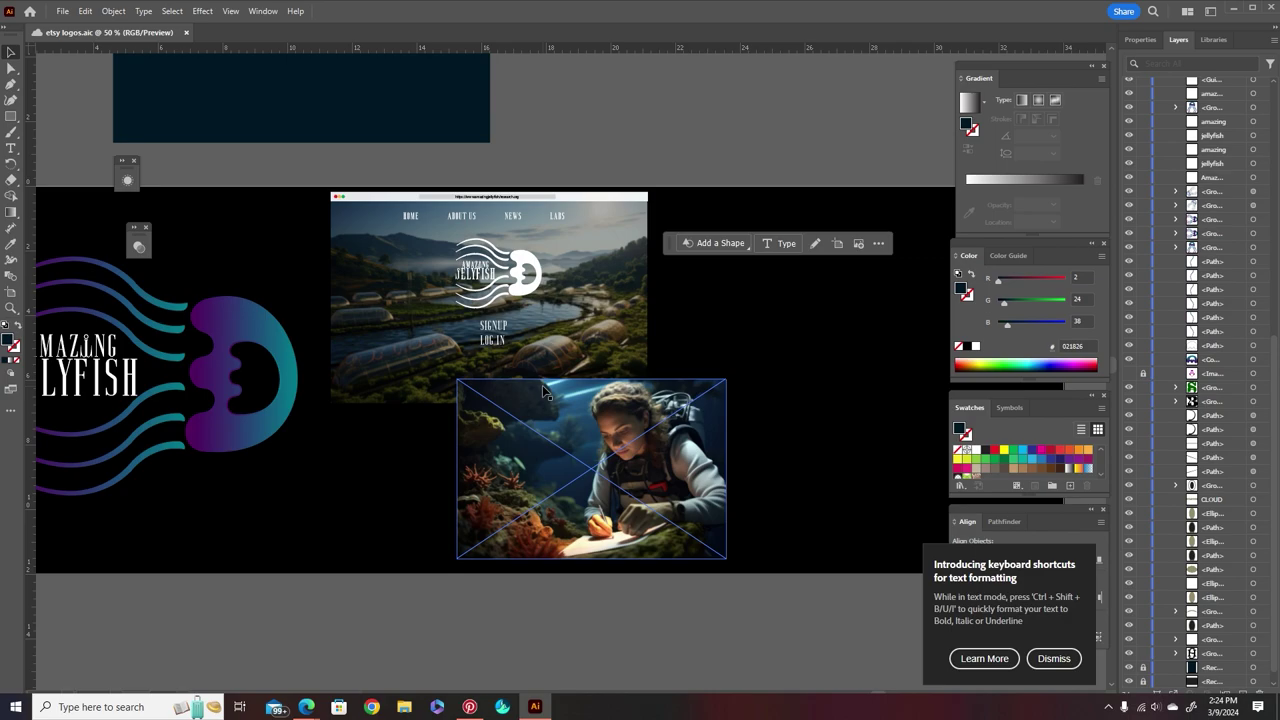
{"action": "left_click", "coordinate": [238, 383]}
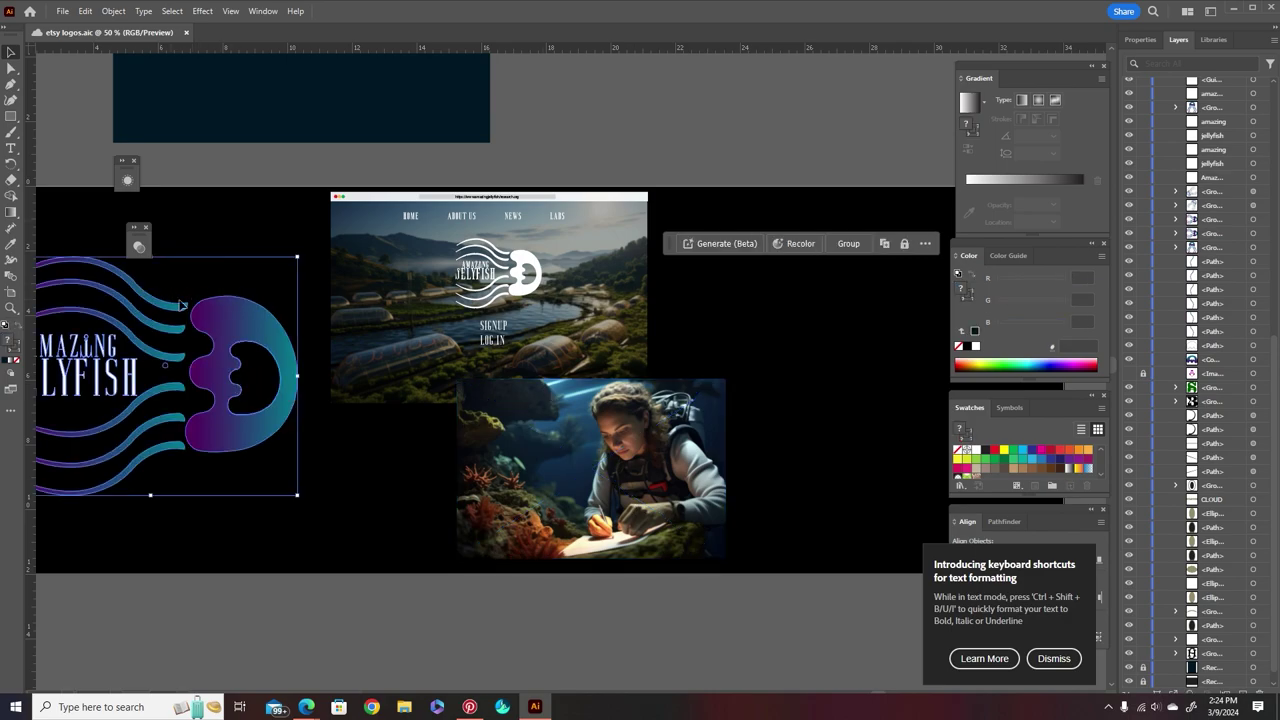
{"action": "scroll", "coordinate": [228, 338], "scroll_direction": "down", "scroll_amount": 2}
{"action": "left_click_drag", "start_coordinate": [232, 338], "coordinate": [615, 163]}
Ungroup the logo copy and delete its Amazing Jellyfish lettering.
{"action": "left_click", "coordinate": [558, 226]}
{"action": "left_click", "coordinate": [602, 182]}
{"action": "right_click", "coordinate": [603, 182]}
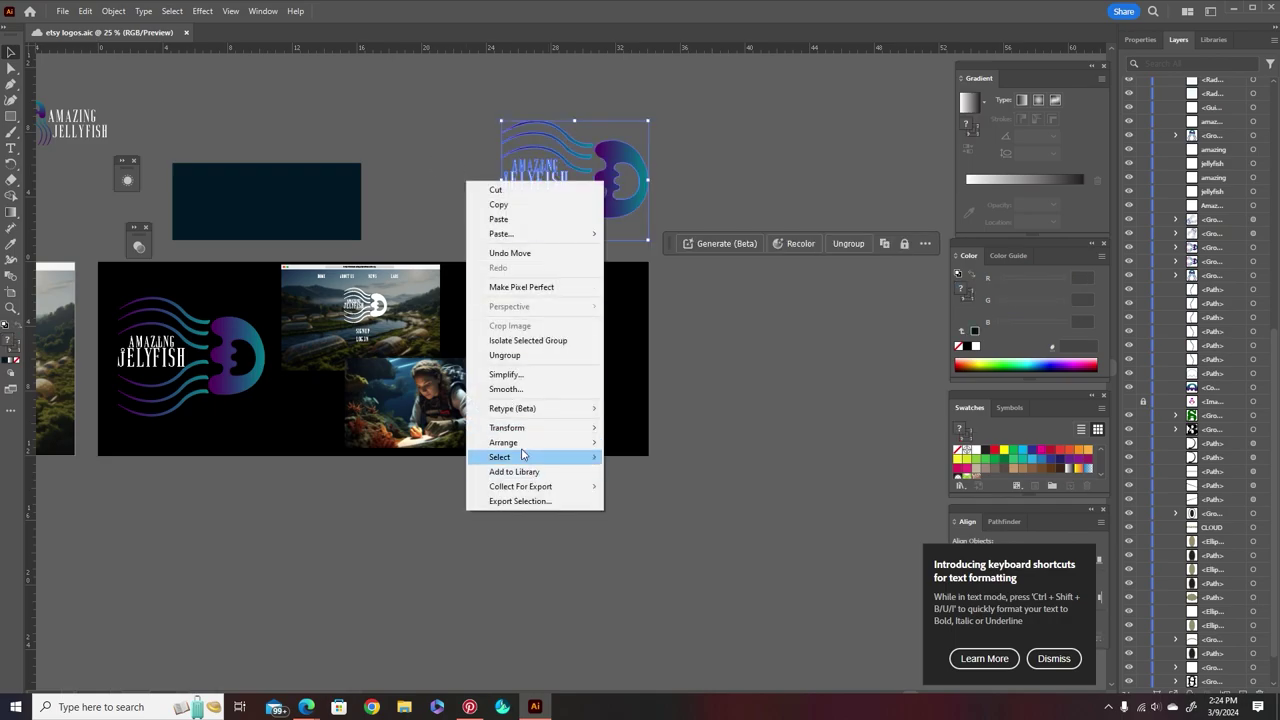
{"action": "left_click", "coordinate": [504, 356]}
{"action": "left_click", "coordinate": [443, 140]}
{"action": "left_click_drag", "start_coordinate": [488, 168], "coordinate": [582, 185]}
{"action": "key", "text": "Delete"}
Make a new pattern from the jellyfish symbol without lettering.
{"action": "left_click_drag", "start_coordinate": [500, 107], "coordinate": [640, 225]}
{"action": "left_click", "coordinate": [113, 11]}
{"action": "mouse_move", "coordinate": [140, 372]}
{"action": "left_click", "coordinate": [310, 372]}
{"action": "key", "text": "Return"}
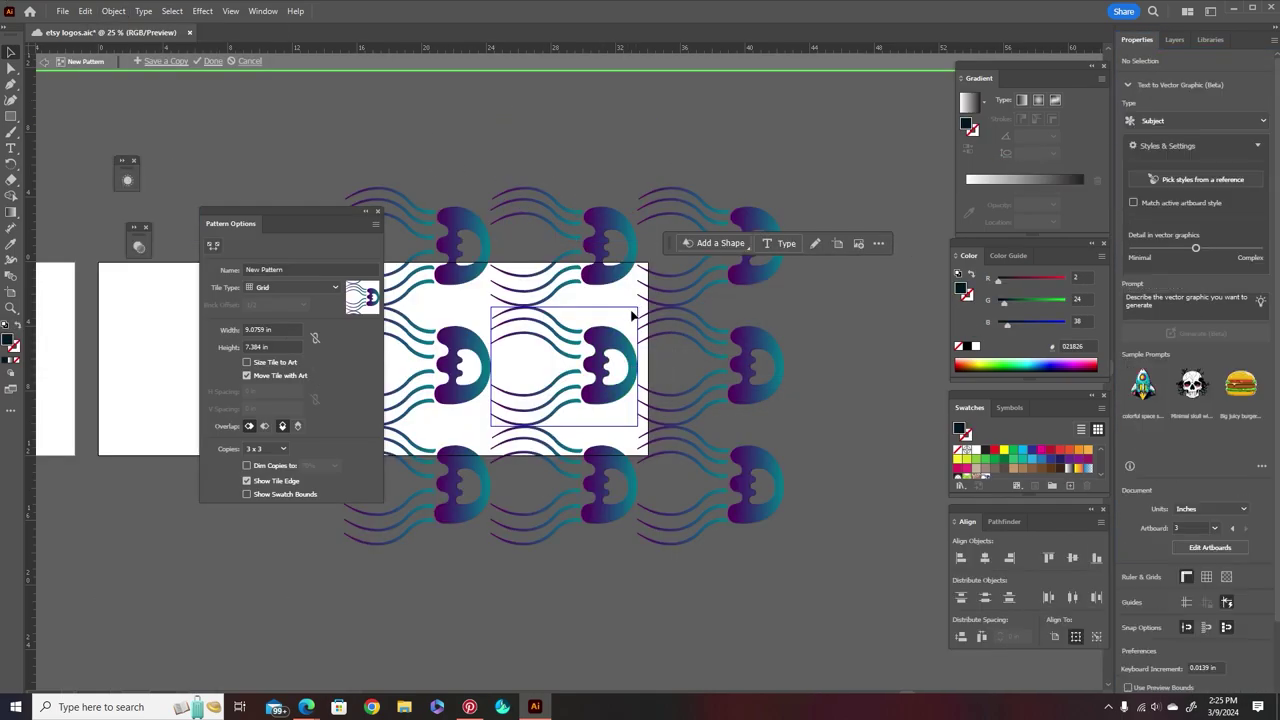
Scale down the jellyfish in the pattern tile and preview the pattern with 9 x 9 copies.
{"action": "left_click", "coordinate": [609, 349]}
{"action": "left_click_drag", "start_coordinate": [637, 307], "coordinate": [563, 398]}
{"action": "left_click", "coordinate": [265, 448]}
{"action": "left_click", "coordinate": [267, 518]}
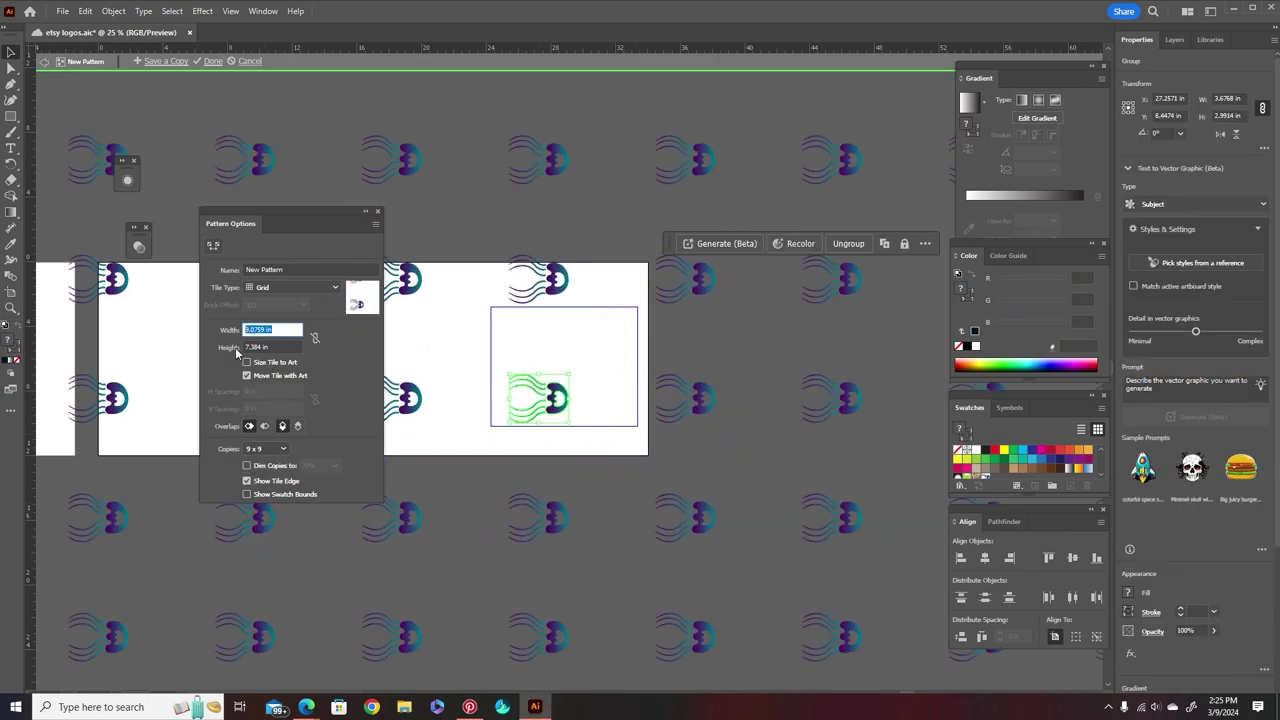
Set the pattern tile's width and height to 5 in each.
{"action": "type", "text": "3"}
{"action": "left_click", "coordinate": [274, 346]}
{"action": "left_click", "coordinate": [264, 329]}
{"action": "type", "text": "5"}
{"action": "left_click", "coordinate": [282, 346]}
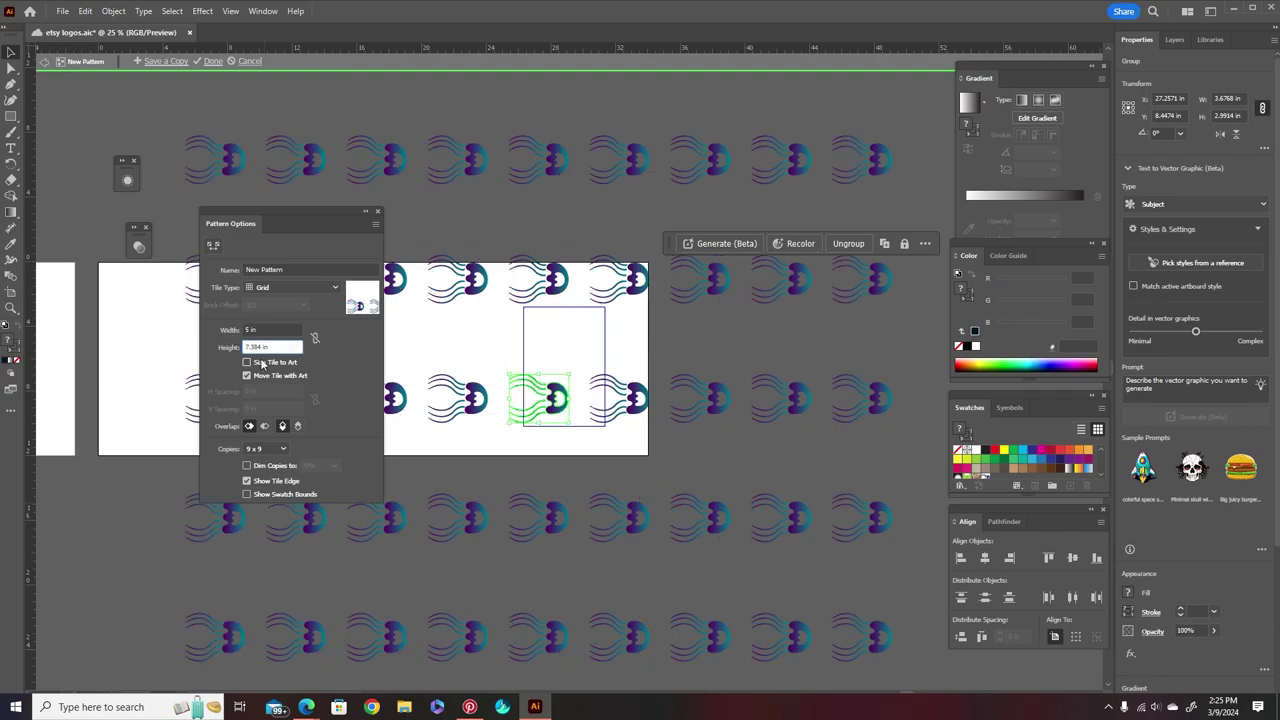
{"action": "type", "text": "5"}
{"action": "left_click", "coordinate": [349, 455]}
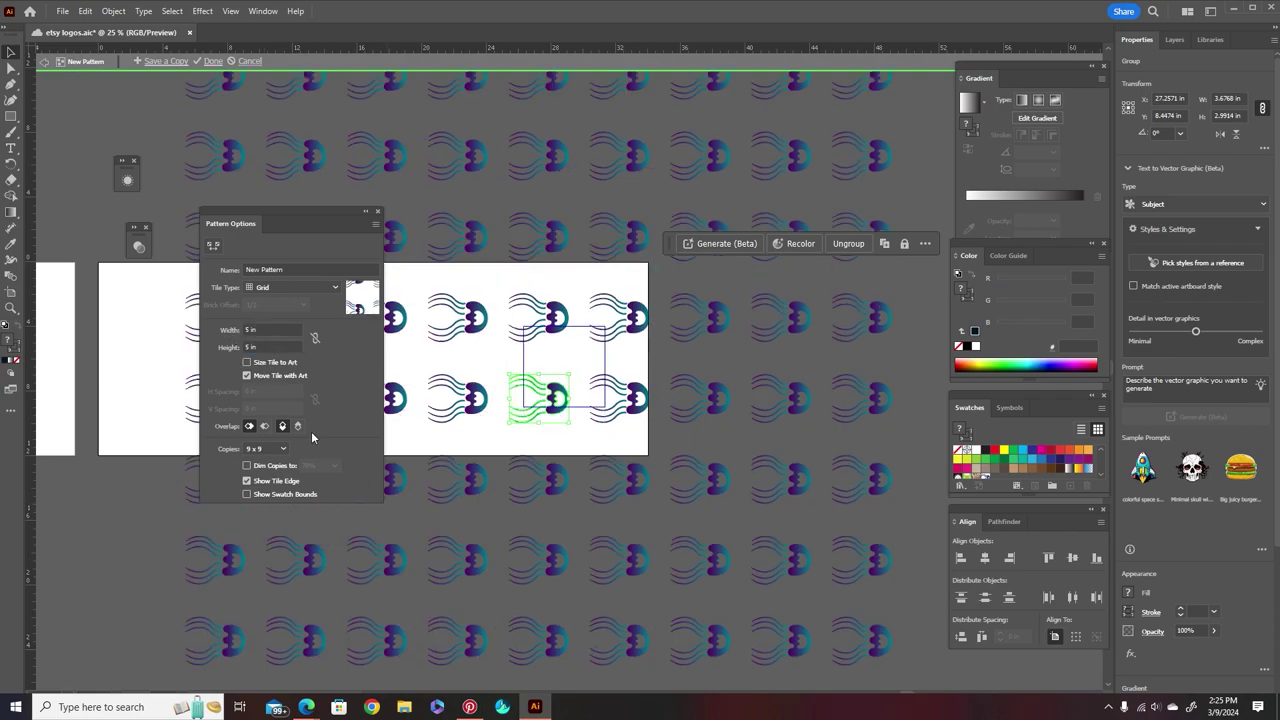
Set the tile type to Brick by Row with 4 in height, rotate the jellyfish diagonally, and finish the pattern.
{"action": "left_click", "coordinate": [300, 287]}
{"action": "left_click", "coordinate": [284, 311]}
{"action": "left_click_drag", "start_coordinate": [275, 348], "coordinate": [197, 346]}
{"action": "type", "text": "4"}
{"action": "left_click", "coordinate": [275, 331]}
{"action": "left_click_drag", "start_coordinate": [563, 371], "coordinate": [522, 372]}
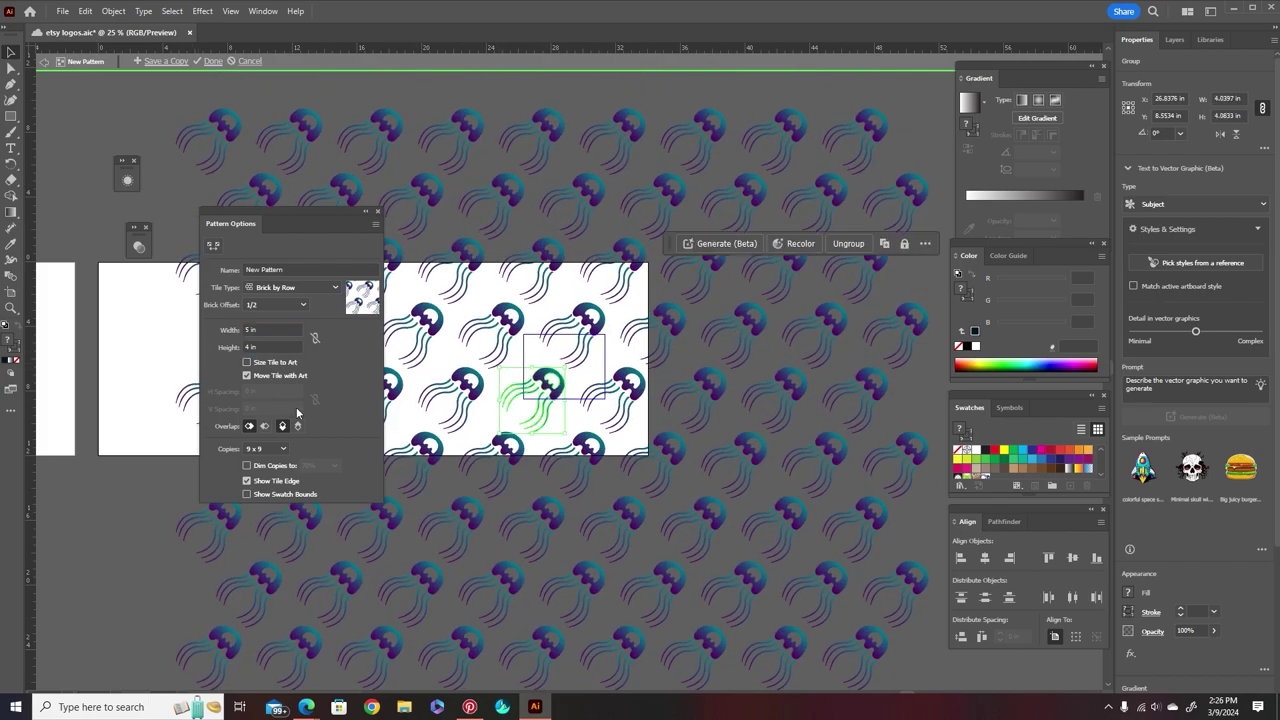
{"action": "left_click", "coordinate": [214, 62]}
{"action": "left_click", "coordinate": [691, 180]}
Draw a rectangle about 6.9 by 5.6 in to the right of the website mockup and fill it with the jellyfish pattern.
{"action": "left_click", "coordinate": [11, 117]}
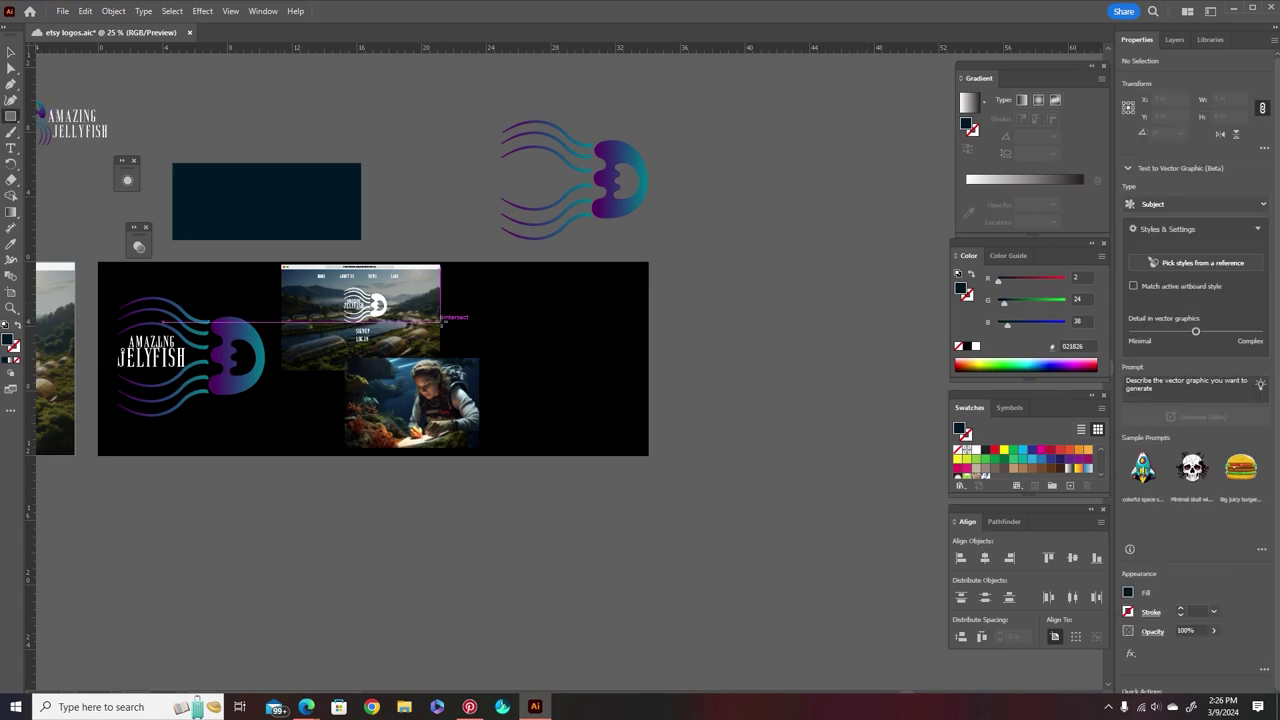
{"action": "scroll", "coordinate": [444, 324], "scroll_direction": "up", "scroll_amount": 2}
{"action": "left_click_drag", "start_coordinate": [458, 210], "coordinate": [681, 390]}
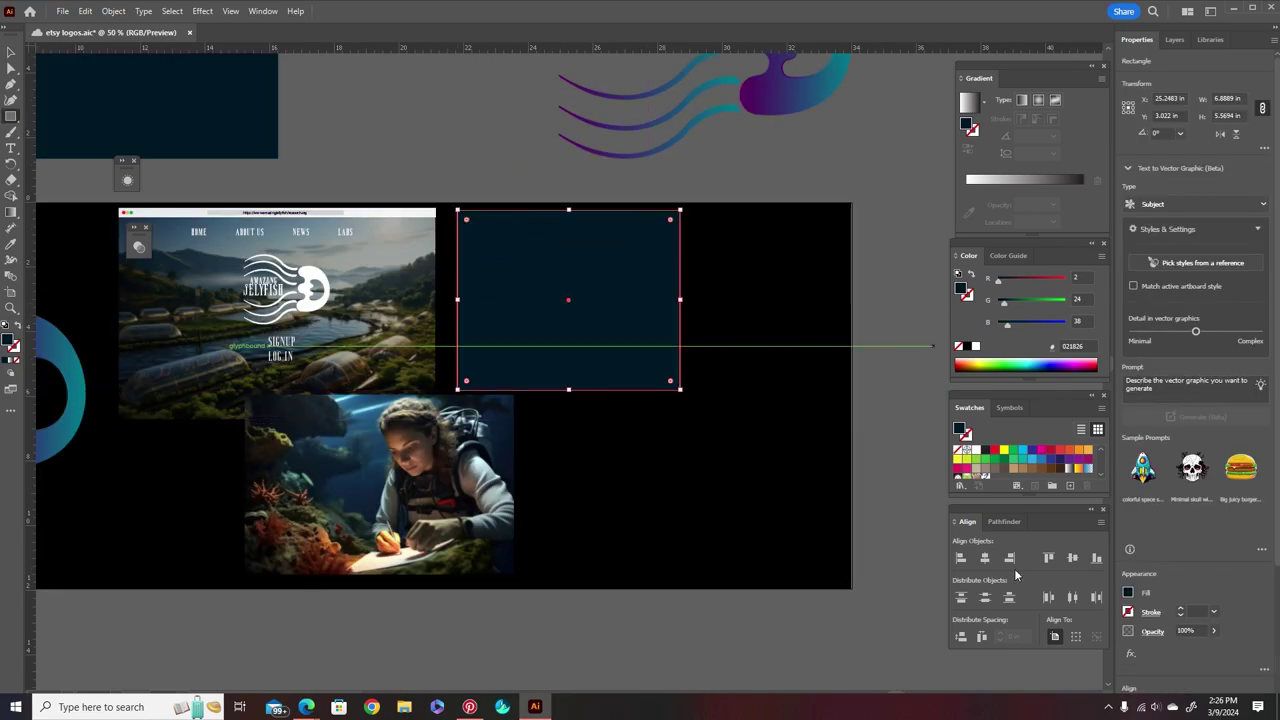
{"action": "left_click", "coordinate": [984, 478]}
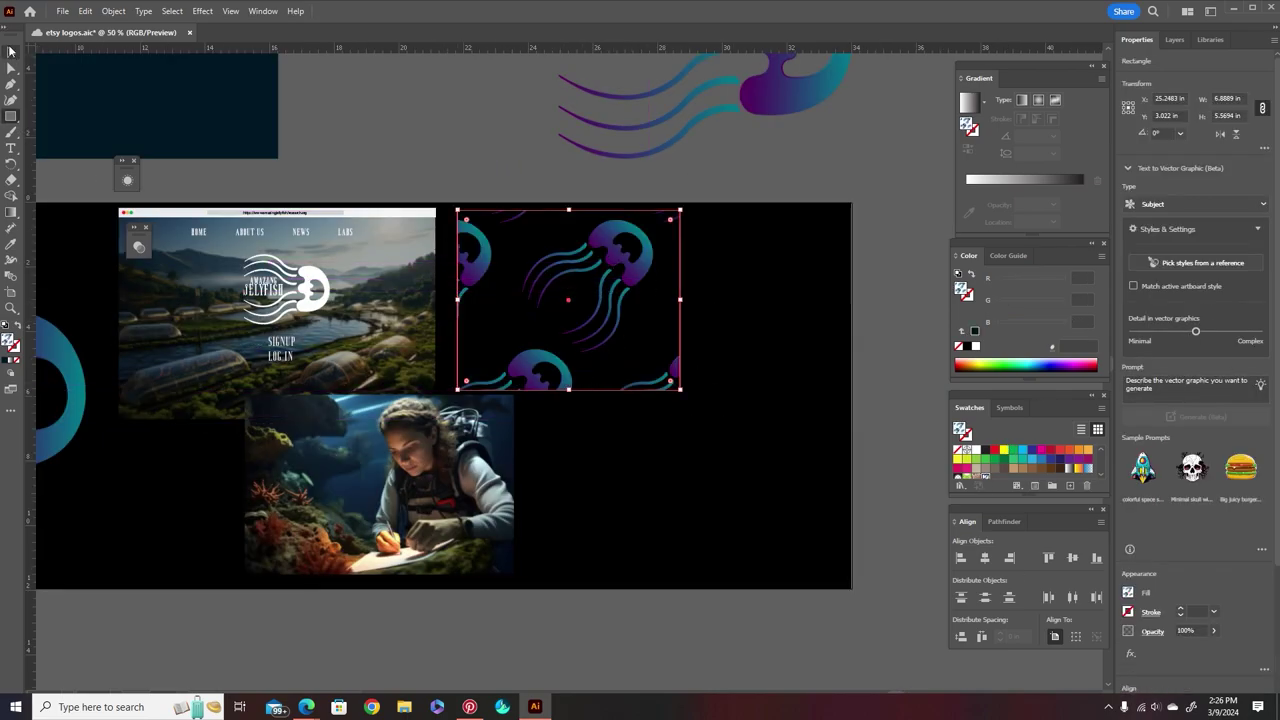
Try scaling down the pattern-filled rectangle in isolation mode and undo the scaling.
{"action": "left_click", "coordinate": [10, 49]}
{"action": "double_click", "coordinate": [627, 278]}
{"action": "left_click_drag", "start_coordinate": [681, 210], "coordinate": [629, 252]}
{"action": "key", "text": "ctrl+z"}
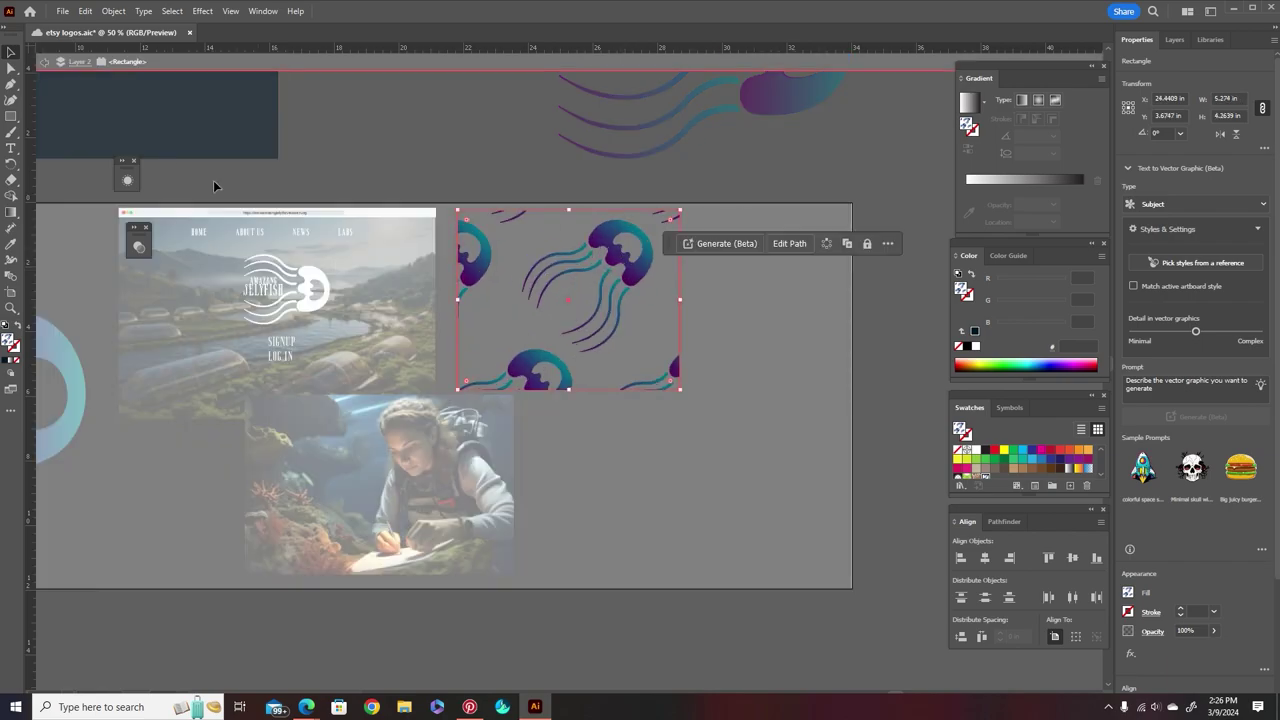
Try to rework the jellyfish pattern by repositioning the jellyfish and reducing the tile to 2 by 2 in.
{"action": "left_click", "coordinate": [113, 10]}
{"action": "mouse_move", "coordinate": [250, 329]}
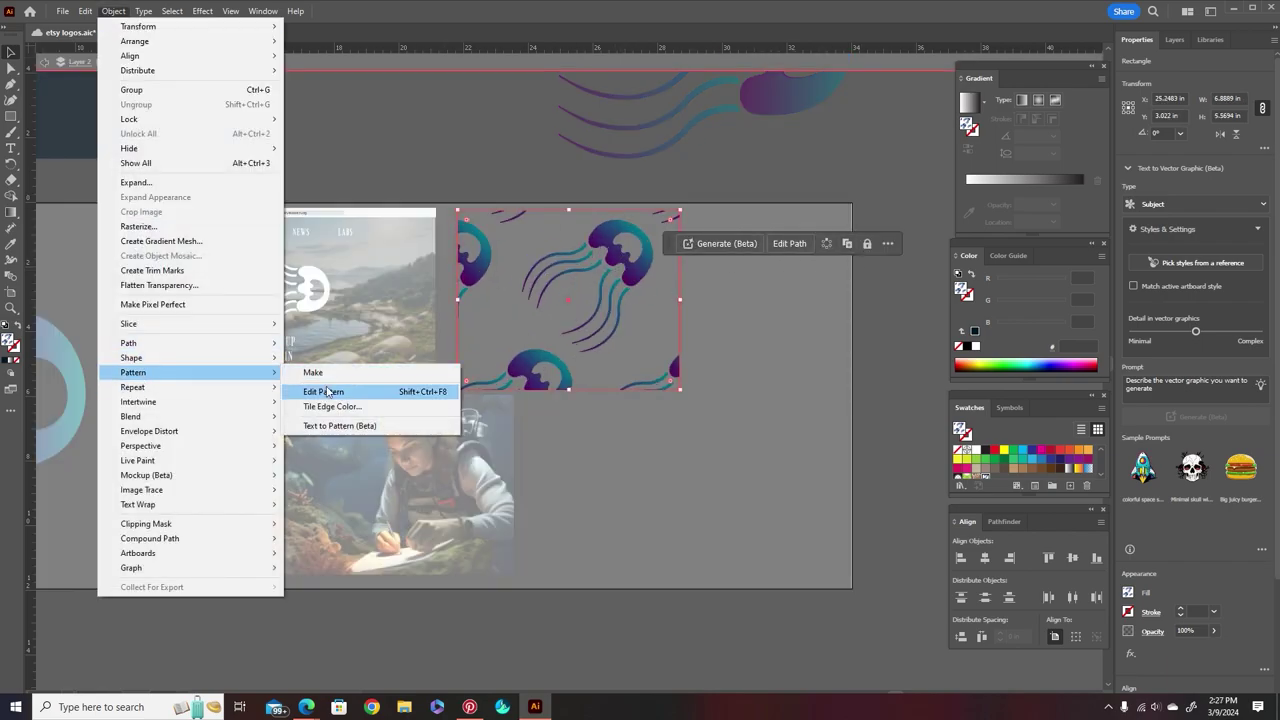
{"action": "left_click", "coordinate": [325, 391]}
{"action": "left_click_drag", "start_coordinate": [621, 308], "coordinate": [550, 381]}
{"action": "left_click_drag", "start_coordinate": [264, 330], "coordinate": [219, 353]}
{"action": "type", "text": "2"}
{"action": "key", "text": "Return"}
{"action": "type", "text": "2"}
{"action": "left_click", "coordinate": [266, 330]}
{"action": "type", "text": "3"}
{"action": "key", "text": "Tab"}
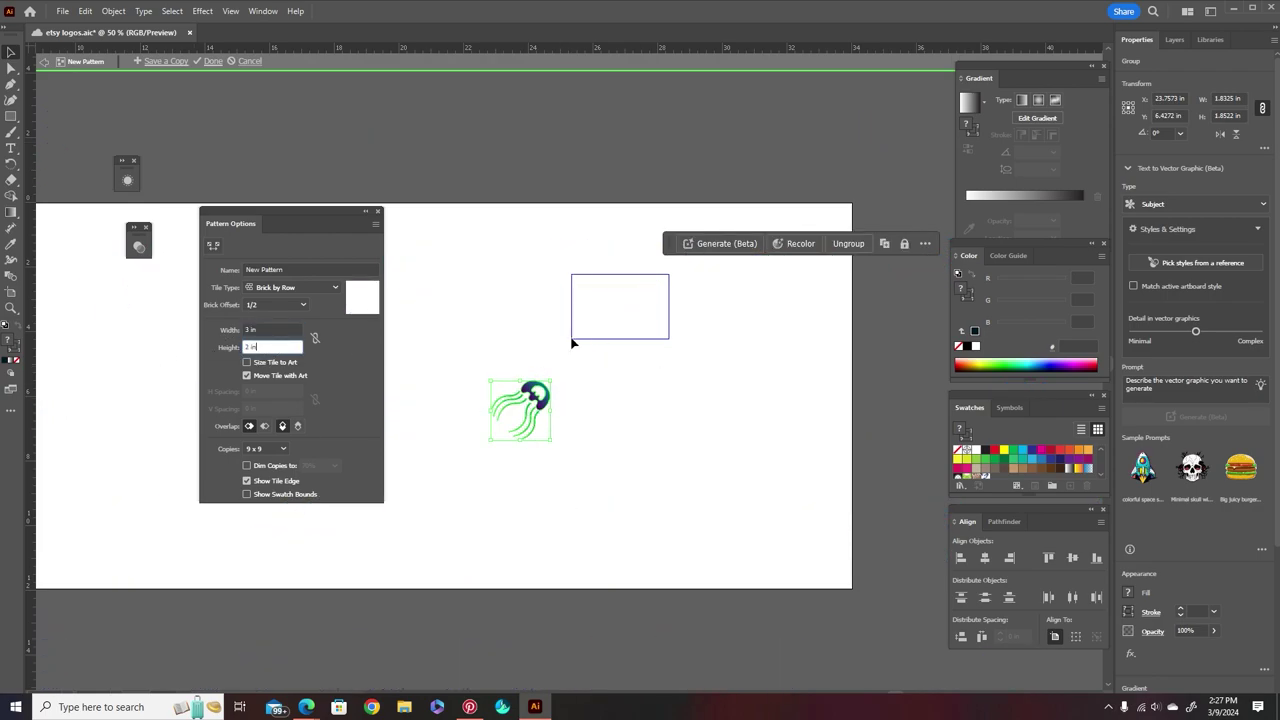
{"action": "left_click", "coordinate": [288, 329]}
{"action": "type", "text": "2"}
{"action": "double_click", "coordinate": [176, 110]}
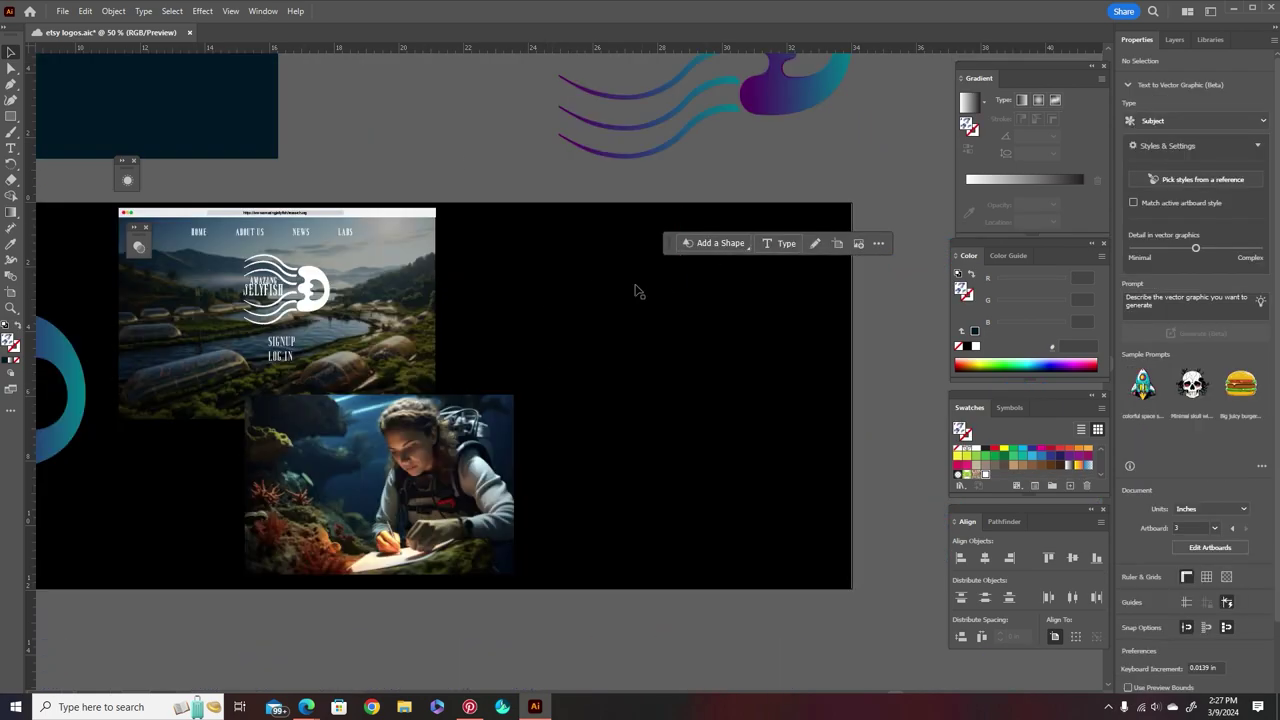
Reopen the pattern for editing, then cancel it and undo the pattern tile changes.
{"action": "left_click", "coordinate": [577, 294]}
{"action": "left_click", "coordinate": [113, 11]}
{"action": "mouse_move", "coordinate": [129, 371]}
{"action": "left_click", "coordinate": [308, 371]}
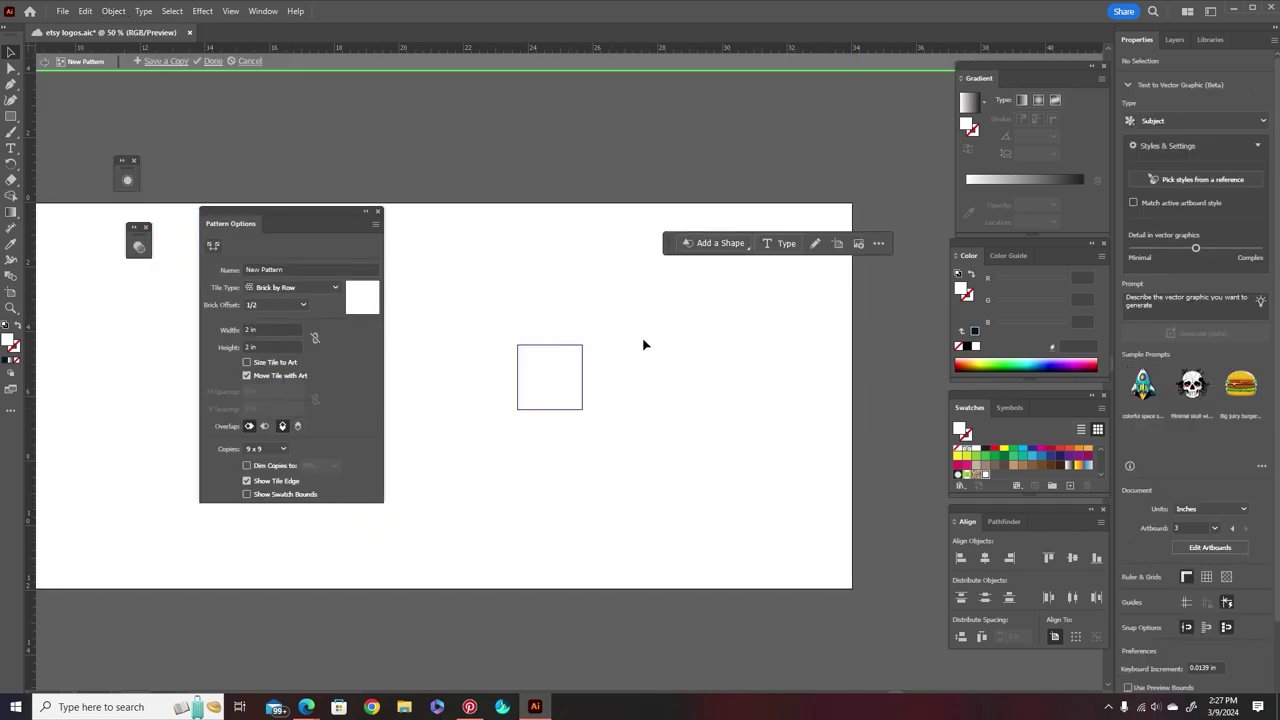
{"action": "left_click", "coordinate": [240, 63]}
{"action": "key", "text": "ctrl+z"}
{"action": "key", "text": "ctrl+z"}
{"action": "key", "text": "ctrl+z"}
{"action": "key", "text": "ctrl+z"}
{"action": "key", "text": "ctrl+z"}
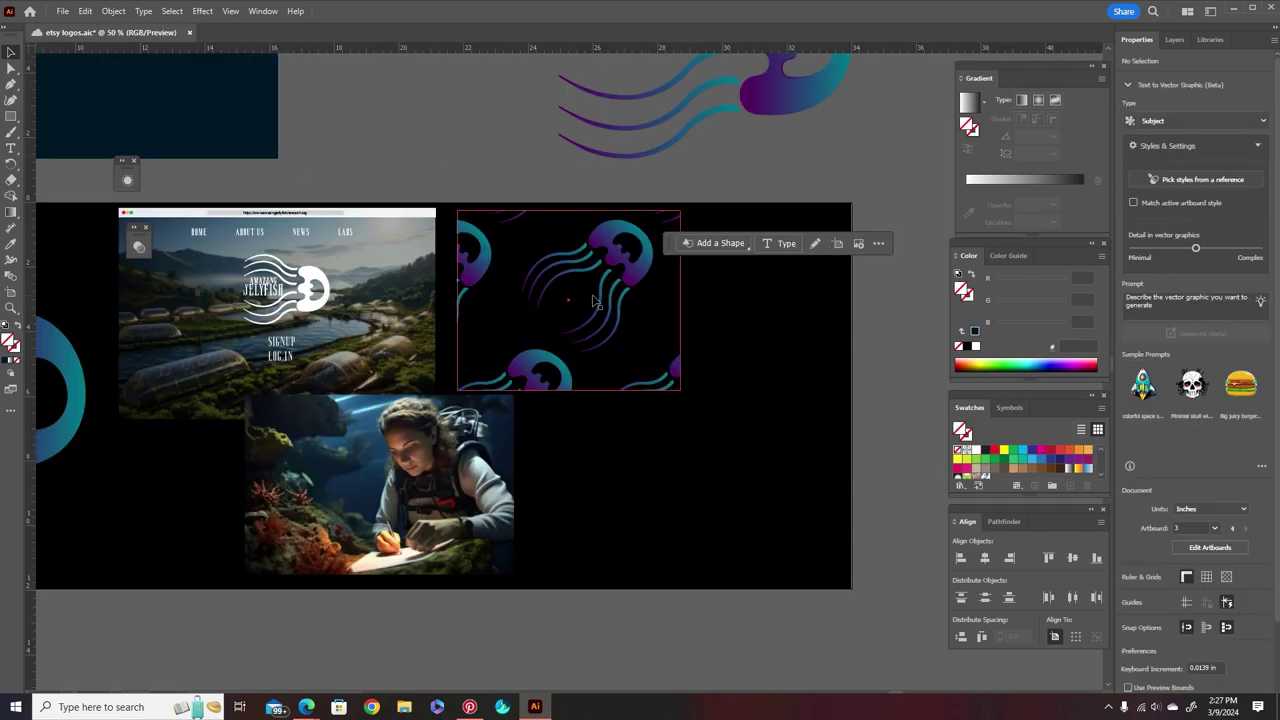
Delete the small pattern-filled rectangle beside the website mockup.
{"action": "scroll", "coordinate": [593, 298], "scroll_direction": "down", "scroll_amount": 2}
{"action": "mouse_move", "coordinate": [600, 279]}
{"action": "left_mouse_down"}
{"action": "mouse_move", "coordinate": [828, 430]}
{"action": "mouse_move", "coordinate": [604, 280]}
{"action": "left_mouse_up"}
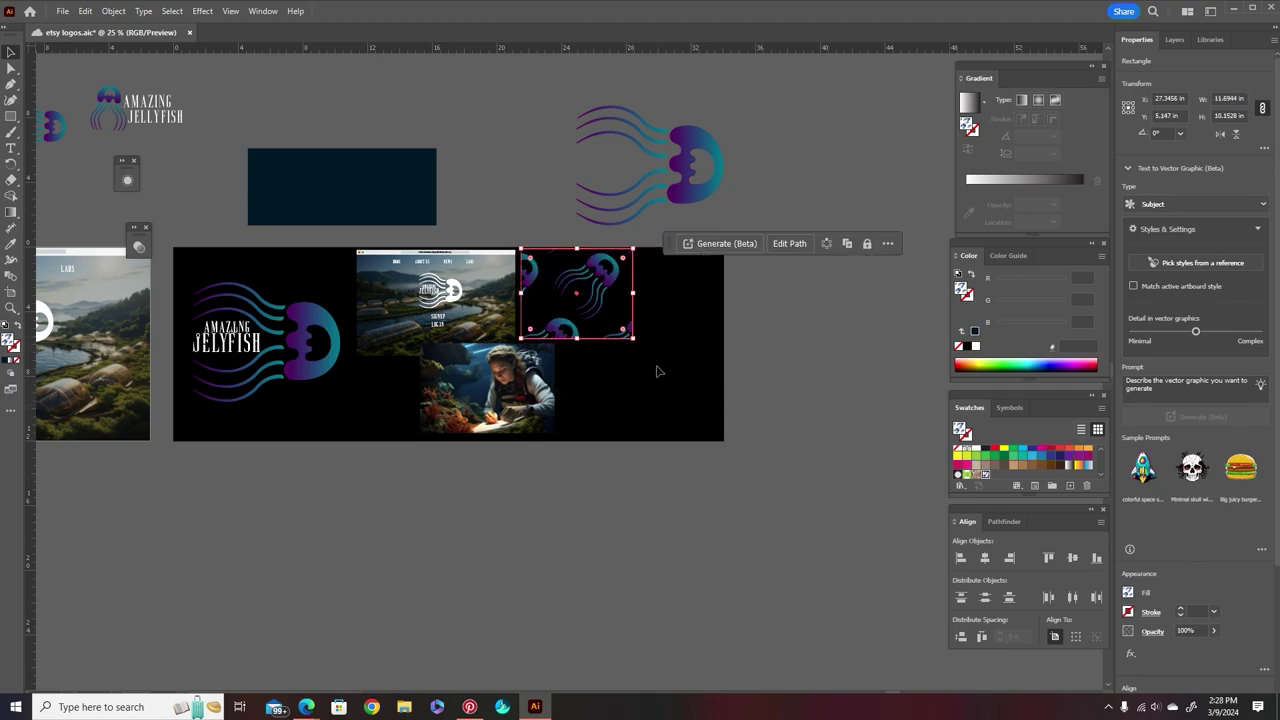
{"action": "left_click_drag", "start_coordinate": [606, 352], "coordinate": [444, 356]}
{"action": "left_click_drag", "start_coordinate": [526, 304], "coordinate": [673, 343]}
{"action": "key", "text": "ctrl+z"}
{"action": "key", "text": "Delete"}
Draw a pattern-filled rectangle about 22.9 by 11.9 in covering the artboard area to the right of the large logo.
{"action": "key", "text": "m"}
{"action": "left_click_drag", "start_coordinate": [350, 248], "coordinate": [724, 446]}
{"action": "right_click", "coordinate": [716, 430]}
{"action": "left_click", "coordinate": [905, 655]}
{"action": "key", "text": "v"}
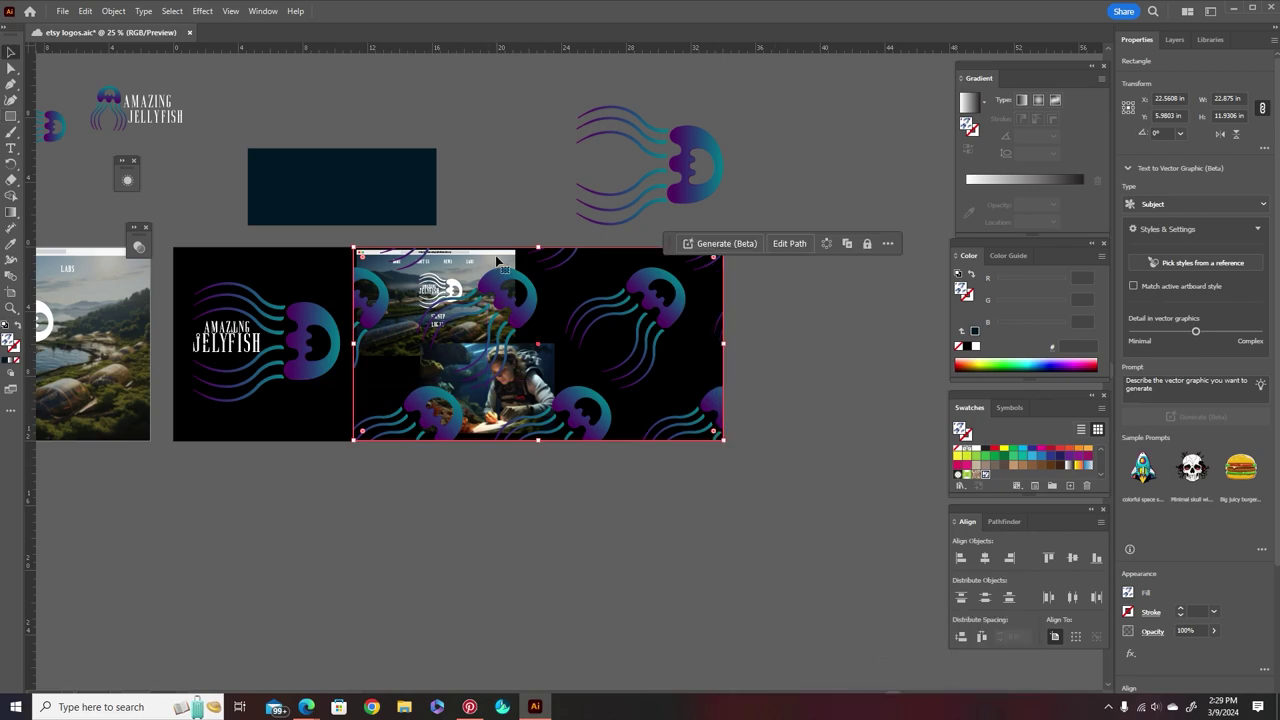
Nest Layer 2, which holds the large pattern rectangle, inside Layer 1.
{"action": "left_click", "coordinate": [1178, 39]}
{"action": "scroll", "coordinate": [1168, 500], "scroll_direction": "down", "scroll_amount": 5}
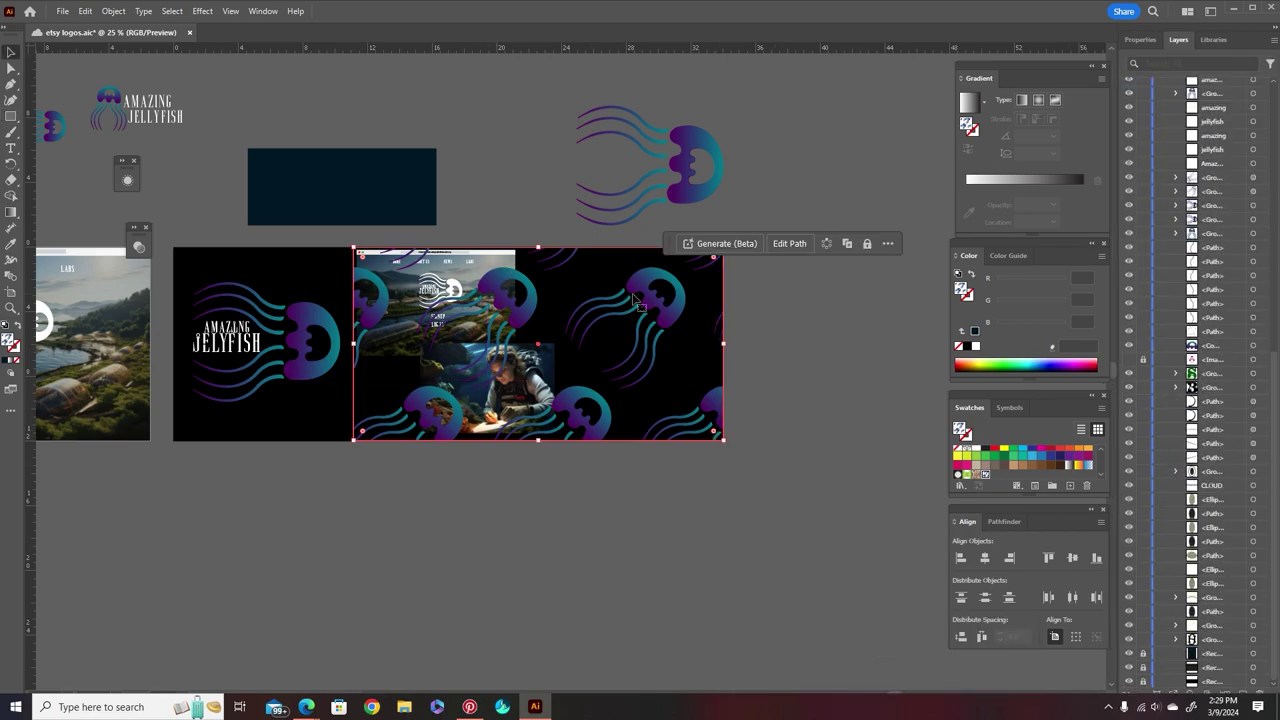
{"action": "scroll", "coordinate": [1168, 200], "scroll_direction": "up", "scroll_amount": 10}
{"action": "left_click_drag", "start_coordinate": [1168, 127], "coordinate": [1160, 114]}
{"action": "key", "text": "ctrl+shift+["}
{"action": "key", "text": "ctrl+z"}
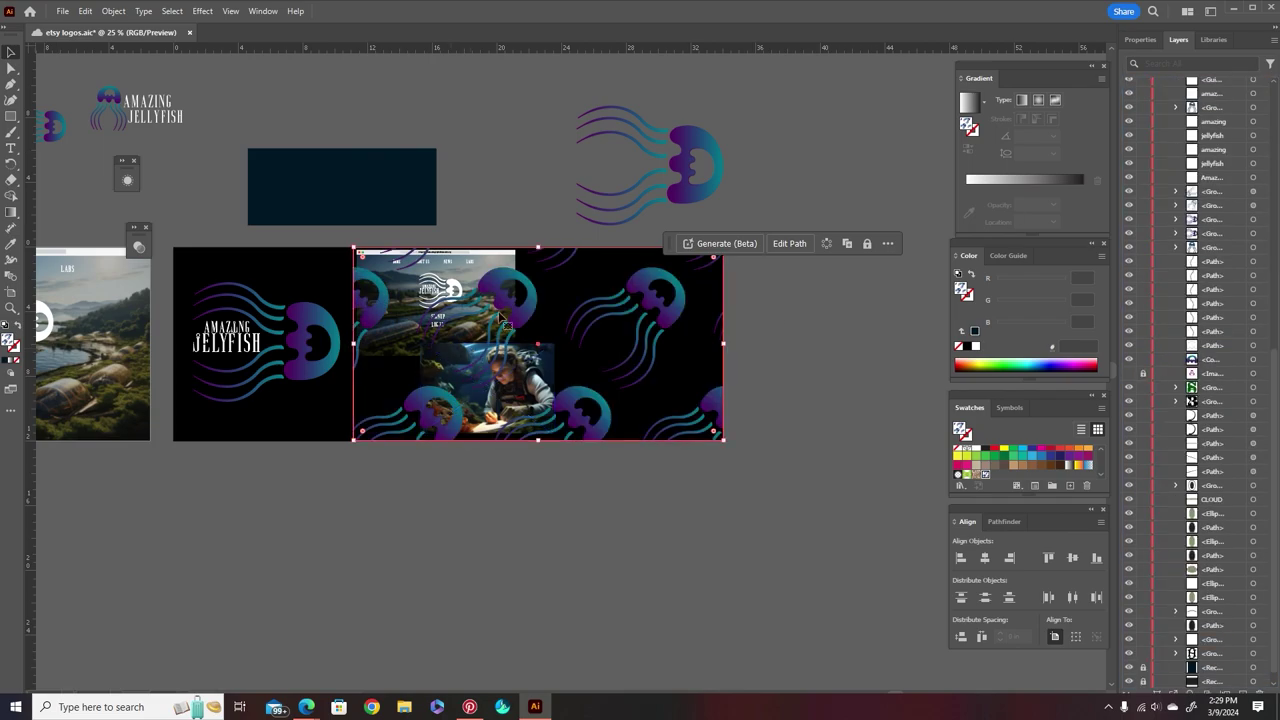
Send the pattern rectangle backward one level at a time until it sits behind the diver photo.
{"action": "right_click", "coordinate": [655, 303]}
{"action": "mouse_move", "coordinate": [700, 583]}
{"action": "left_click", "coordinate": [838, 612]}
{"action": "right_click", "coordinate": [697, 522]}
{"action": "mouse_move", "coordinate": [740, 453]}
{"action": "left_click", "coordinate": [864, 484]}
{"action": "right_click", "coordinate": [741, 478]}
{"action": "mouse_move", "coordinate": [790, 410]}
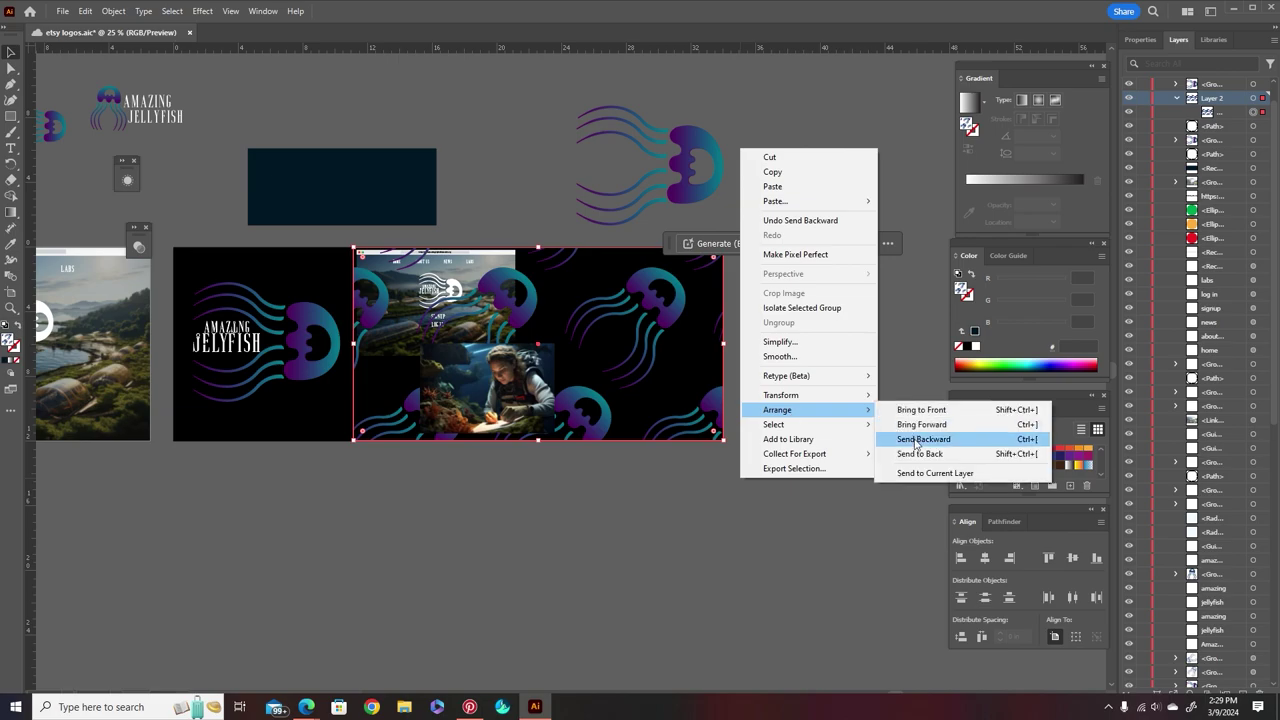
{"action": "left_click", "coordinate": [916, 440]}
Move the pattern rectangle out of Layer 2 and below the browser bar's coloured circles in the stacking order.
{"action": "scroll", "coordinate": [1221, 153], "scroll_direction": "up", "scroll_amount": 2}
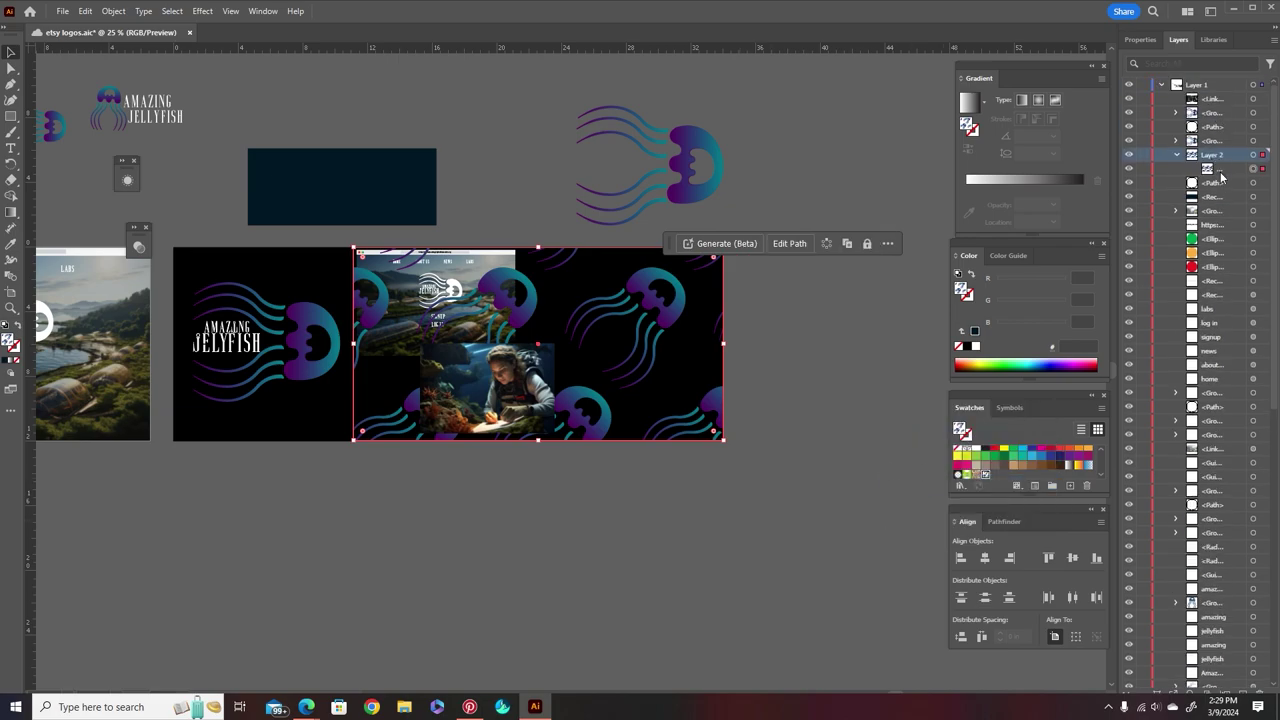
{"action": "scroll", "coordinate": [1221, 177], "scroll_direction": "down", "scroll_amount": 1}
{"action": "left_click_drag", "start_coordinate": [1240, 128], "coordinate": [1218, 151]}
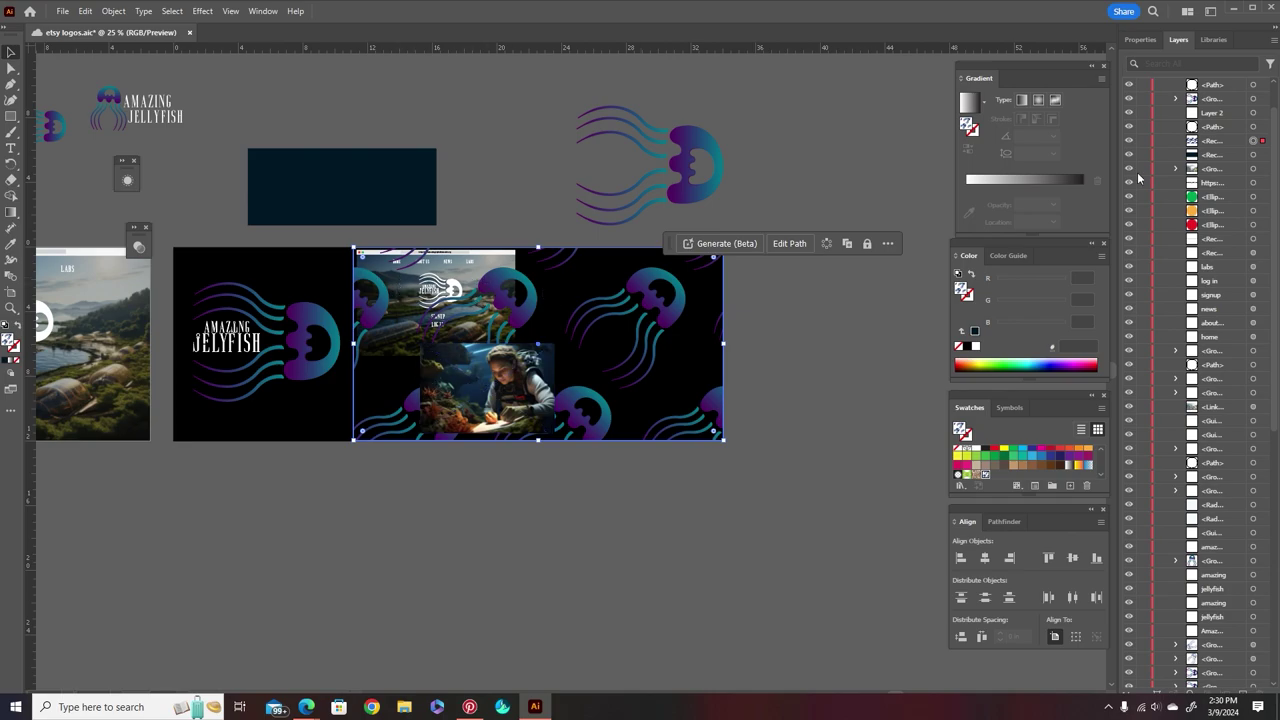
{"action": "scroll", "coordinate": [1200, 132], "scroll_direction": "up", "scroll_amount": 1}
{"action": "left_click_drag", "start_coordinate": [1230, 185], "coordinate": [1212, 284]}
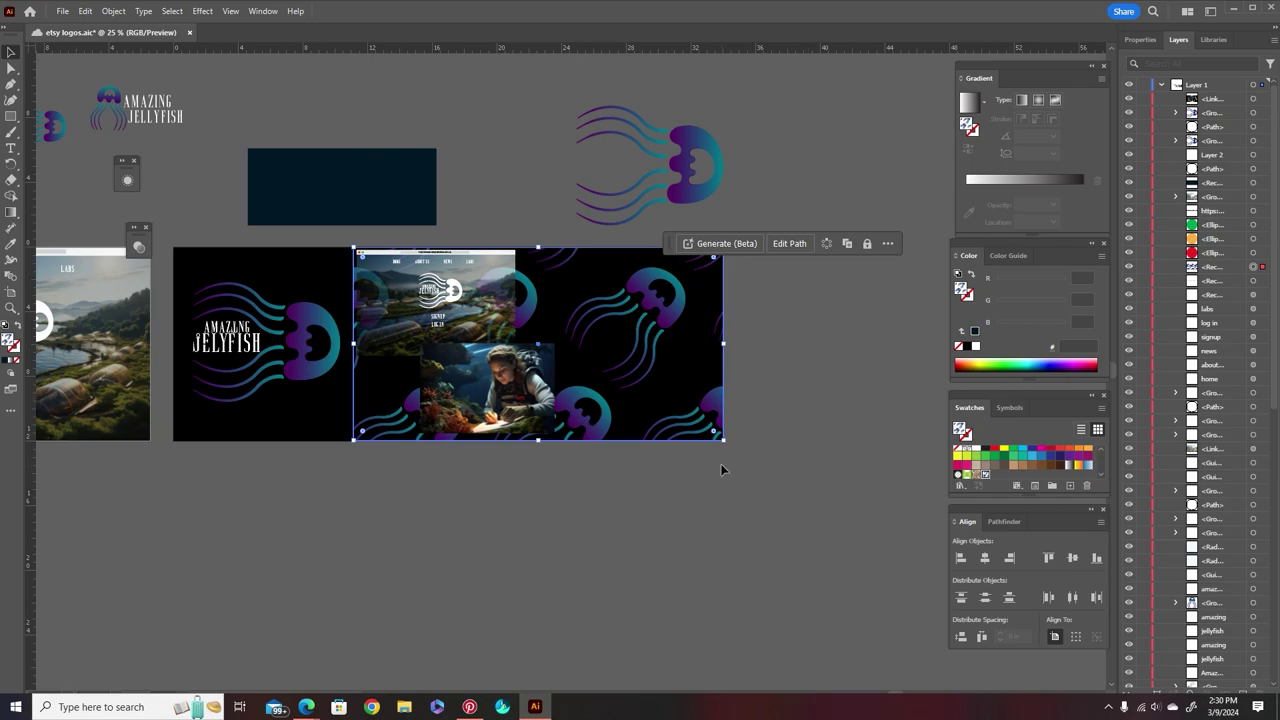
Examine how the pattern rectangle overlaps the website mockup and meets the large logo's area.
{"action": "left_click", "coordinate": [783, 382]}
{"action": "scroll", "coordinate": [443, 300], "scroll_direction": "up", "scroll_amount": 4}
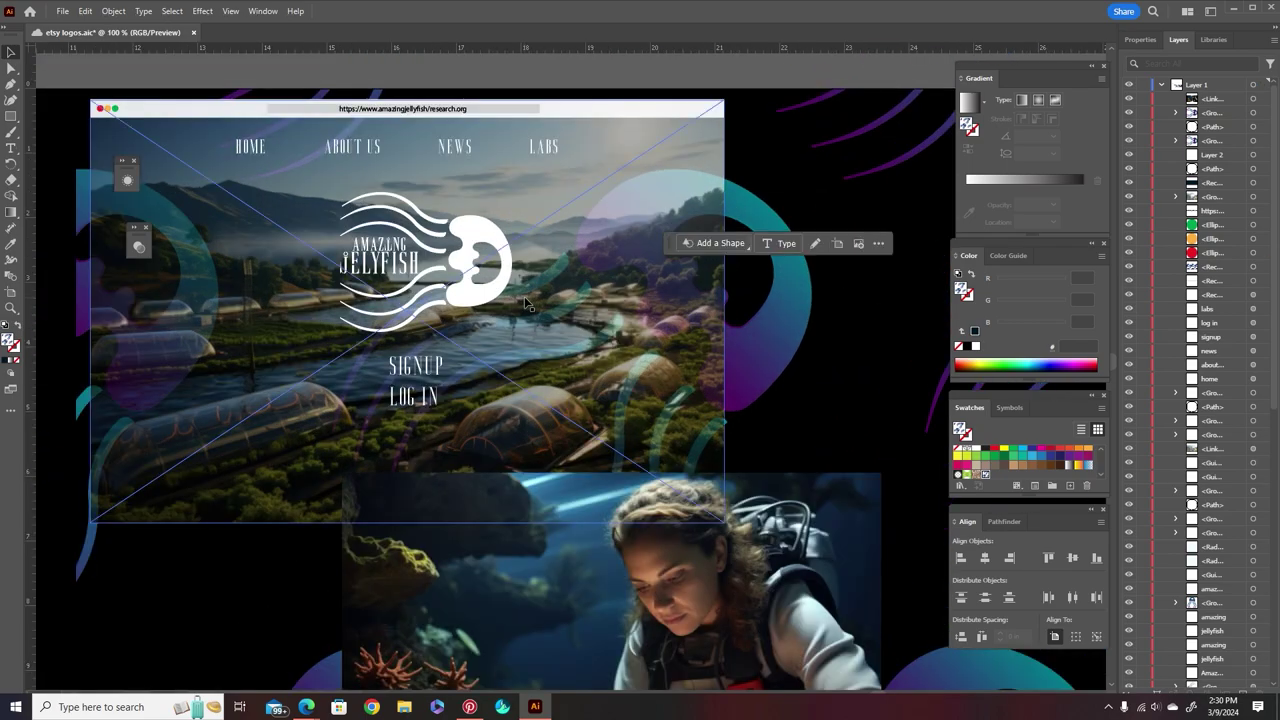
{"action": "scroll", "coordinate": [483, 320], "scroll_direction": "down", "scroll_amount": 3}
{"action": "left_click", "coordinate": [348, 388]}
{"action": "mouse_move", "coordinate": [347, 371]}
{"action": "left_mouse_down"}
{"action": "mouse_move", "coordinate": [384, 371]}
{"action": "mouse_move", "coordinate": [345, 372]}
{"action": "left_mouse_up"}
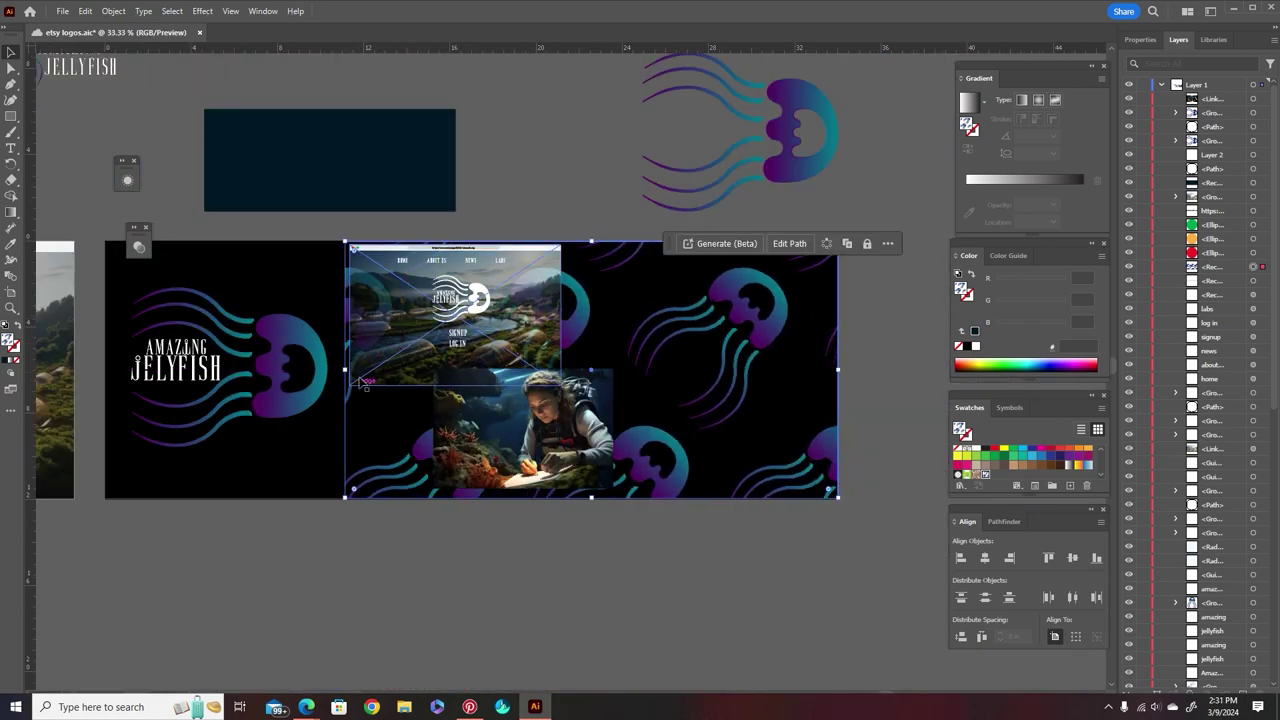
{"action": "left_click", "coordinate": [528, 567]}
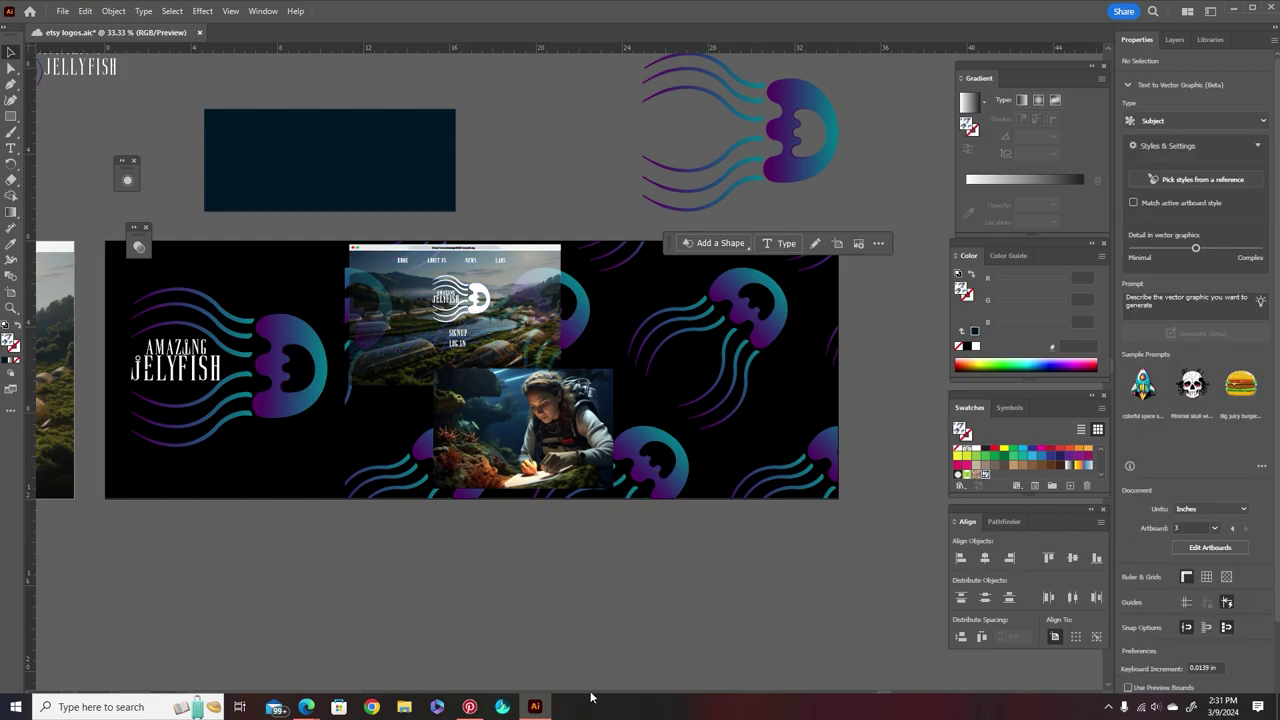
Scale down the pattern rectangle and fit it between the website mockup and the artboard's right edge.
{"action": "left_click", "coordinate": [344, 243]}
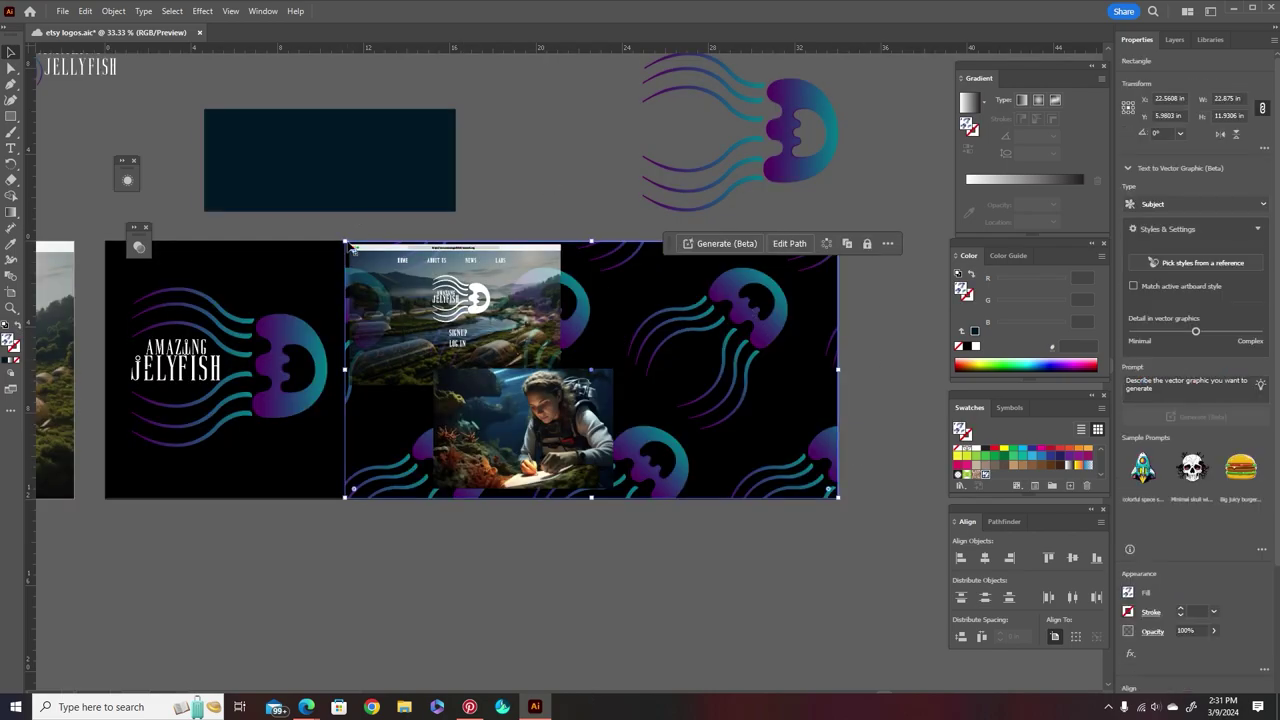
{"action": "left_click_drag", "start_coordinate": [344, 241], "coordinate": [608, 378]}
{"action": "left_click_drag", "start_coordinate": [798, 410], "coordinate": [752, 277]}
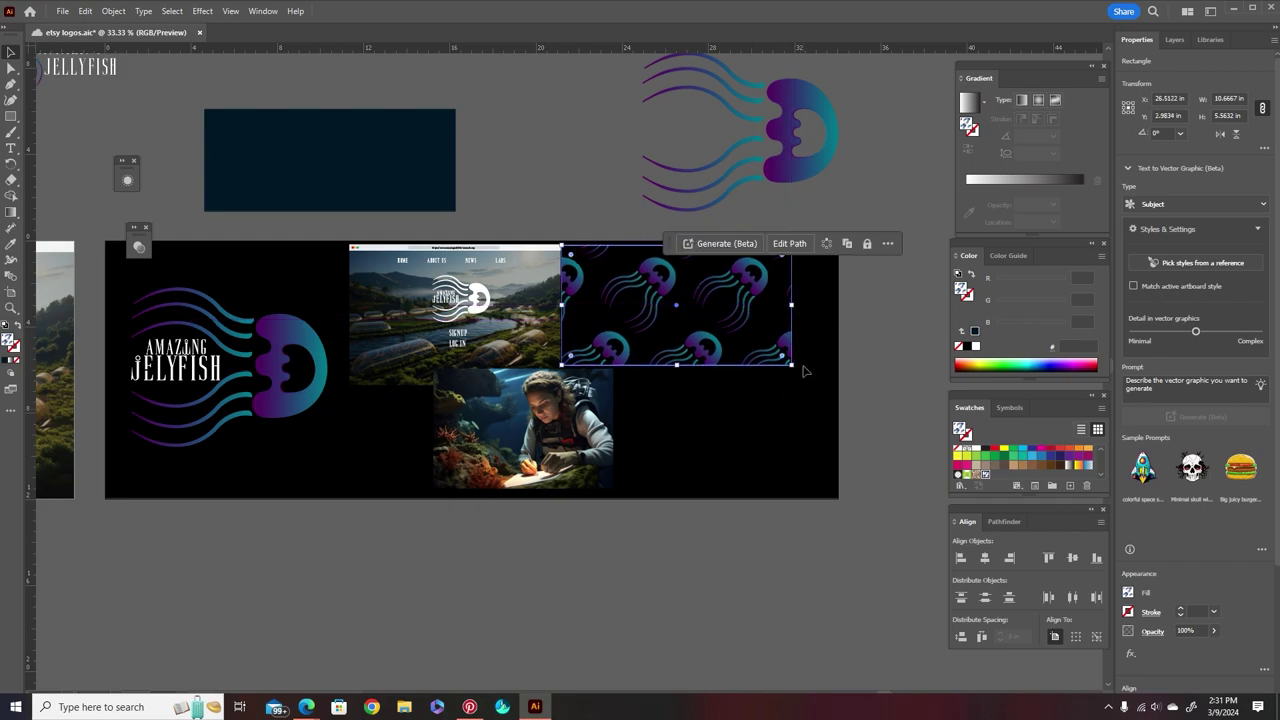
{"action": "left_click_drag", "start_coordinate": [792, 365], "coordinate": [839, 389]}
{"action": "scroll", "coordinate": [790, 393], "scroll_direction": "up", "scroll_amount": 1}
{"action": "left_click_drag", "start_coordinate": [699, 400], "coordinate": [700, 400]}
{"action": "left_click", "coordinate": [608, 291]}
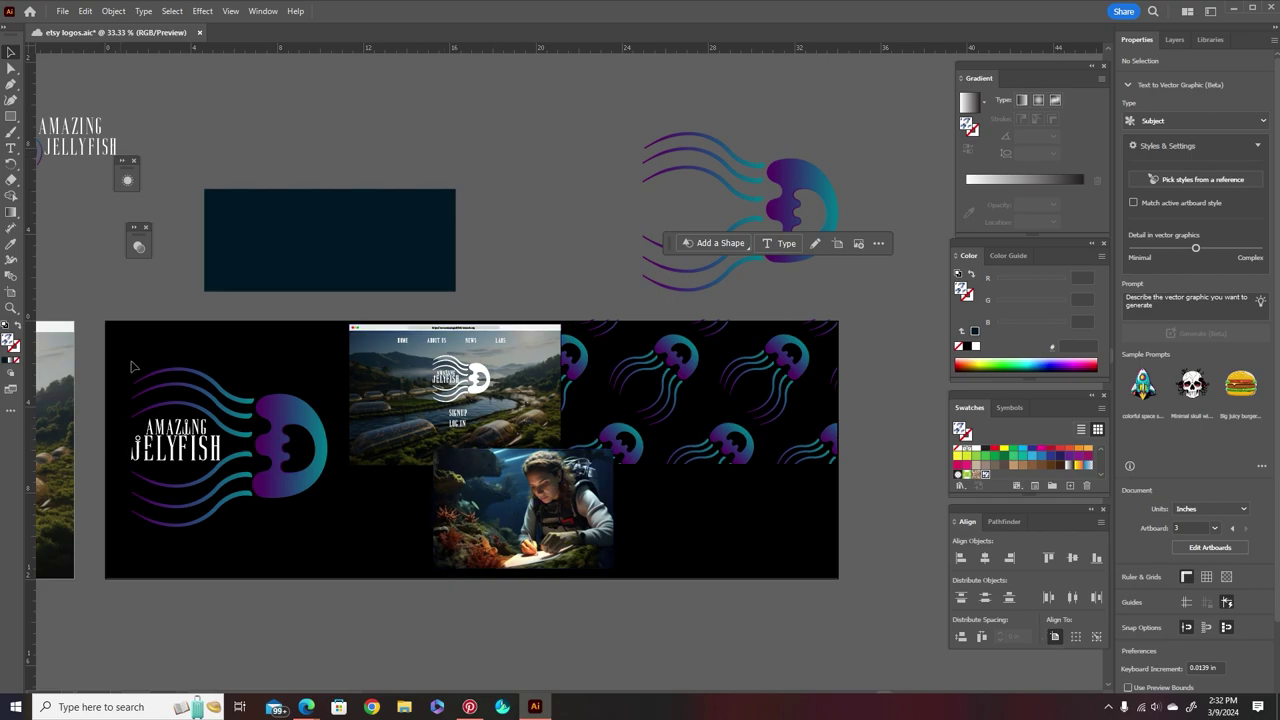
Place scaled-down copies of the large gradient logo over the diver photo and in the black area below the pattern.
{"action": "scroll", "coordinate": [155, 358], "scroll_direction": "down", "scroll_amount": 1}
{"action": "left_click_drag", "start_coordinate": [213, 422], "coordinate": [457, 478]}
{"action": "scroll", "coordinate": [457, 478], "scroll_direction": "up", "scroll_amount": 3}
{"action": "left_click_drag", "start_coordinate": [549, 309], "coordinate": [320, 495]}
{"action": "key", "text": "Delete"}
{"action": "left_click_drag", "start_coordinate": [277, 577], "coordinate": [372, 444]}
{"action": "key", "text": "ctrl+z"}
Isolate the logo on the diver photo and fill its bell and tentacles with white.
{"action": "double_click", "coordinate": [372, 444]}
{"action": "left_click", "coordinate": [372, 444]}
{"action": "double_click", "coordinate": [341, 452]}
{"action": "left_click", "coordinate": [341, 452]}
{"action": "left_click", "coordinate": [975, 448]}
{"action": "left_click", "coordinate": [303, 399]}
{"action": "left_click", "coordinate": [303, 419], "text": "shift"}
{"action": "left_click", "coordinate": [303, 436], "text": "shift"}
{"action": "left_click", "coordinate": [302, 457], "text": "shift"}
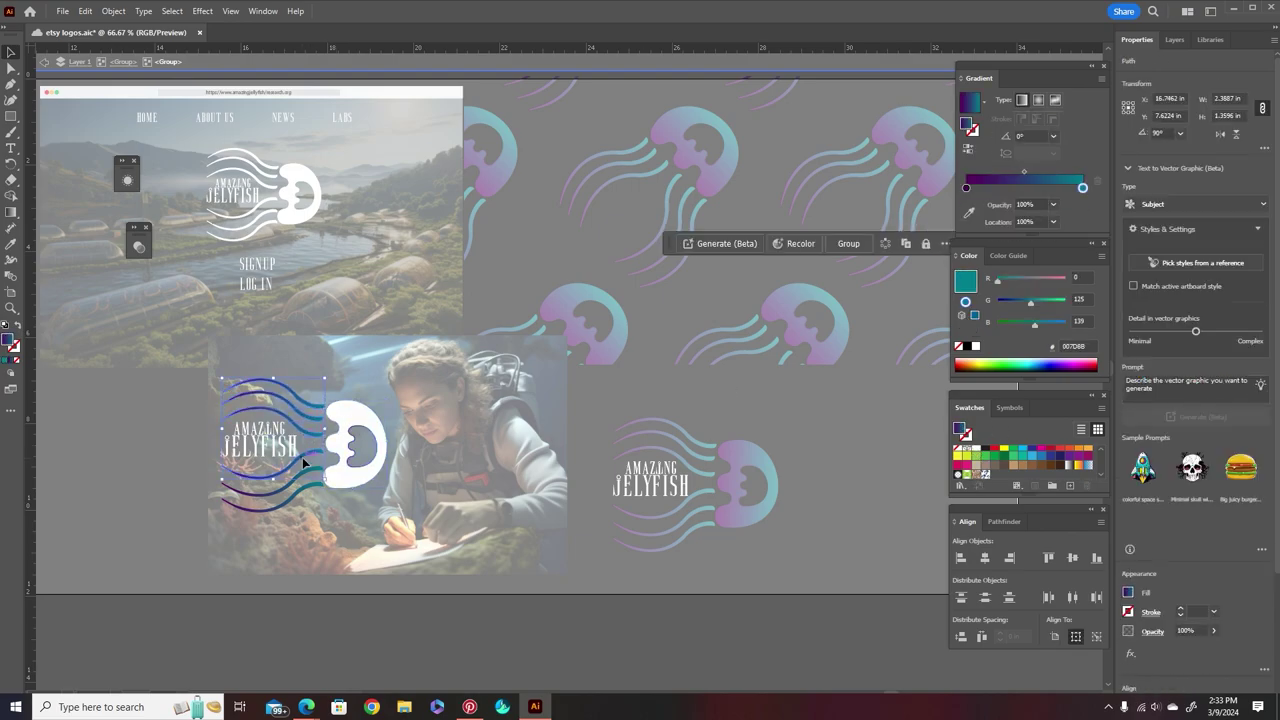
{"action": "left_click", "coordinate": [976, 448]}
Set the stroke of the photo logo's inner D-shaped outline to white and leave isolation mode.
{"action": "scroll", "coordinate": [336, 455], "scroll_direction": "up", "scroll_amount": 6}
{"action": "left_click", "coordinate": [449, 416]}
{"action": "left_click", "coordinate": [968, 438]}
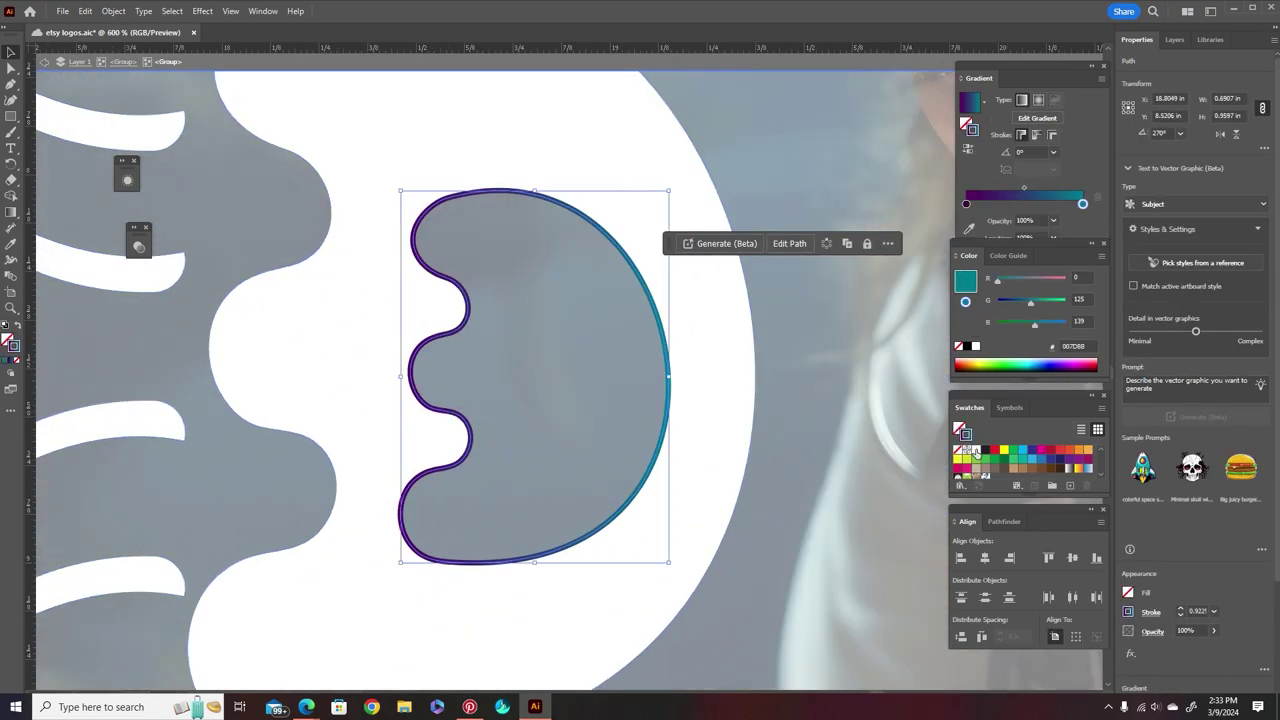
{"action": "left_click", "coordinate": [976, 449]}
{"action": "scroll", "coordinate": [680, 448], "scroll_direction": "down", "scroll_amount": 5}
{"action": "double_click", "coordinate": [324, 450]}
{"action": "scroll", "coordinate": [490, 348], "scroll_direction": "down", "scroll_amount": 1}
{"action": "scroll", "coordinate": [565, 370], "scroll_direction": "up", "scroll_amount": 1}
Scale the white logo down to about 2.7 by 2.2 in and reposition it beside the diver in the photo.
{"action": "left_click", "coordinate": [591, 403]}
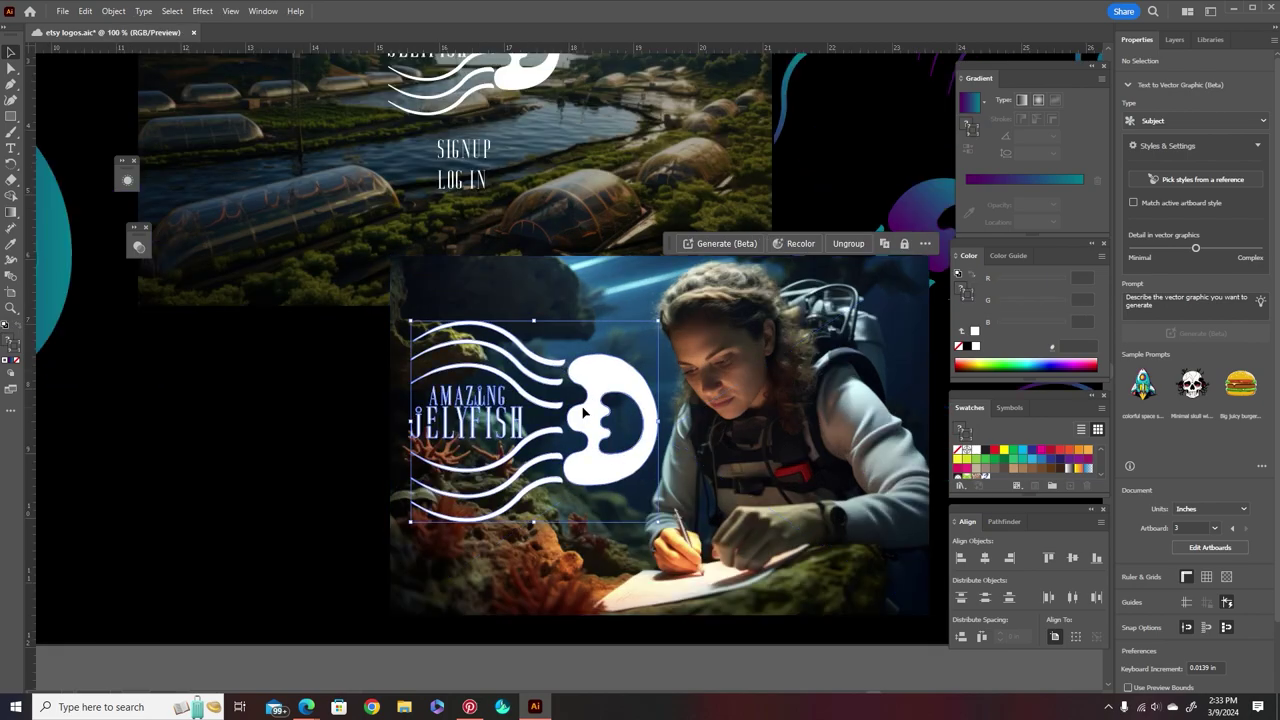
{"action": "left_click_drag", "start_coordinate": [660, 322], "coordinate": [586, 379]}
{"action": "left_click_drag", "start_coordinate": [537, 450], "coordinate": [602, 420]}
{"action": "left_click", "coordinate": [603, 667]}
{"action": "key", "text": "ctrl+minus"}
{"action": "key", "text": "ctrl+minus"}
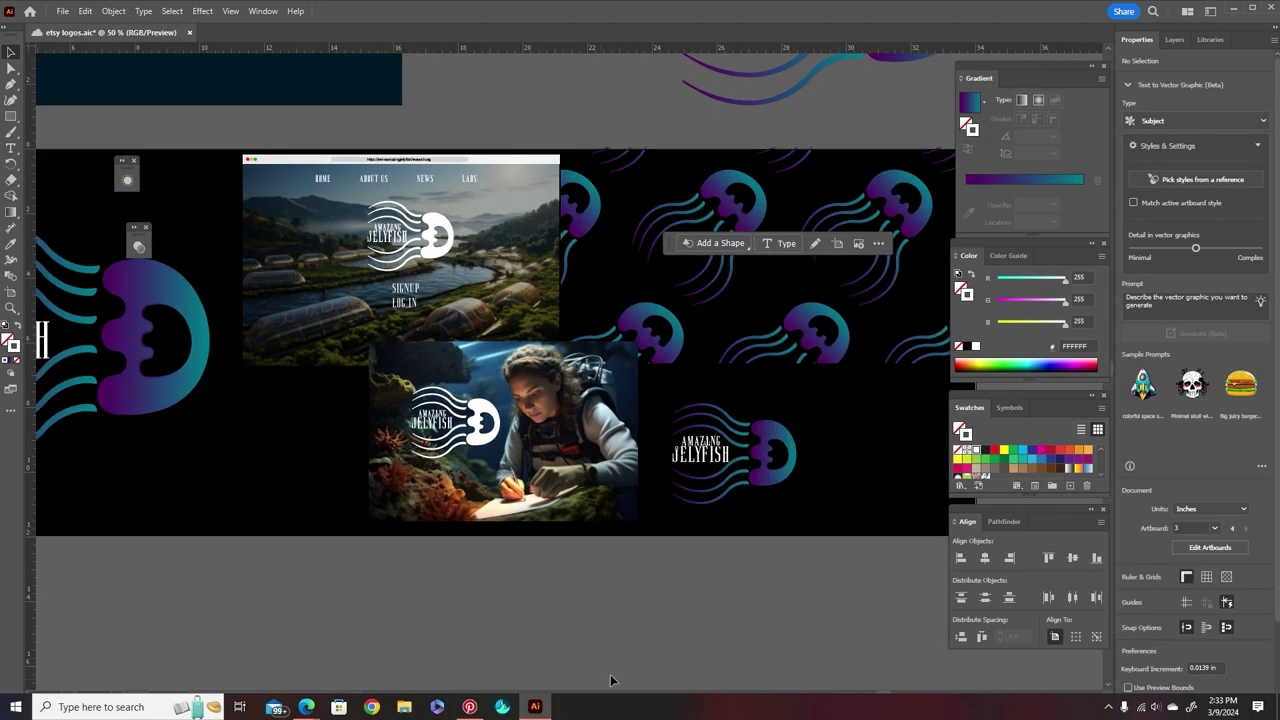
Lower the opacity of the white logo on the diver photo to about 74%.
{"action": "left_click", "coordinate": [479, 452]}
{"action": "scroll", "coordinate": [479, 452], "scroll_direction": "up", "scroll_amount": 3}
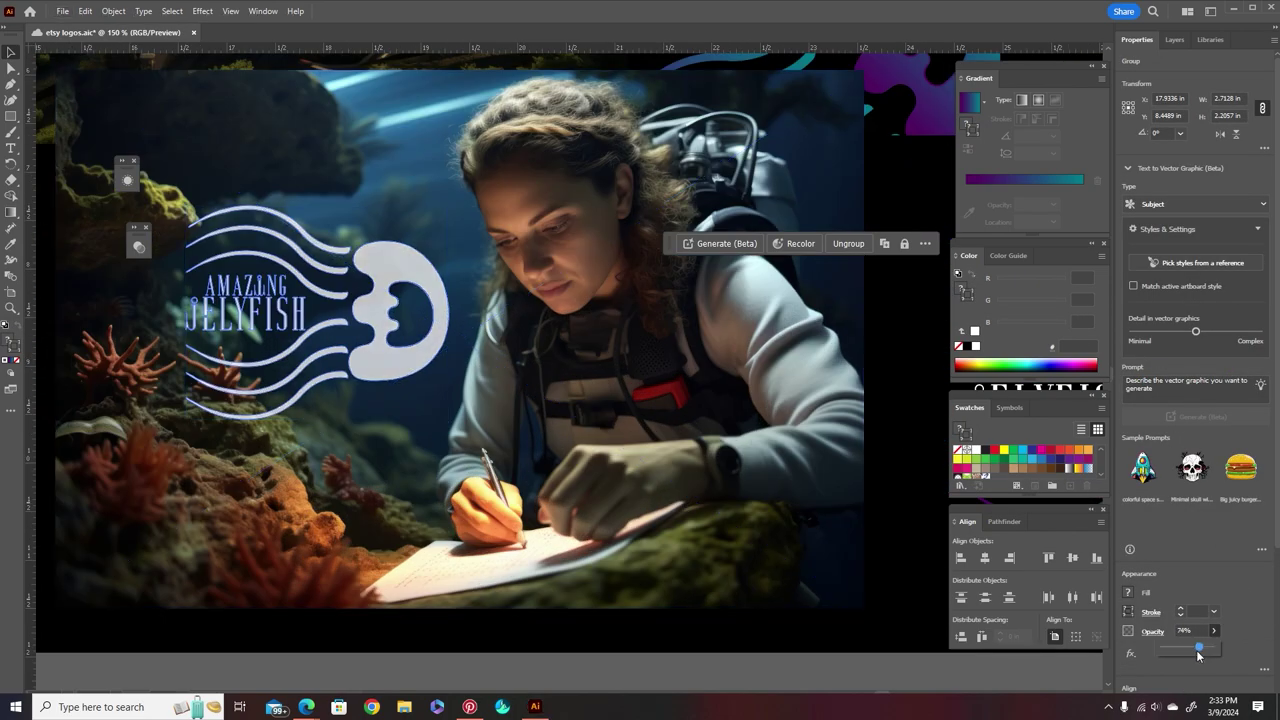
{"action": "key", "text": "ctrl+shift+a"}
{"action": "scroll", "coordinate": [576, 632], "scroll_direction": "down", "scroll_amount": 2}
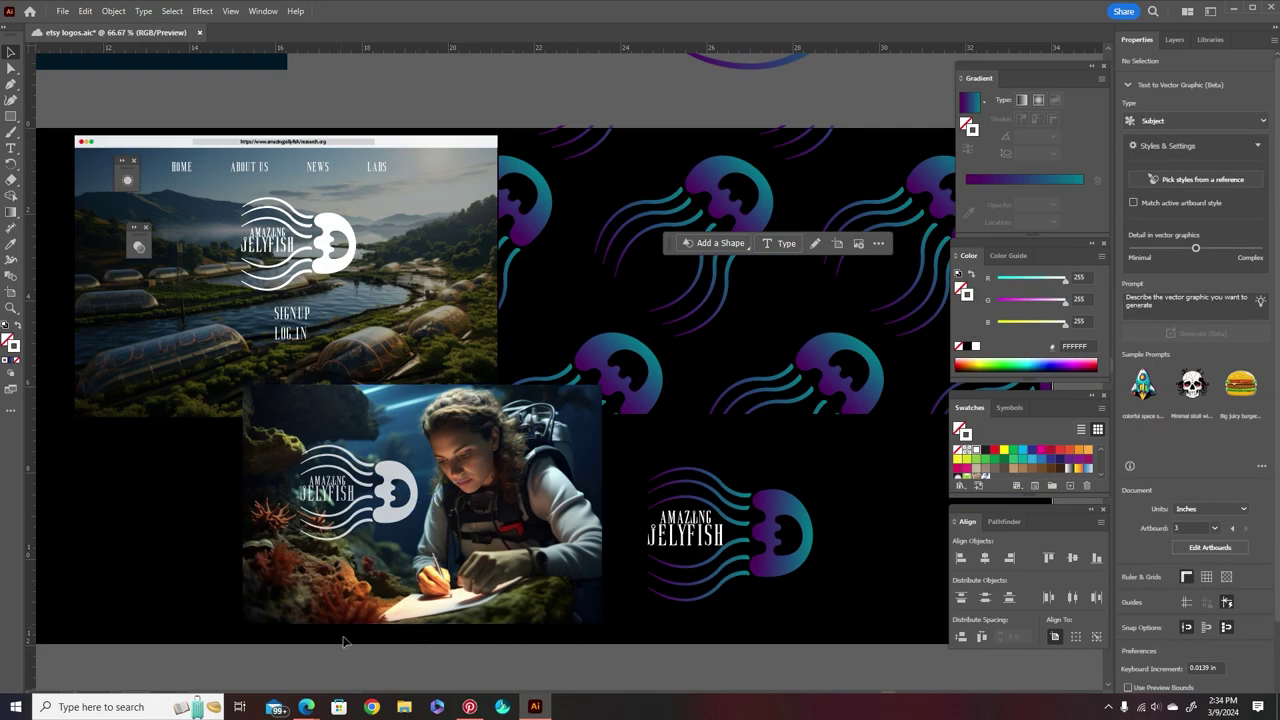
Duplicate the small gradient logo below the pattern and place the copy to its right.
{"action": "left_click", "coordinate": [394, 488]}
{"action": "left_click_drag", "start_coordinate": [396, 490], "coordinate": [251, 490]}
{"action": "key", "text": "ctrl+shift+a"}
{"action": "left_click", "coordinate": [580, 526]}
{"action": "left_click_drag", "start_coordinate": [580, 526], "coordinate": [421, 526]}
{"action": "left_click_drag", "start_coordinate": [421, 526], "coordinate": [712, 535], "text": "alt"}
Isolate the duplicated logo below the pattern and fill its bell and tentacles with white.
{"action": "scroll", "coordinate": [672, 515], "scroll_direction": "up", "scroll_amount": 3}
{"action": "double_click", "coordinate": [672, 515]}
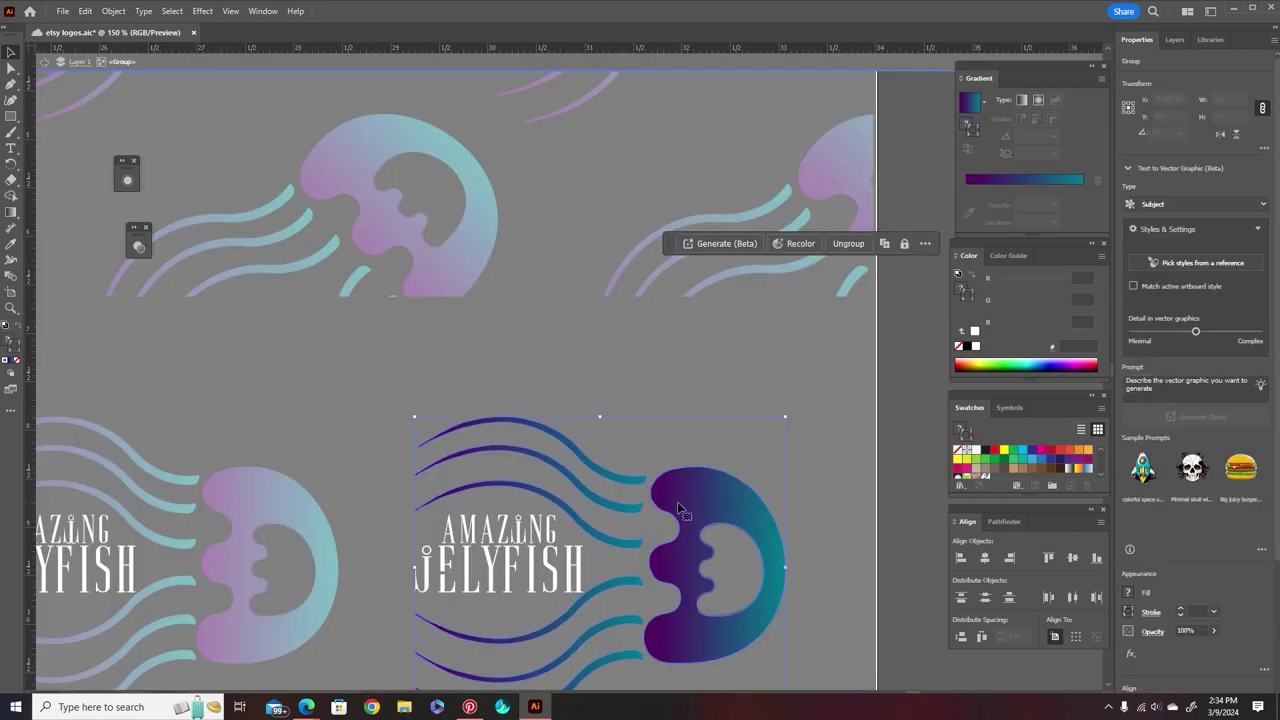
{"action": "left_click", "coordinate": [978, 450]}
{"action": "key", "text": "ctrl+z"}
{"action": "key", "text": "x"}
{"action": "left_click", "coordinate": [978, 450]}
{"action": "left_click", "coordinate": [612, 472]}
{"action": "left_click", "coordinate": [610, 506], "text": "shift"}
{"action": "left_click", "coordinate": [608, 541], "text": "shift"}
{"action": "left_click", "coordinate": [604, 586], "text": "shift"}
{"action": "left_click", "coordinate": [599, 626], "text": "shift"}
{"action": "left_click", "coordinate": [975, 451]}
Make the inner outline stroke of the duplicated logo white and leave isolation mode.
{"action": "scroll", "coordinate": [718, 616], "scroll_direction": "up", "scroll_amount": 5}
{"action": "left_click", "coordinate": [694, 606]}
{"action": "key", "text": "x"}
{"action": "left_click", "coordinate": [975, 451]}
{"action": "scroll", "coordinate": [870, 461], "scroll_direction": "down", "scroll_amount": 5}
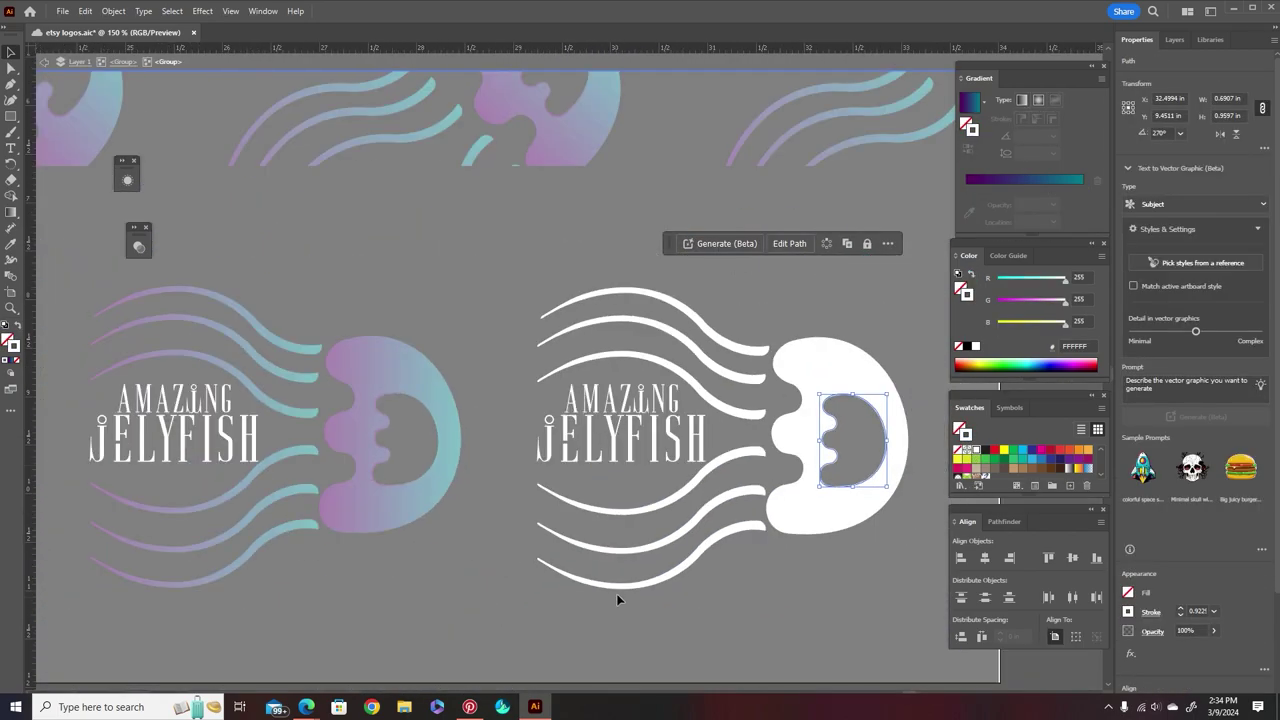
{"action": "scroll", "coordinate": [614, 590], "scroll_direction": "down", "scroll_amount": 3}
{"action": "double_click", "coordinate": [775, 494]}
{"action": "scroll", "coordinate": [774, 498], "scroll_direction": "down", "scroll_amount": 1}
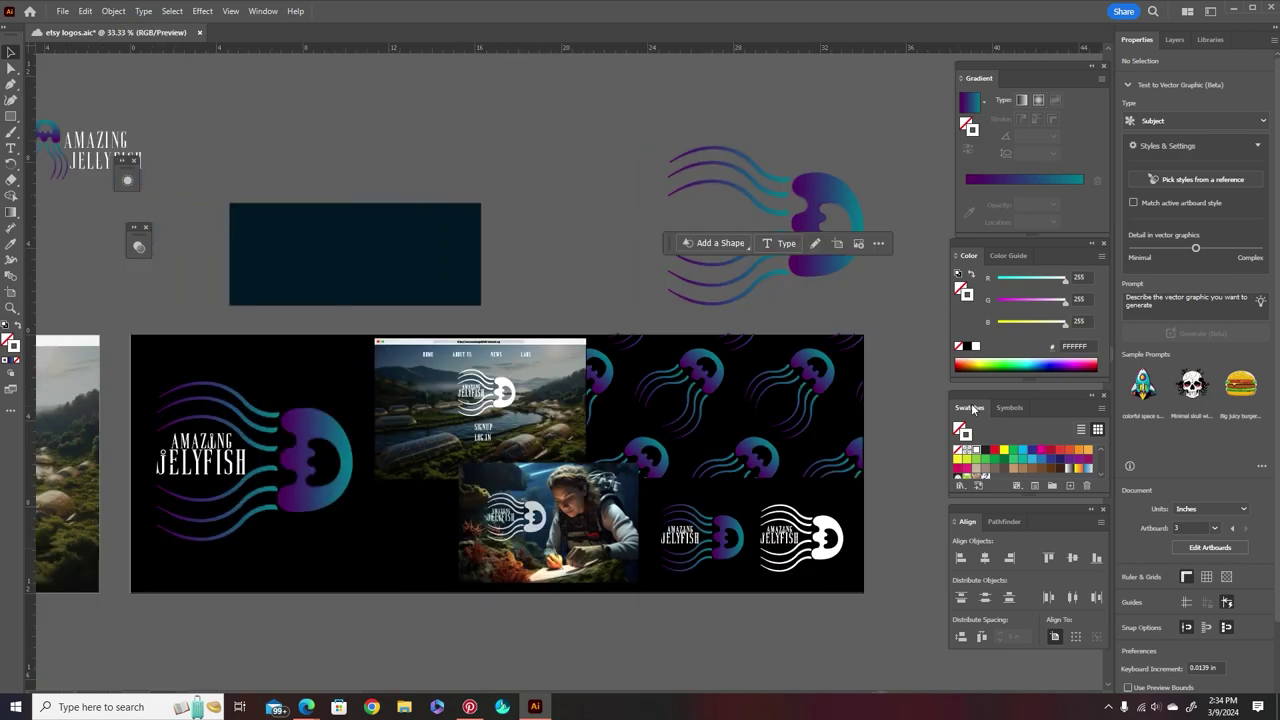
{"action": "left_click", "coordinate": [997, 180]}
{"action": "key", "text": "t"}
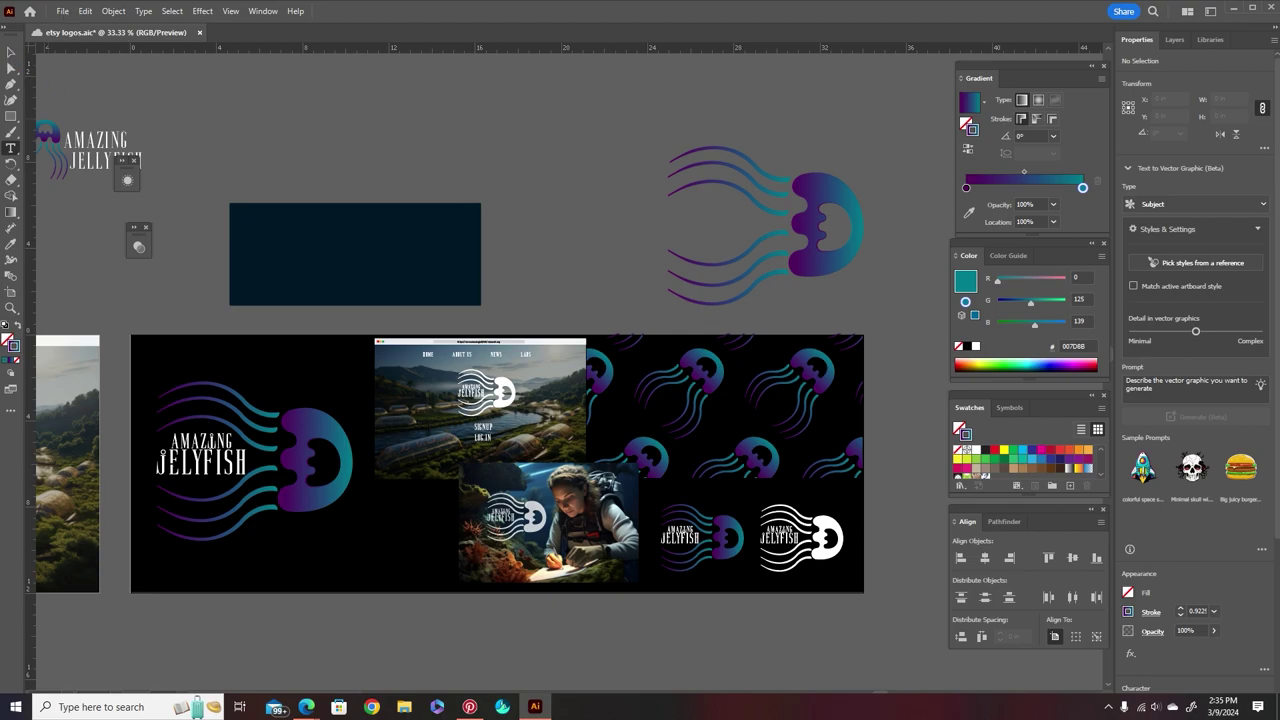
{"action": "key", "text": "alt+Tab"}
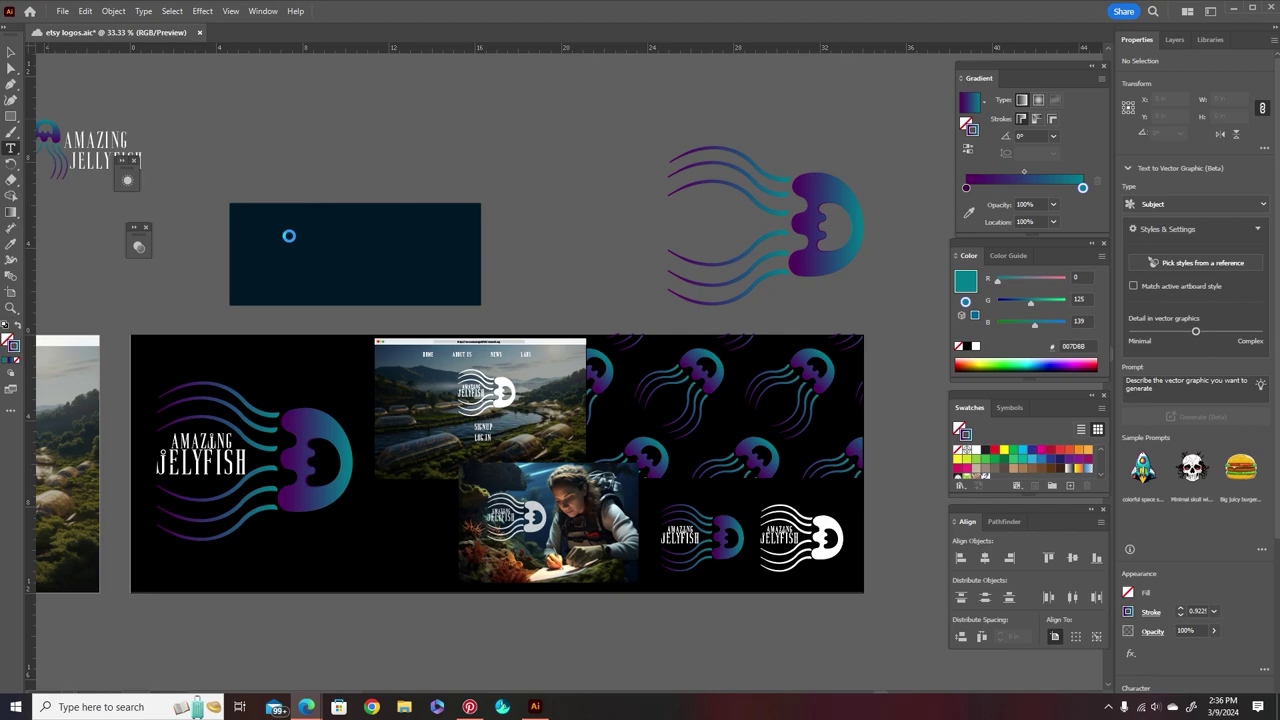
{"action": "mouse_move", "coordinate": [537, 707]}
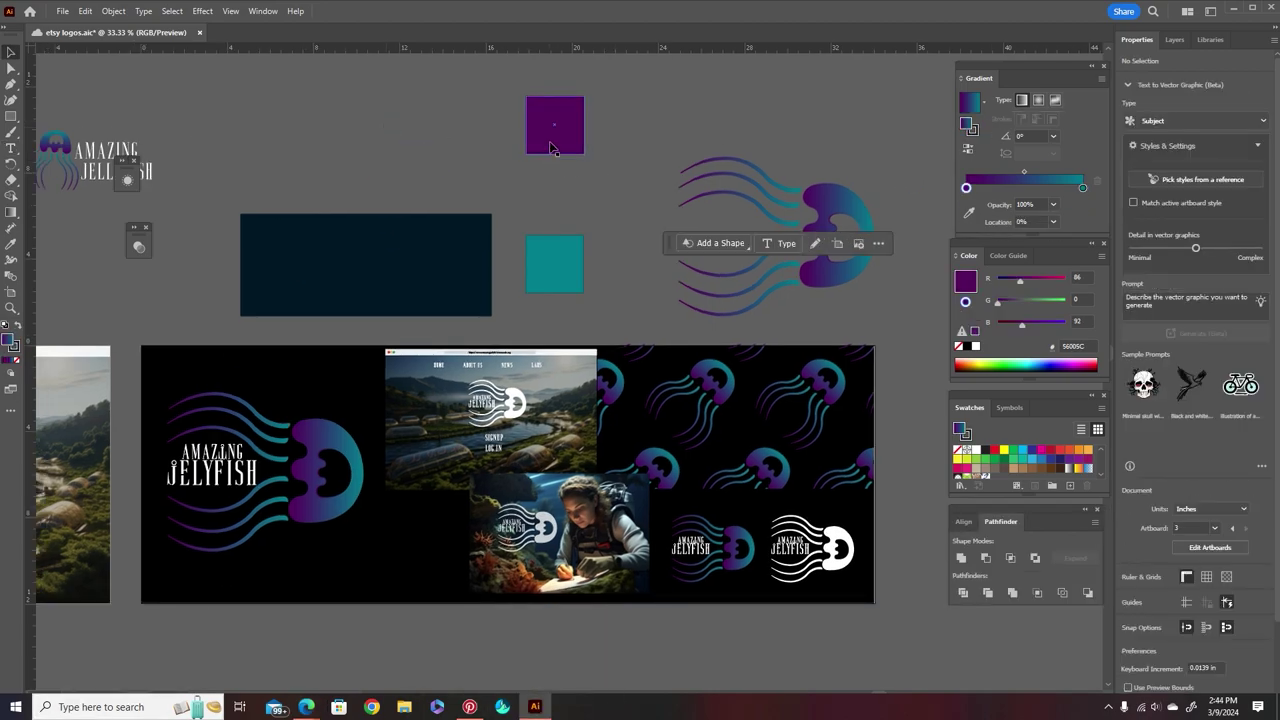
Stack the purple square directly above the teal square and scale both squares down together.
{"action": "left_click_drag", "start_coordinate": [555, 140], "coordinate": [558, 210]}
{"action": "left_click", "coordinate": [592, 267]}
{"action": "left_click_drag", "start_coordinate": [598, 272], "coordinate": [562, 208]}
{"action": "left_click_drag", "start_coordinate": [584, 170], "coordinate": [558, 227]}
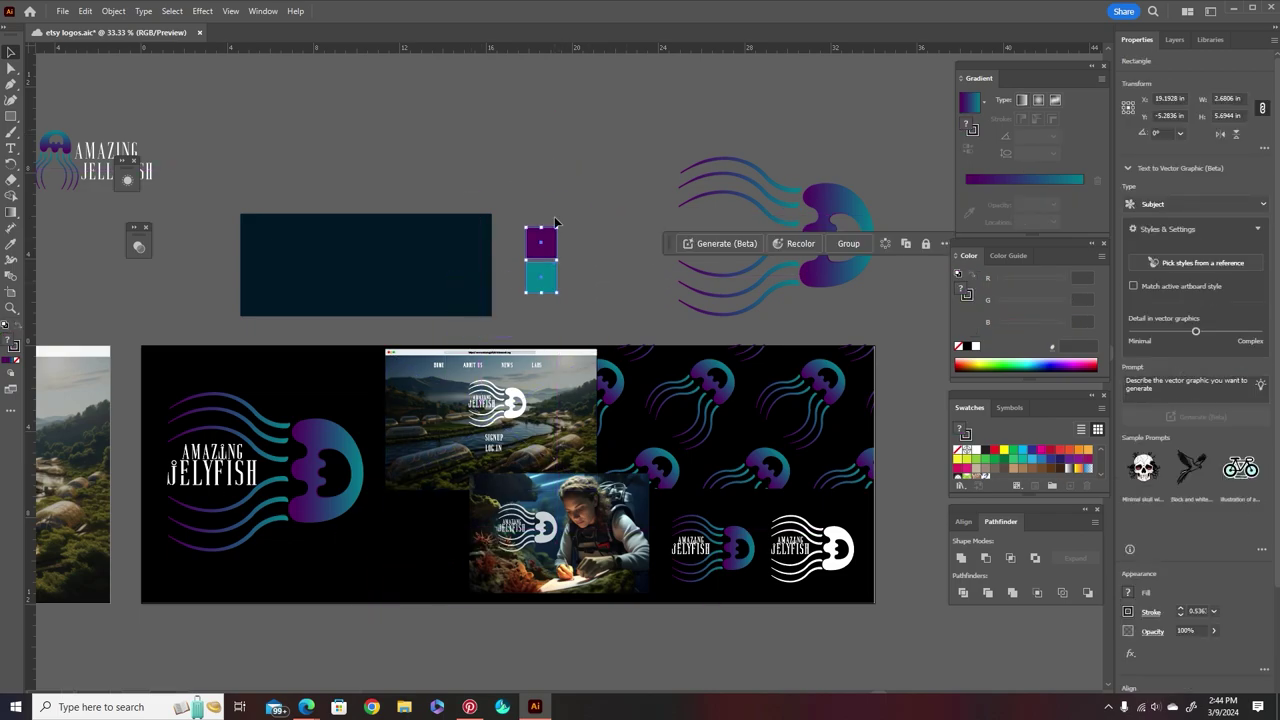
Move the purple and teal squares into the black area between the large logo and the diver photo and adjust their placement.
{"action": "scroll", "coordinate": [537, 238], "scroll_direction": "down", "scroll_amount": 2}
{"action": "scroll", "coordinate": [535, 238], "scroll_direction": "up", "scroll_amount": 2}
{"action": "left_click_drag", "start_coordinate": [525, 178], "coordinate": [340, 611]}
{"action": "left_click_drag", "start_coordinate": [384, 540], "coordinate": [405, 561]}
{"action": "left_click_drag", "start_coordinate": [405, 561], "coordinate": [398, 561]}
{"action": "left_click", "coordinate": [345, 600]}
{"action": "left_click_drag", "start_coordinate": [392, 565], "coordinate": [346, 553]}
{"action": "left_click_drag", "start_coordinate": [399, 615], "coordinate": [400, 606]}
{"action": "scroll", "coordinate": [399, 603], "scroll_direction": "down", "scroll_amount": 3}
{"action": "left_click", "coordinate": [457, 434]}
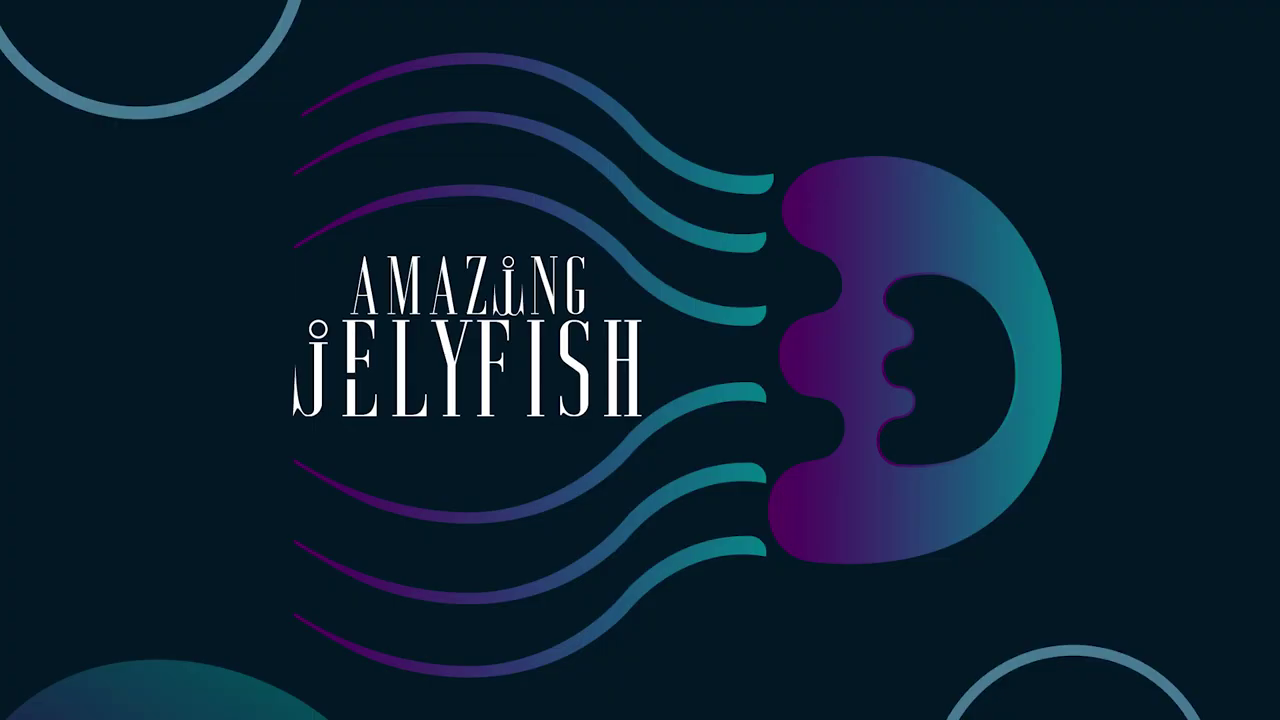